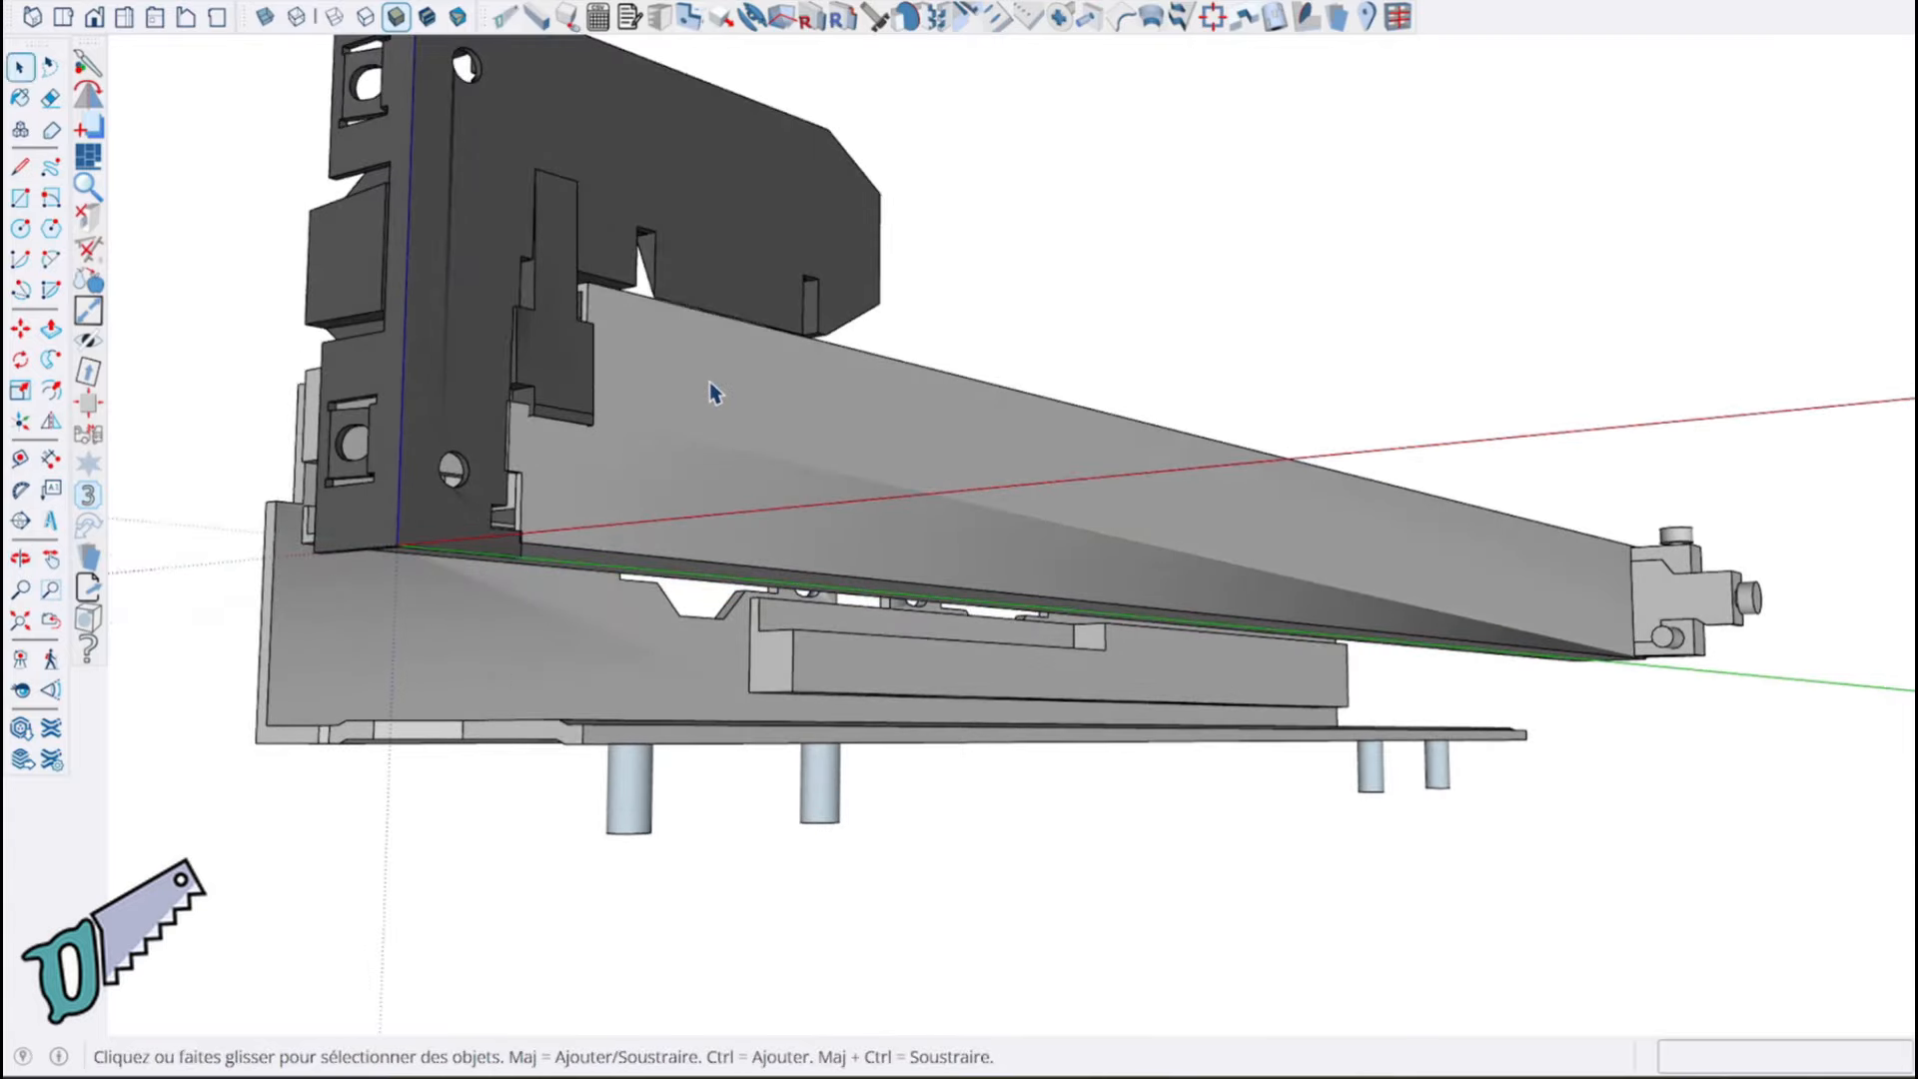
Examine the drawer runner's origin corner and the red drilling faces in its flange holes from several sides
middle_drag(749, 437, 611, 489)
scroll(623, 461, up, 5)
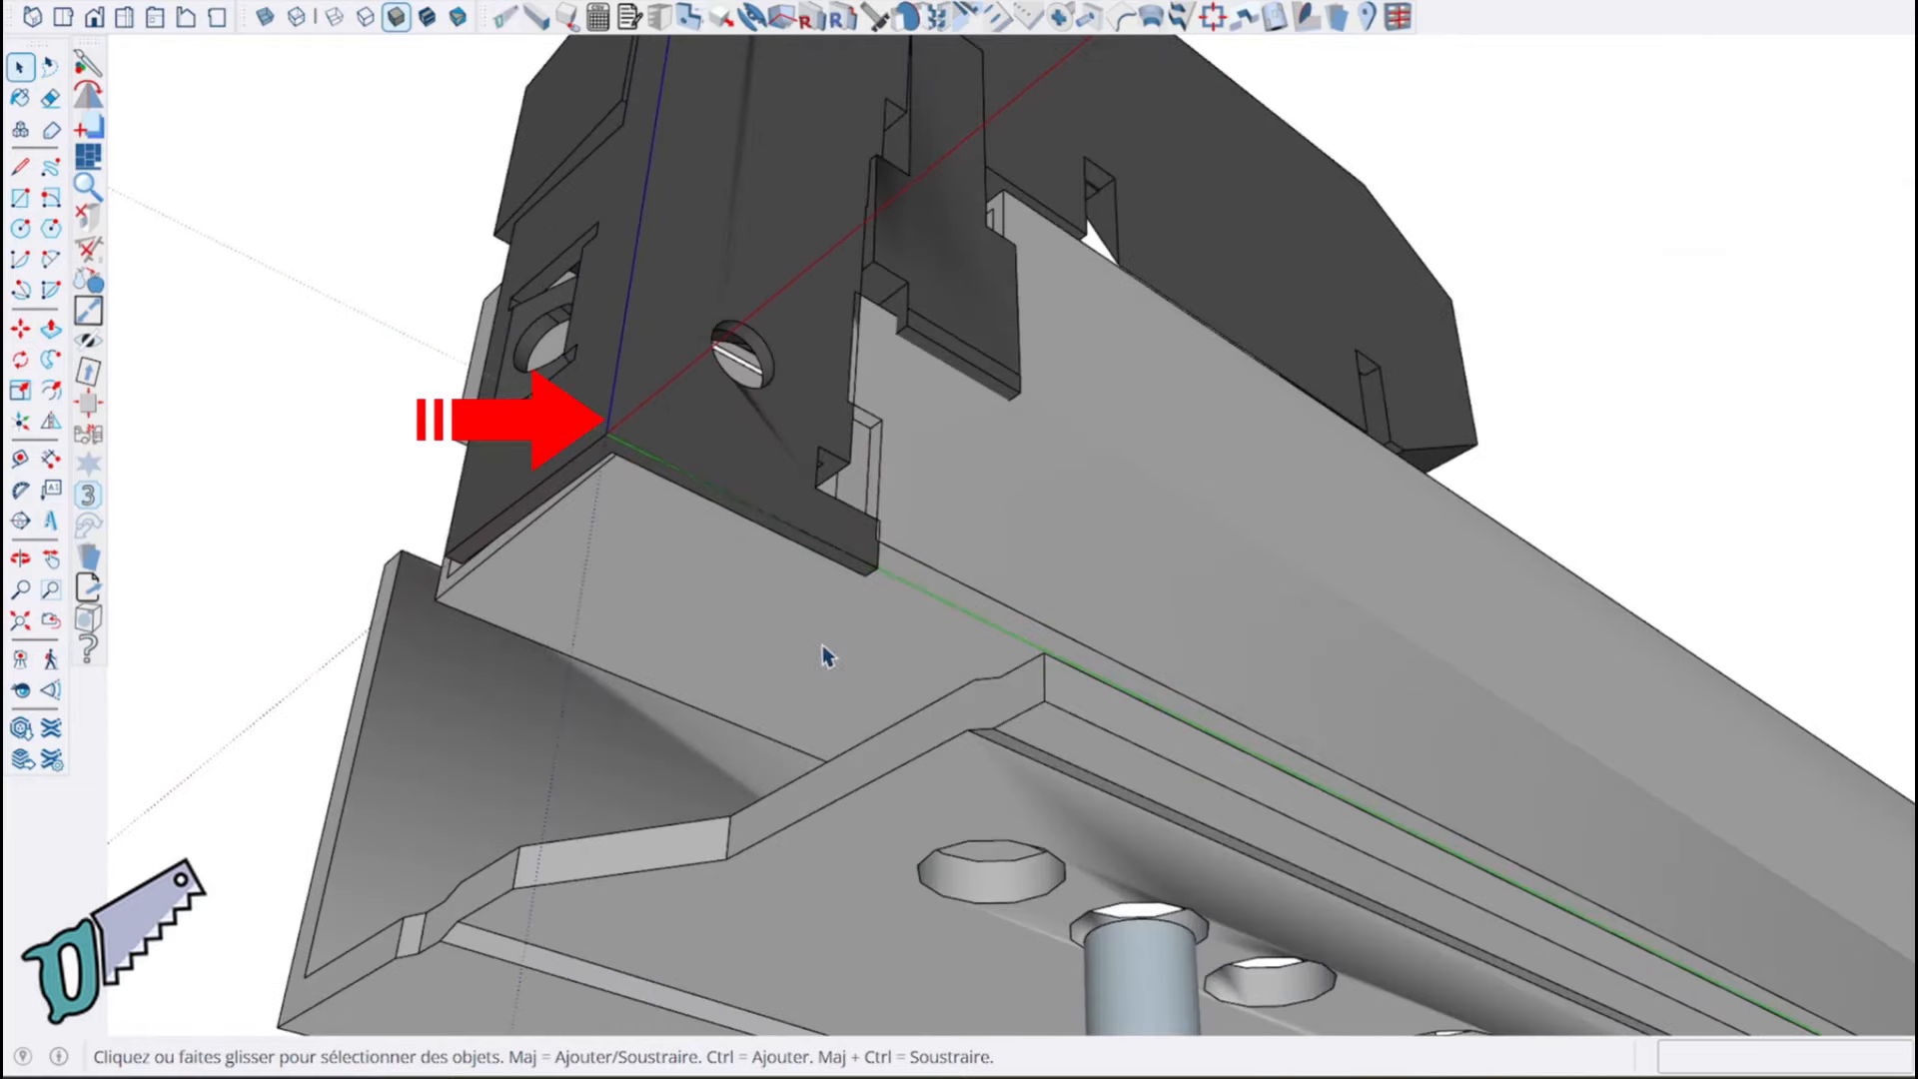
scroll(831, 654, down, 3)
scroll(844, 647, down, 4)
mouse_move(1055, 664)
middle_down()
mouse_move(1142, 556)
mouse_move(1048, 950)
mouse_move(1139, 958)
middle_up()
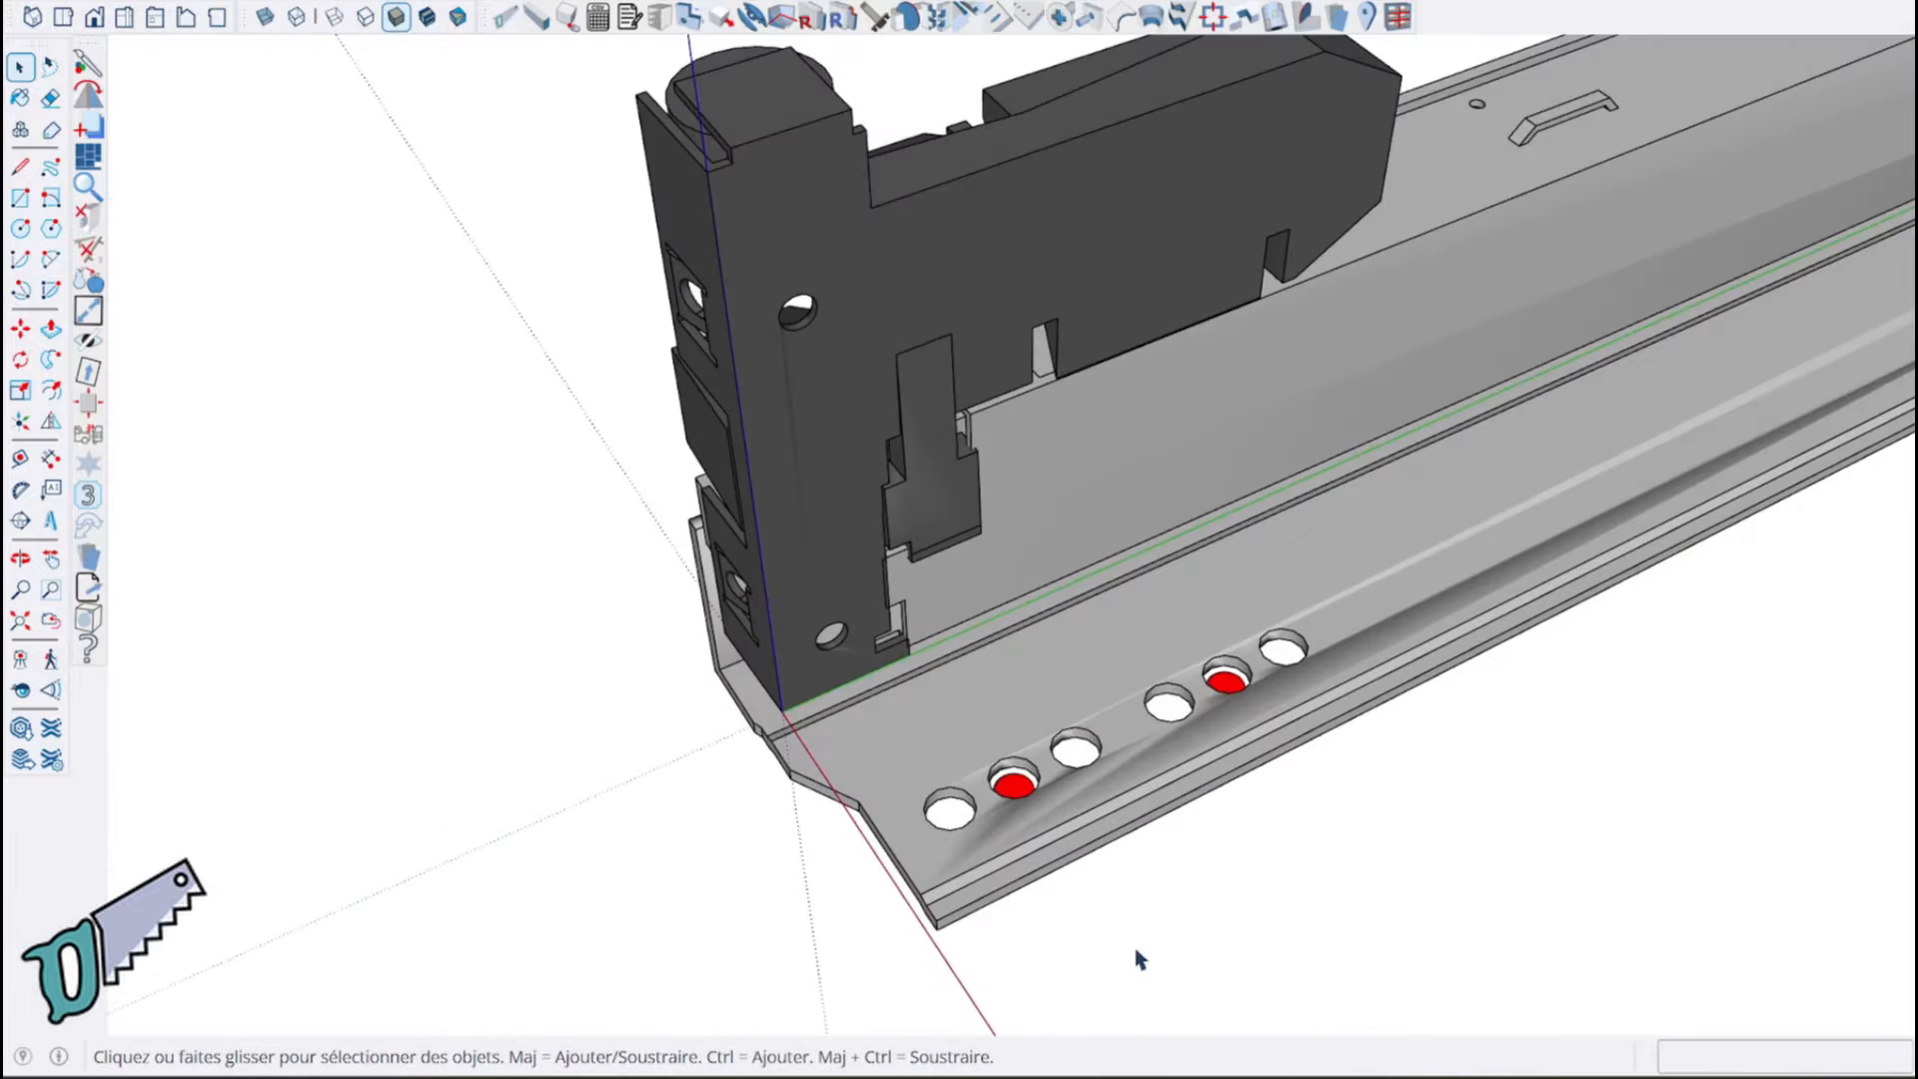
scroll(1105, 800, up, 5)
mouse_move(1052, 788)
middle_down()
mouse_move(1068, 877)
mouse_move(1056, 826)
middle_up()
scroll(1056, 825, up, 2)
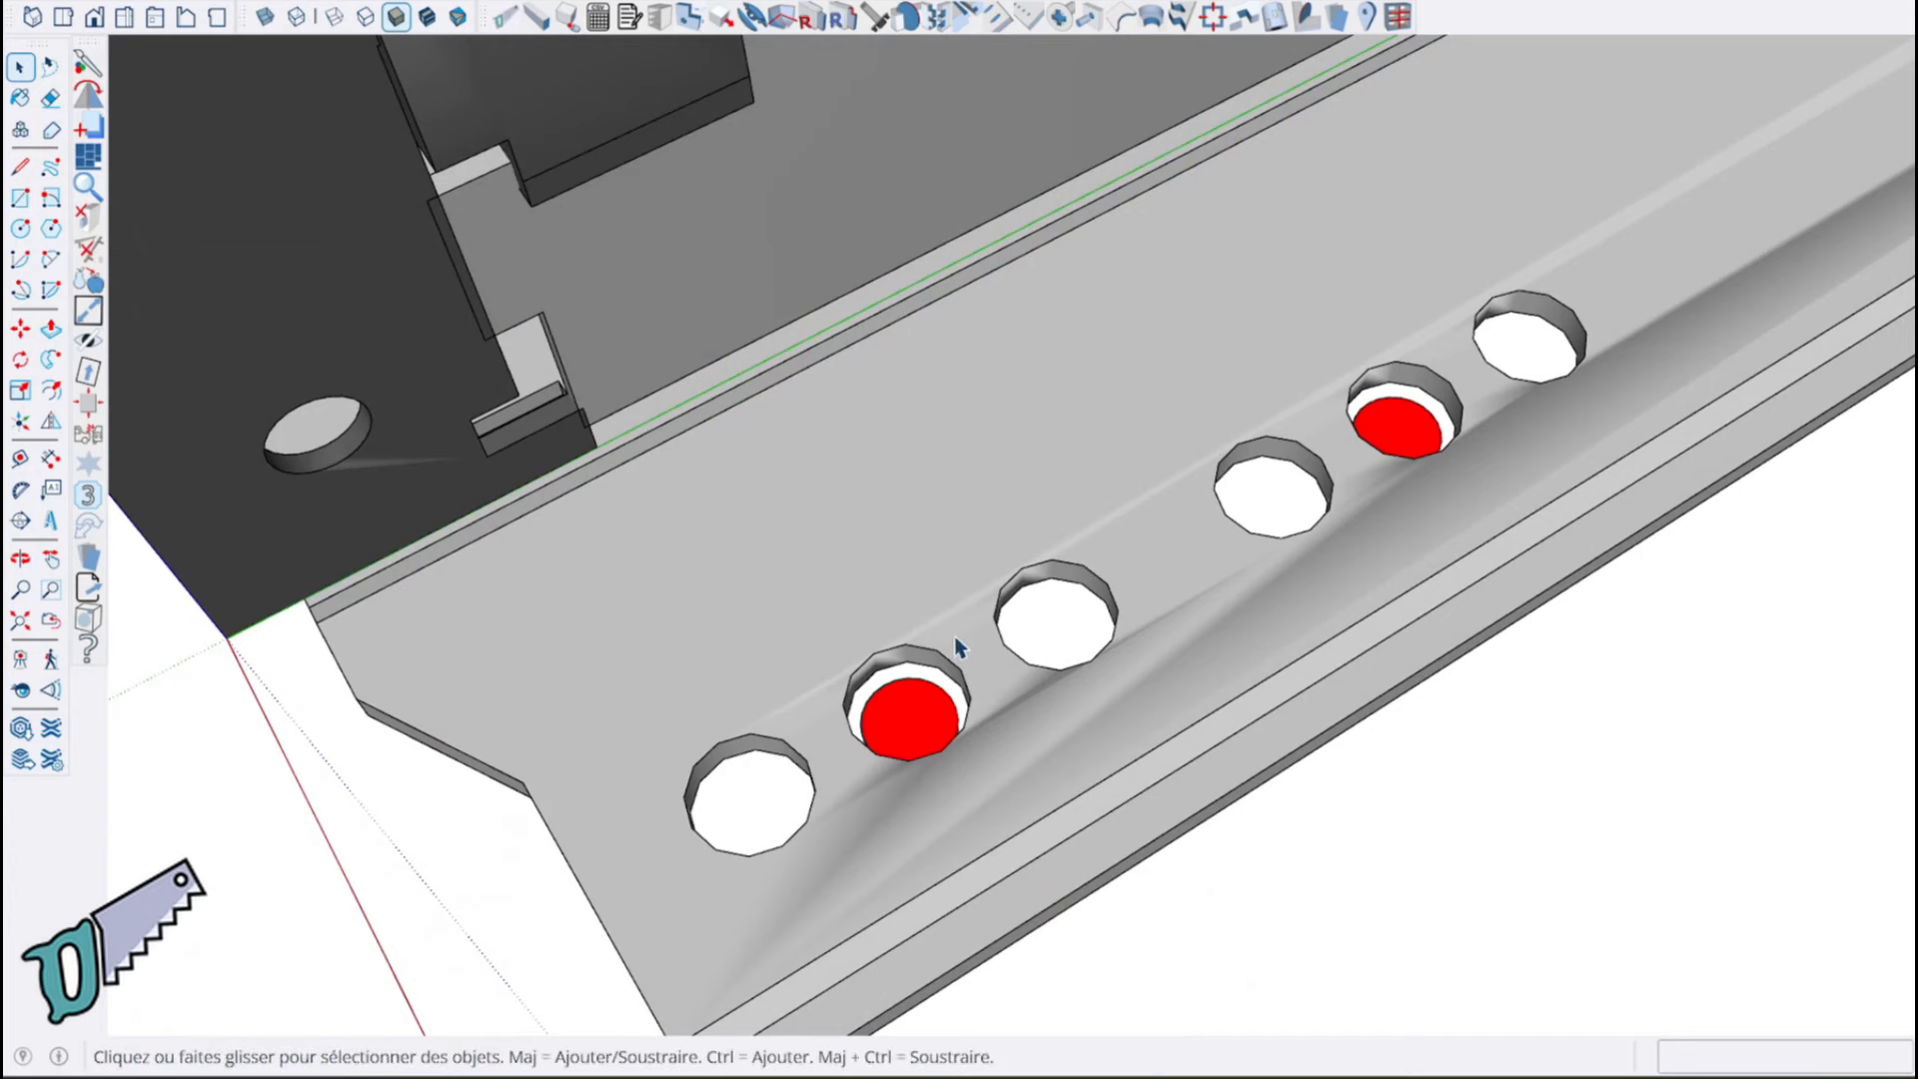
Open the drilling group in the runner's flange holes and show the entity info of its red face
scroll(959, 647, down, 2)
click(931, 687)
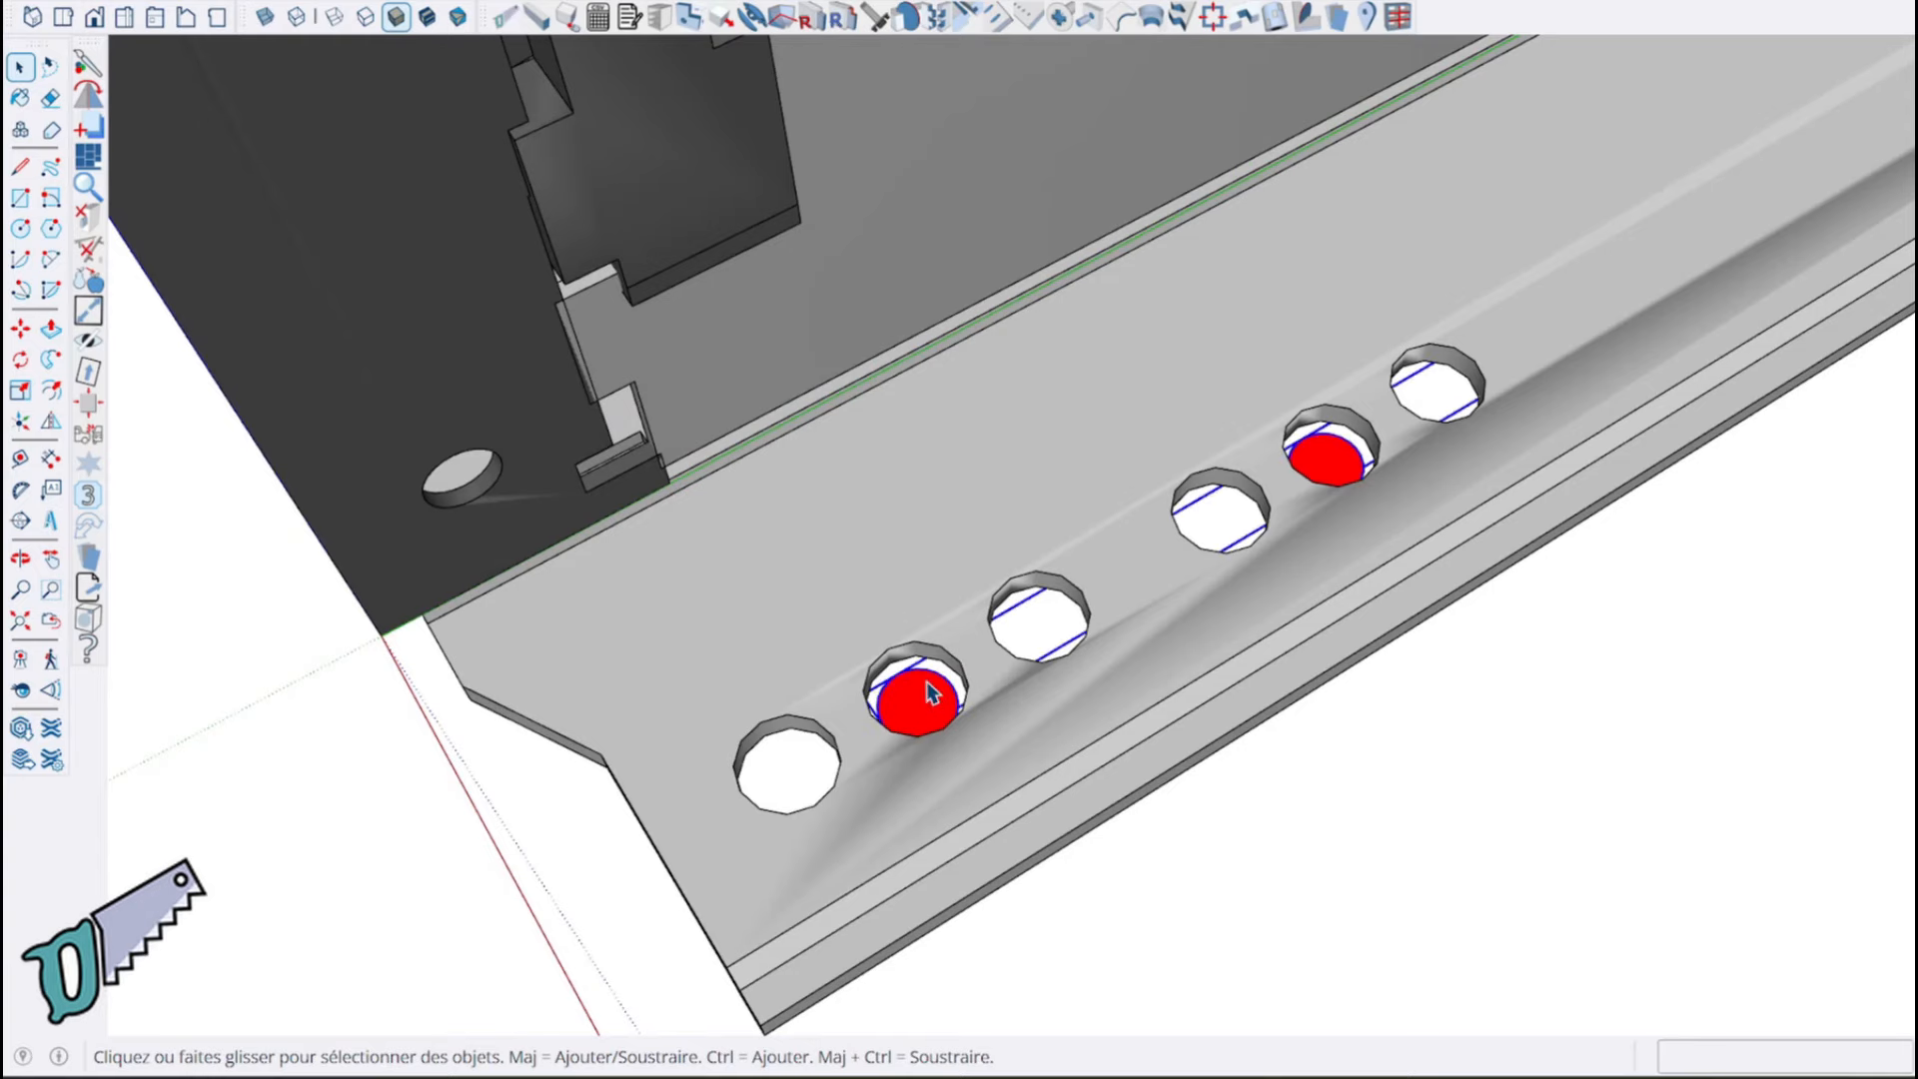
double_click(927, 704)
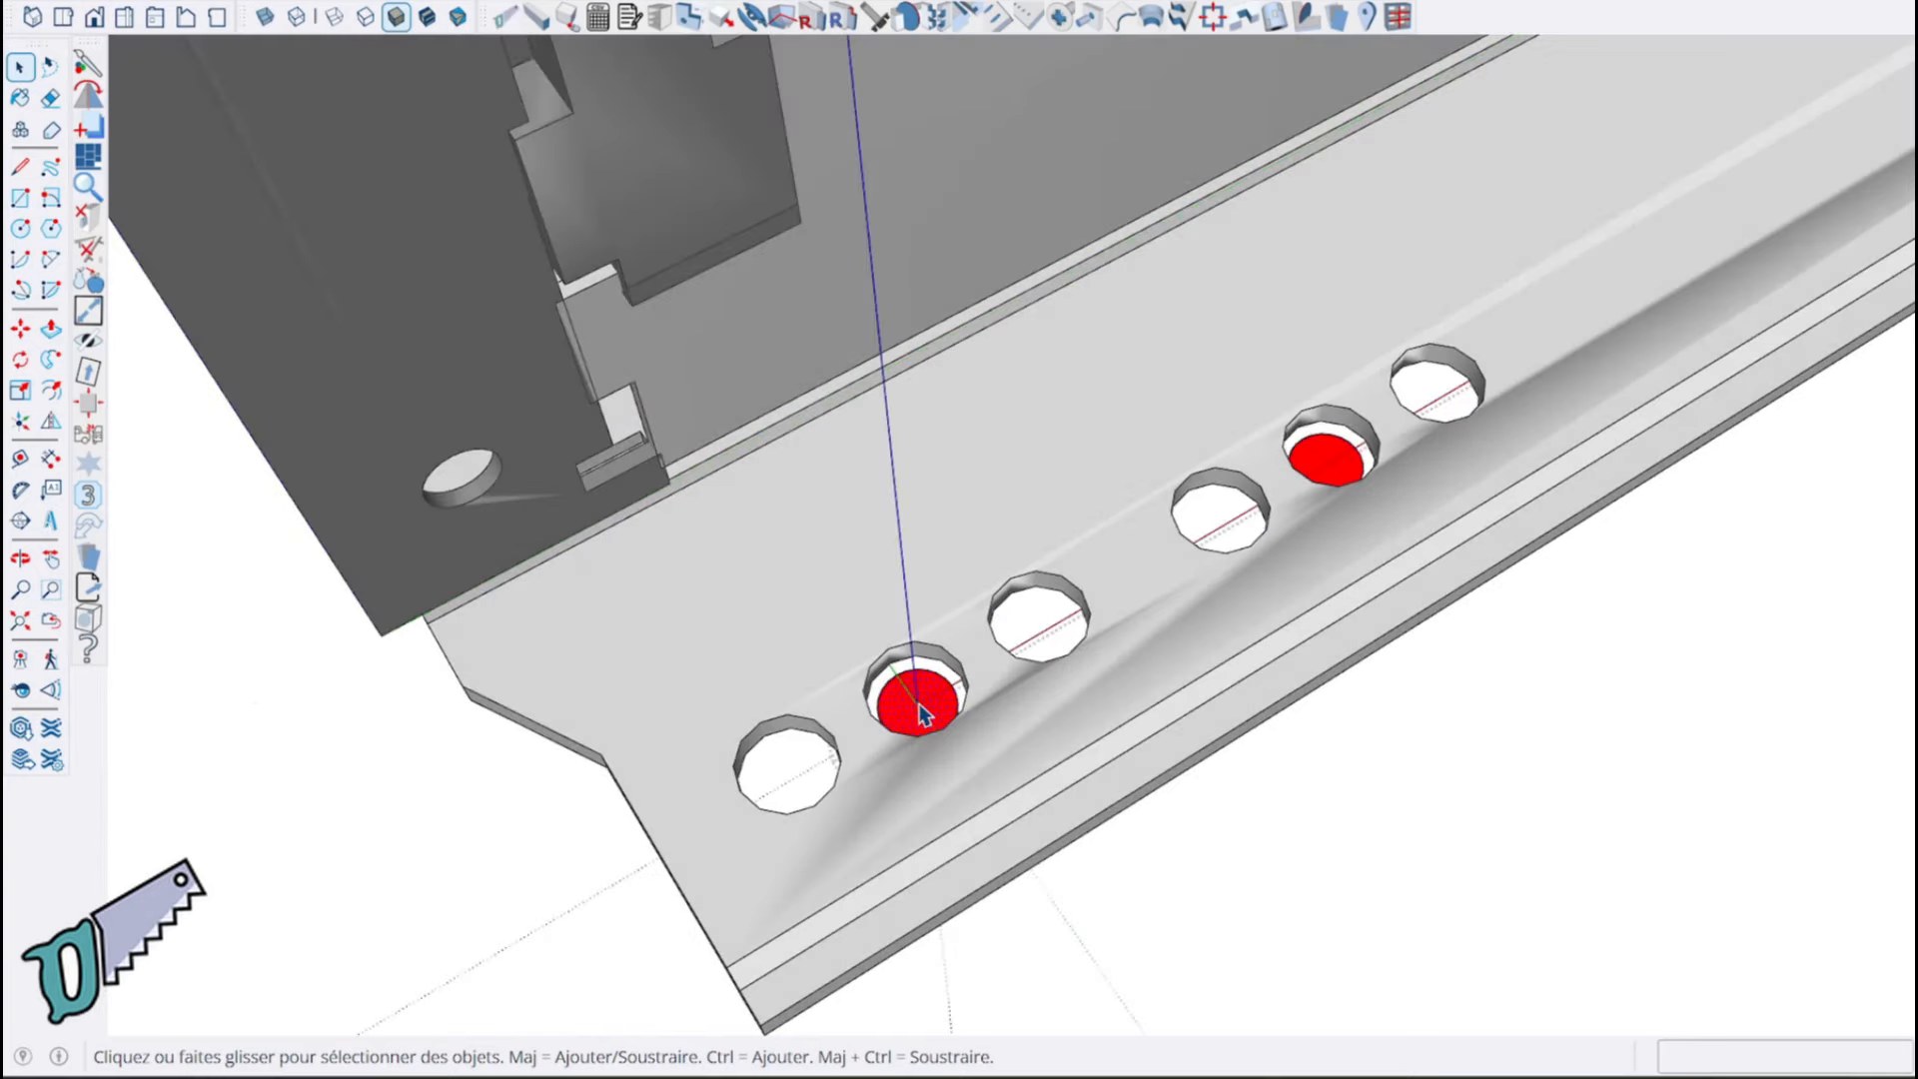
middle_drag(915, 703, 986, 775)
right_click(986, 775)
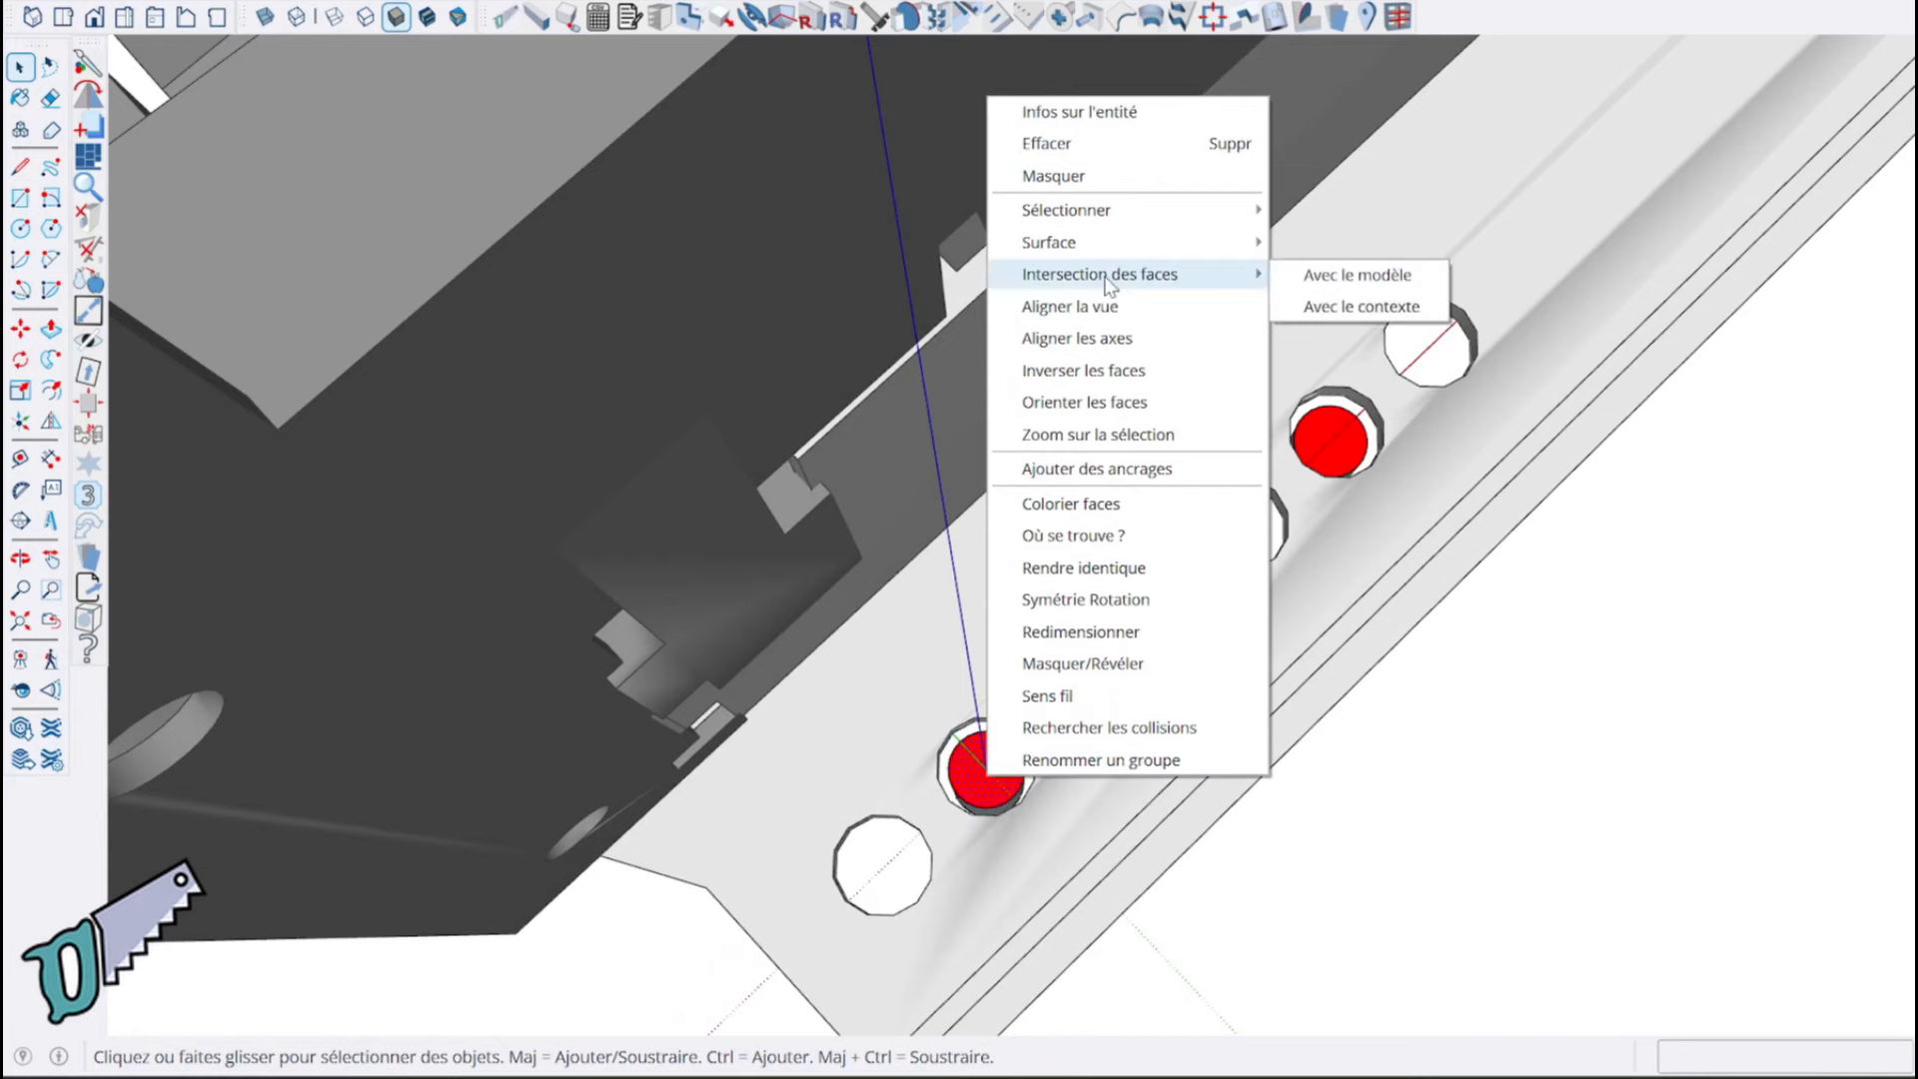
click(1127, 112)
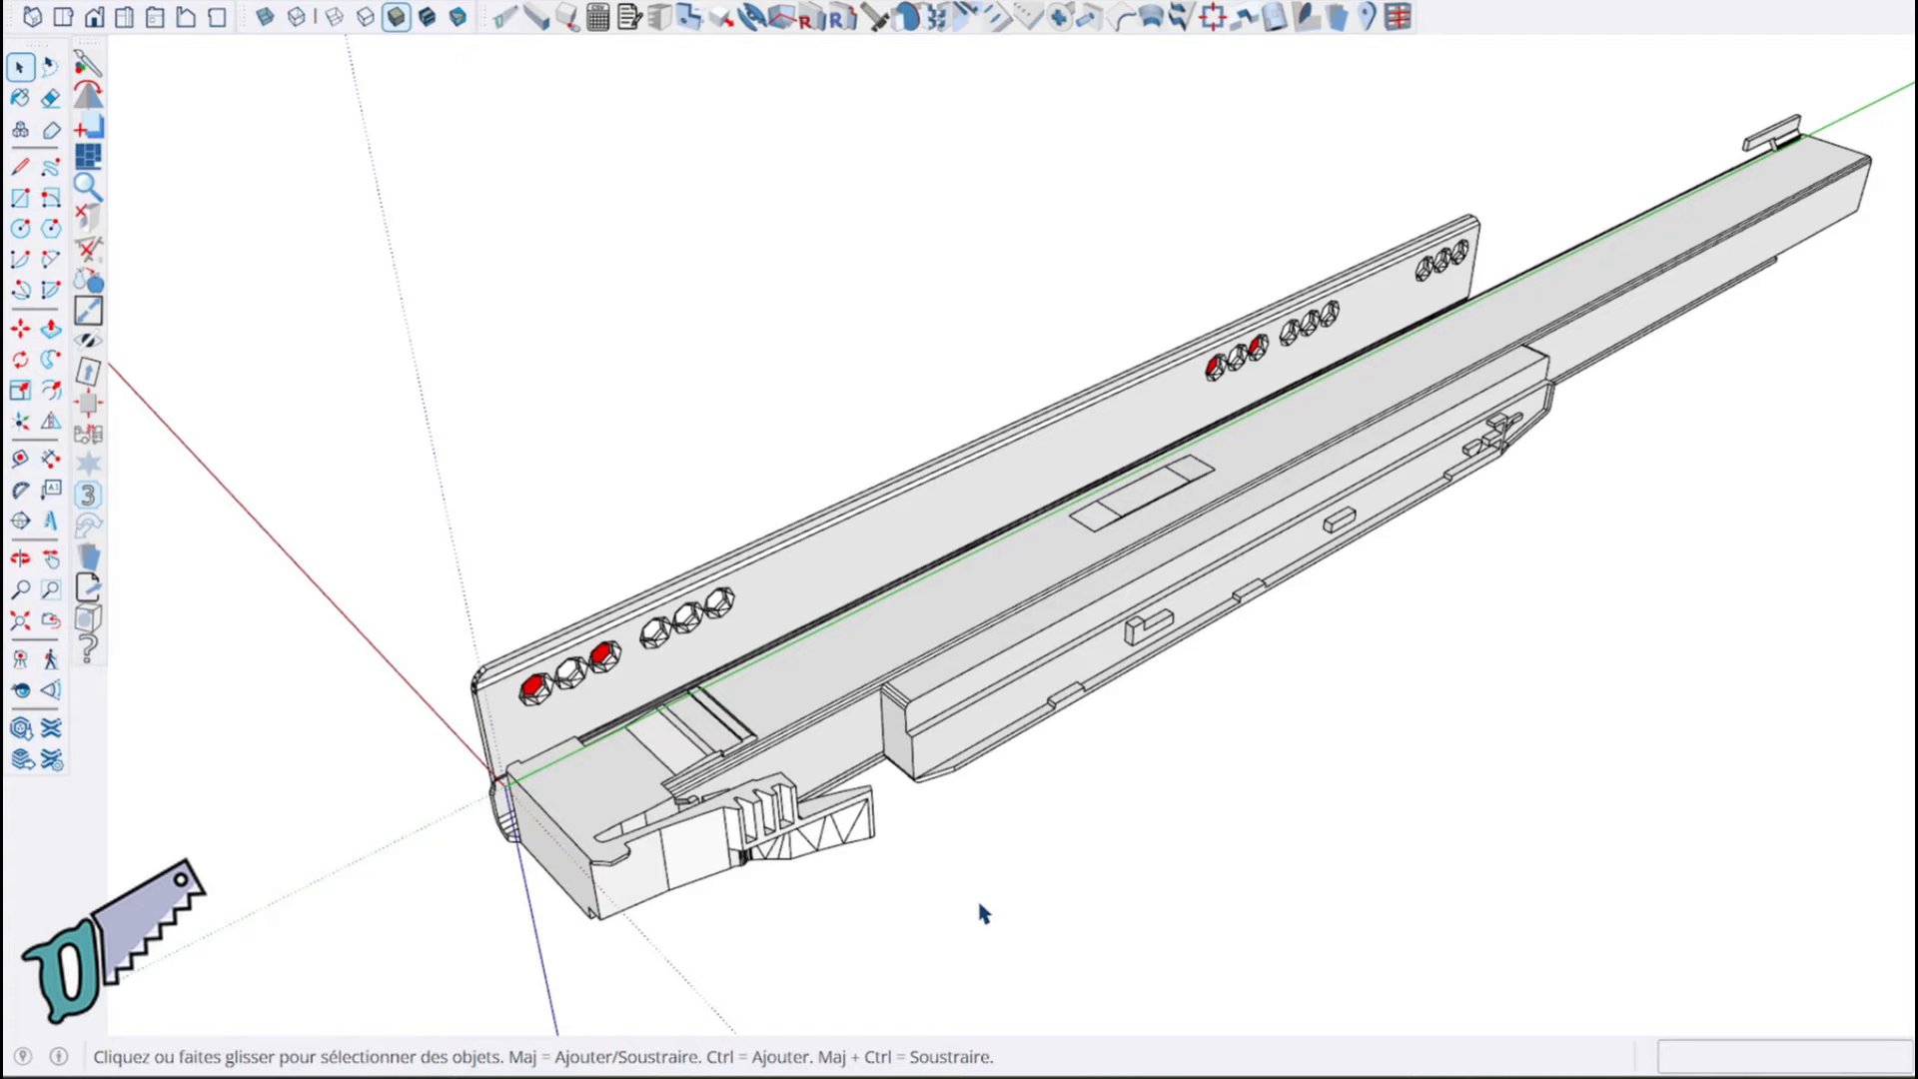
Inspect the second runner model all around and select the pointed drilling group behind its perforated flange
middle_drag(1210, 767, 1163, 794)
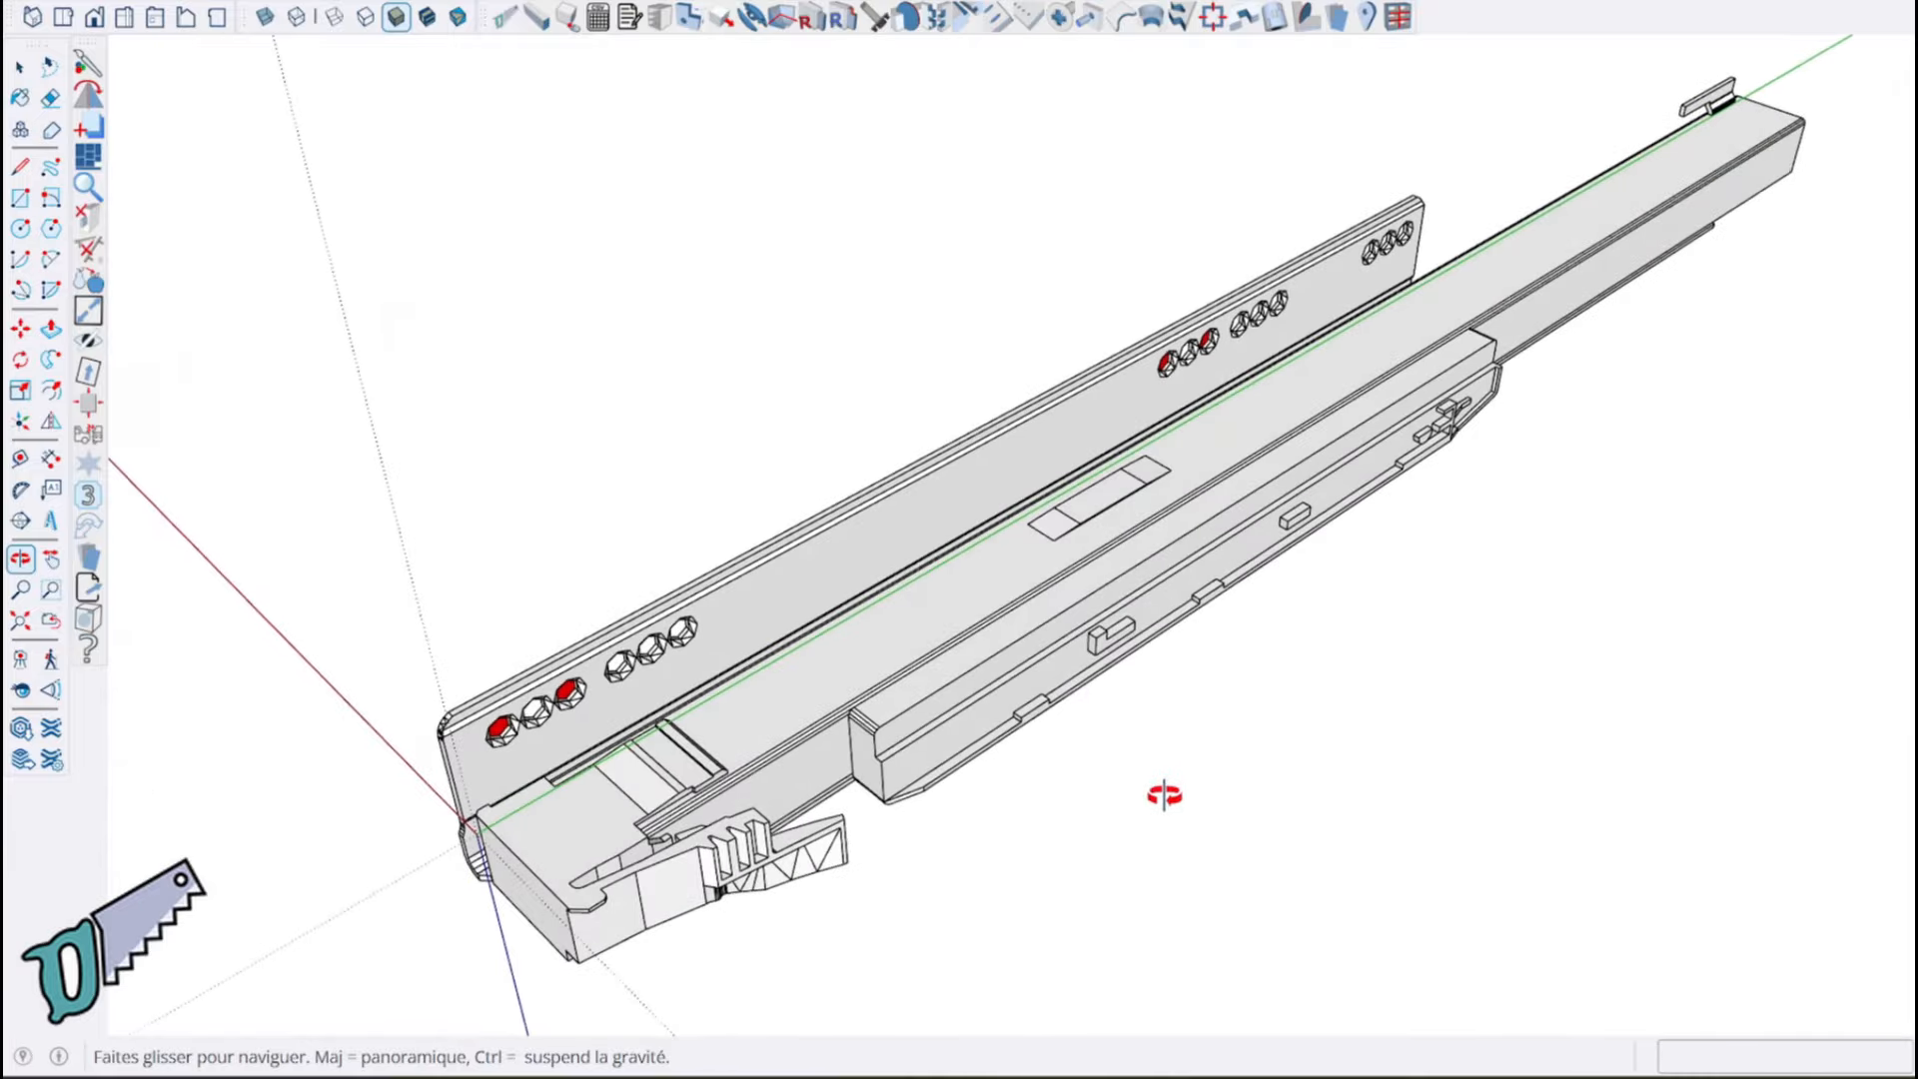
scroll(937, 892, up, 1)
middle_drag(689, 781, 702, 887)
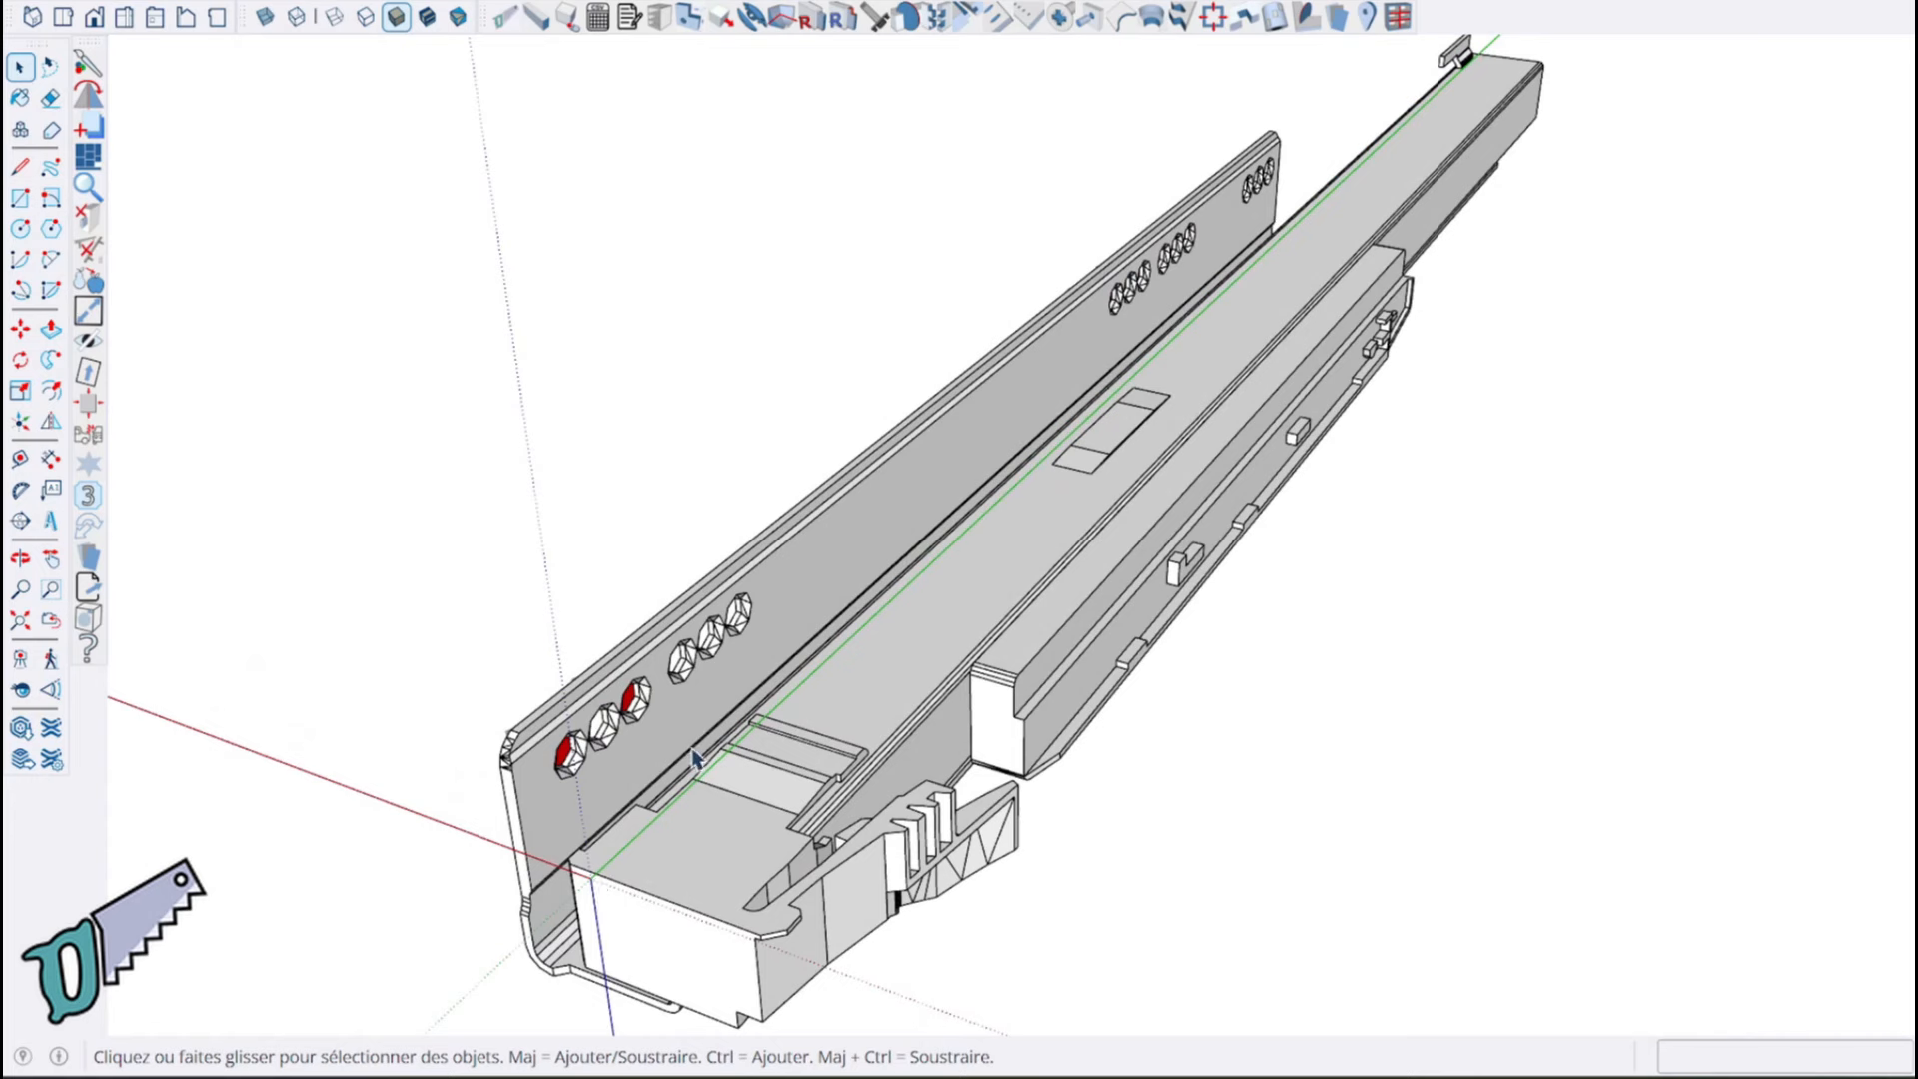
mouse_move(761, 811)
middle_down()
mouse_move(706, 800)
mouse_move(620, 869)
mouse_move(536, 878)
middle_up()
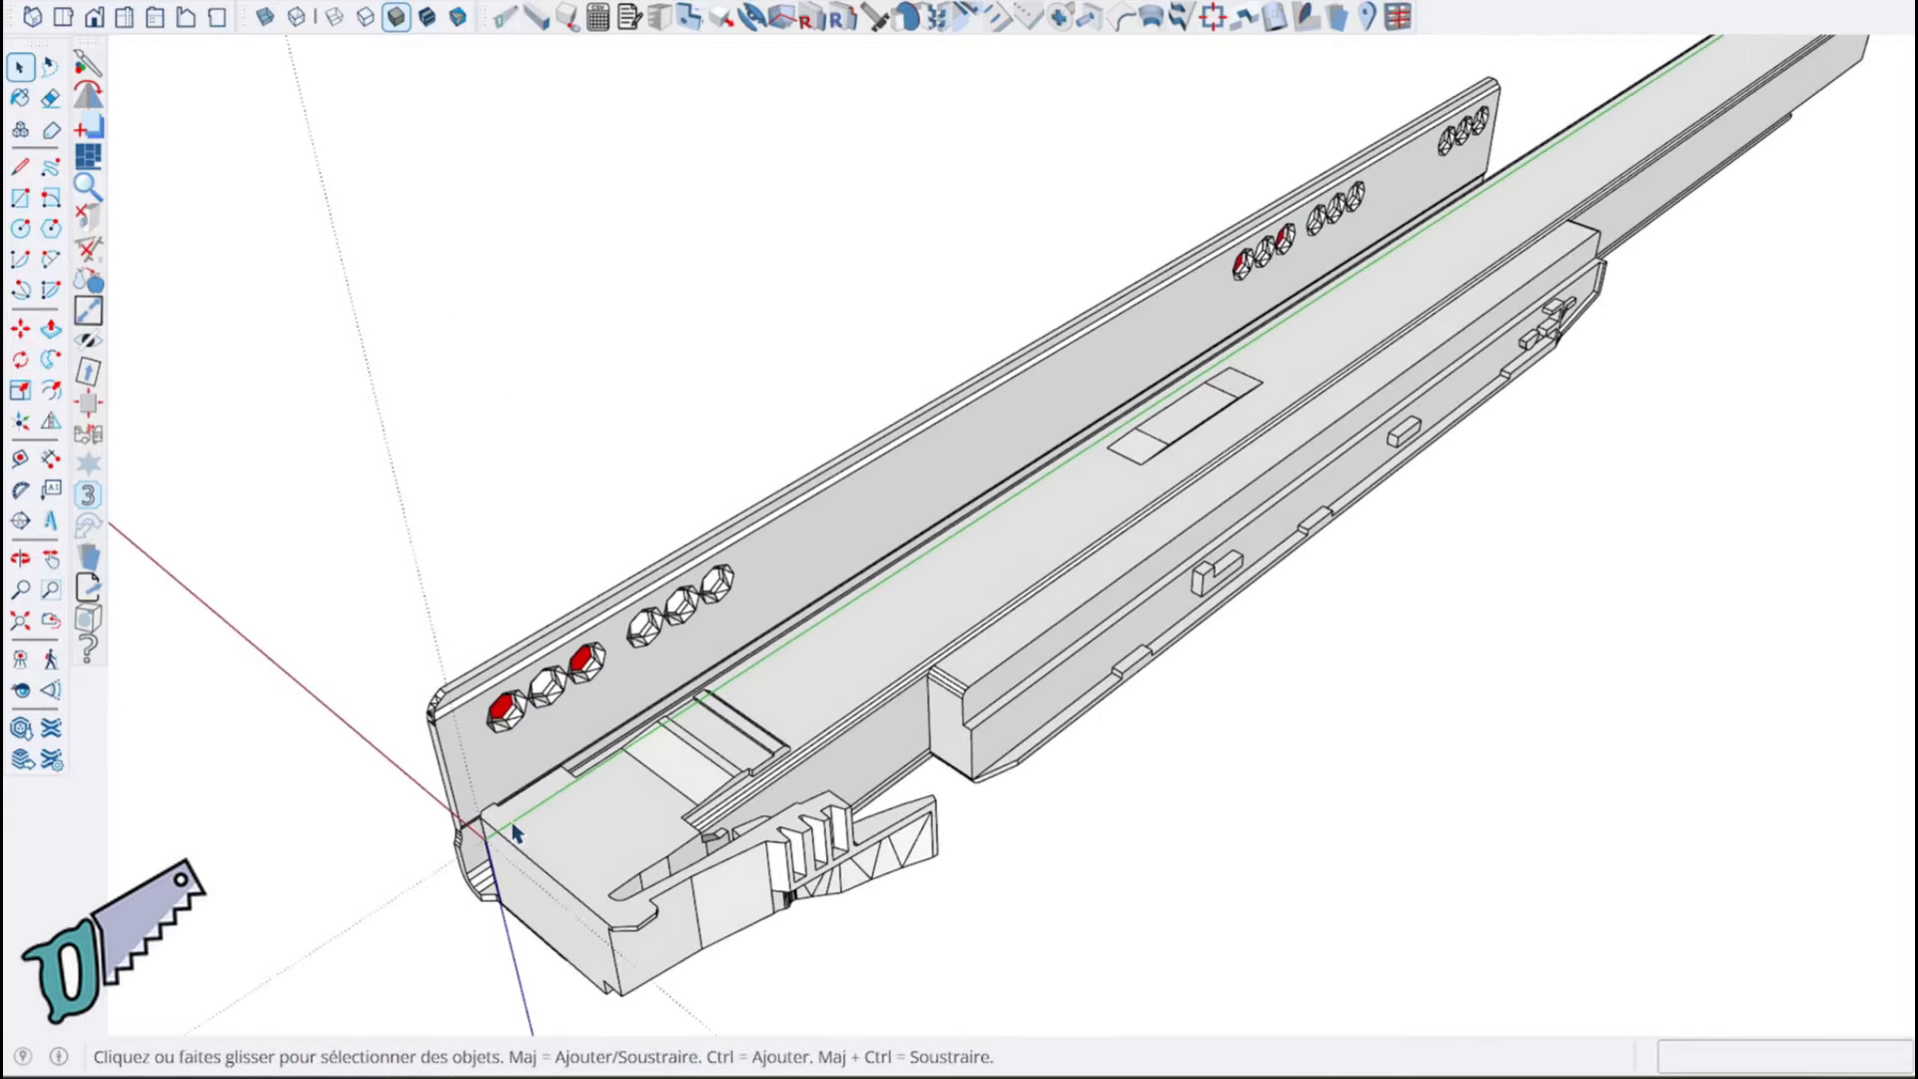
mouse_move(534, 786)
middle_down()
mouse_move(383, 816)
mouse_move(427, 629)
middle_up()
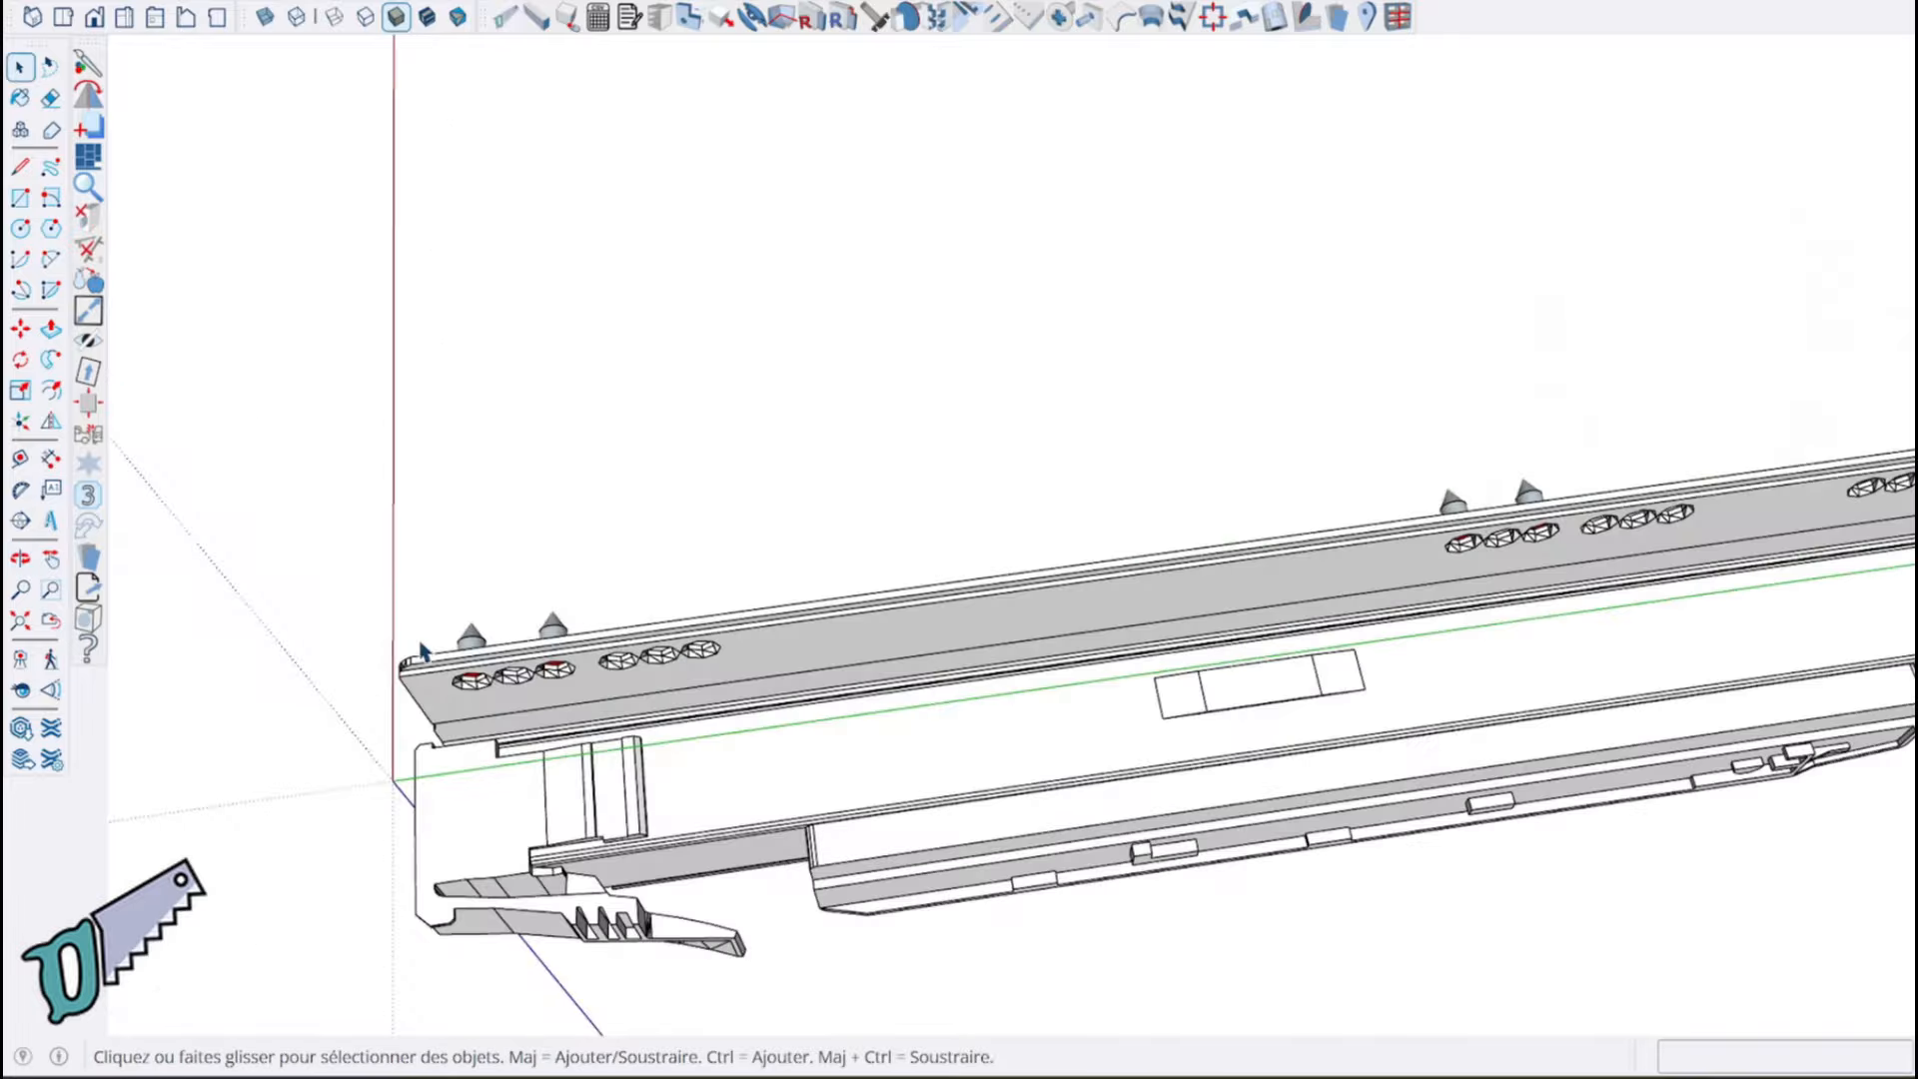
scroll(439, 619, up, 3)
click(497, 654)
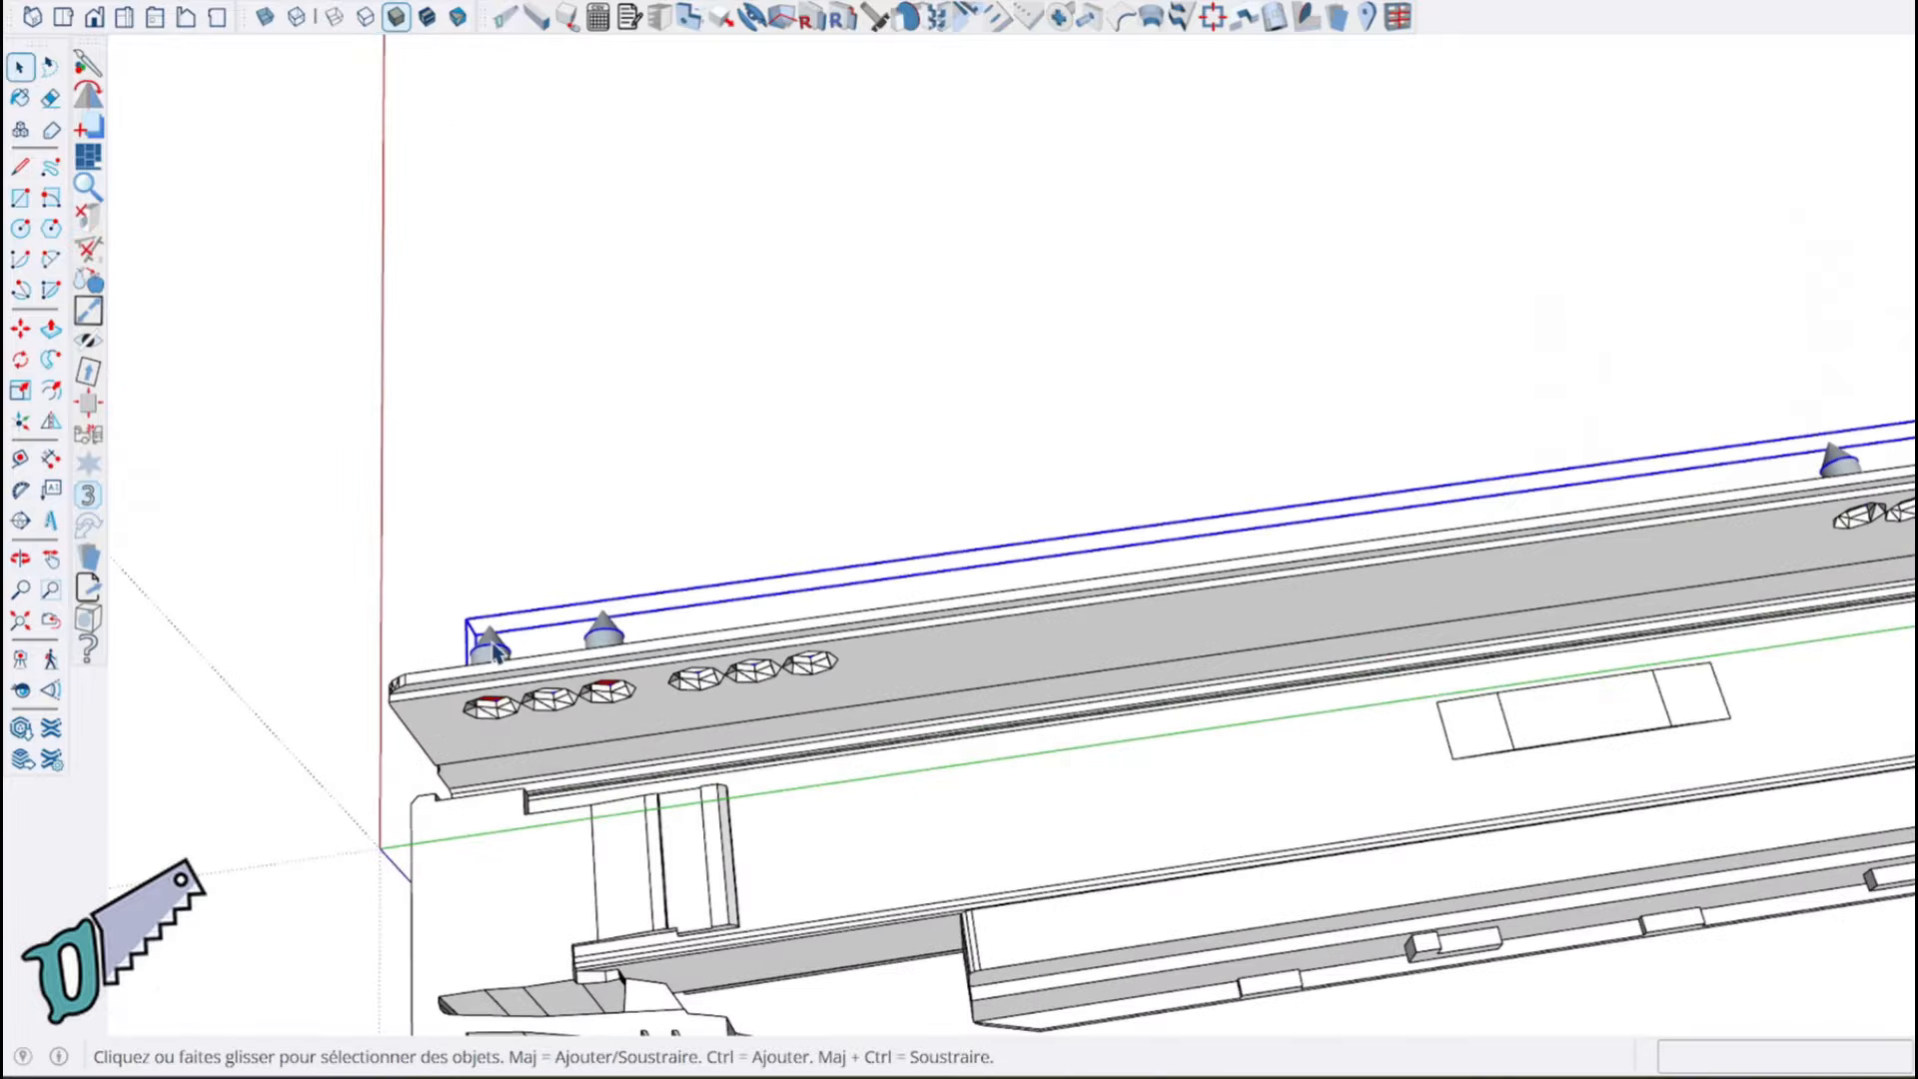
Open the flange drilling group and show the entity info of the red face in the first hole
middle_drag(544, 669, 826, 93)
scroll(518, 794, up, 2)
mouse_move(519, 794)
middle_down()
mouse_move(612, 676)
mouse_move(578, 548)
mouse_move(492, 811)
middle_up()
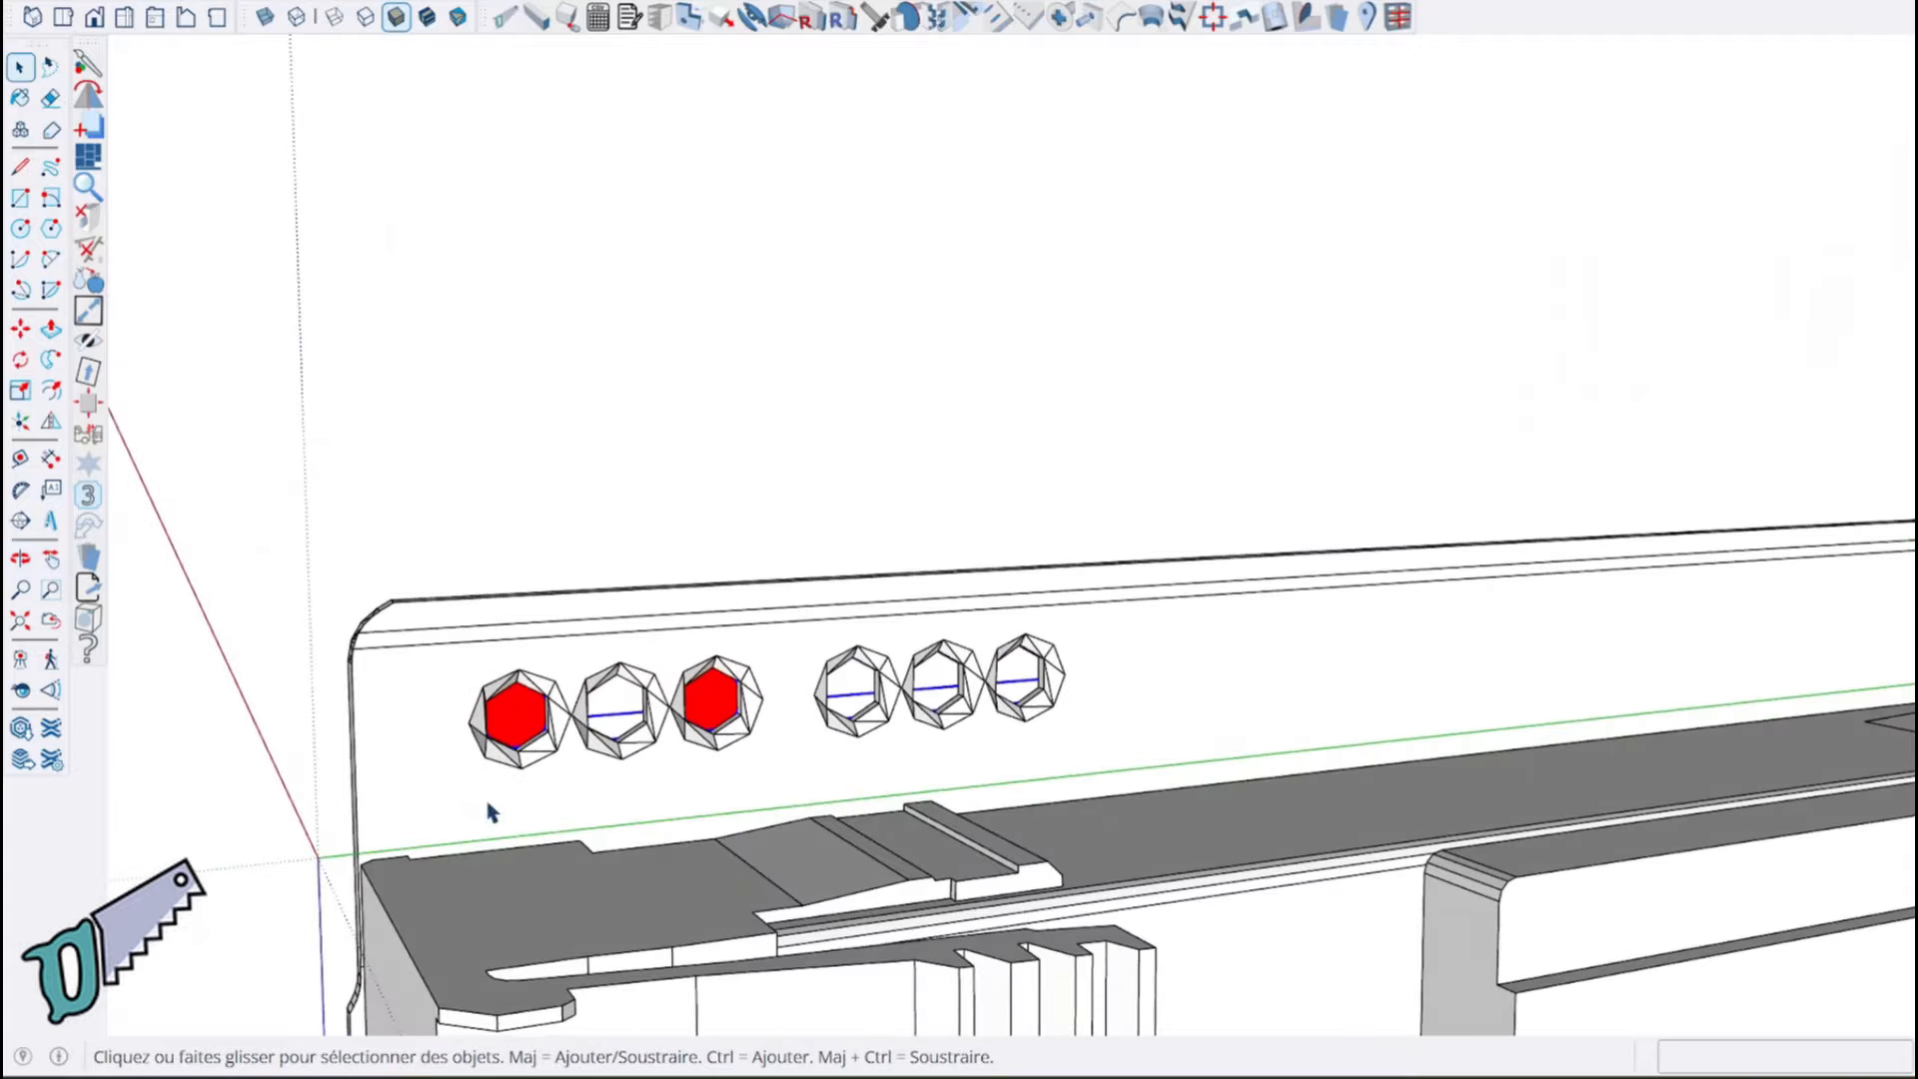
double_click(519, 721)
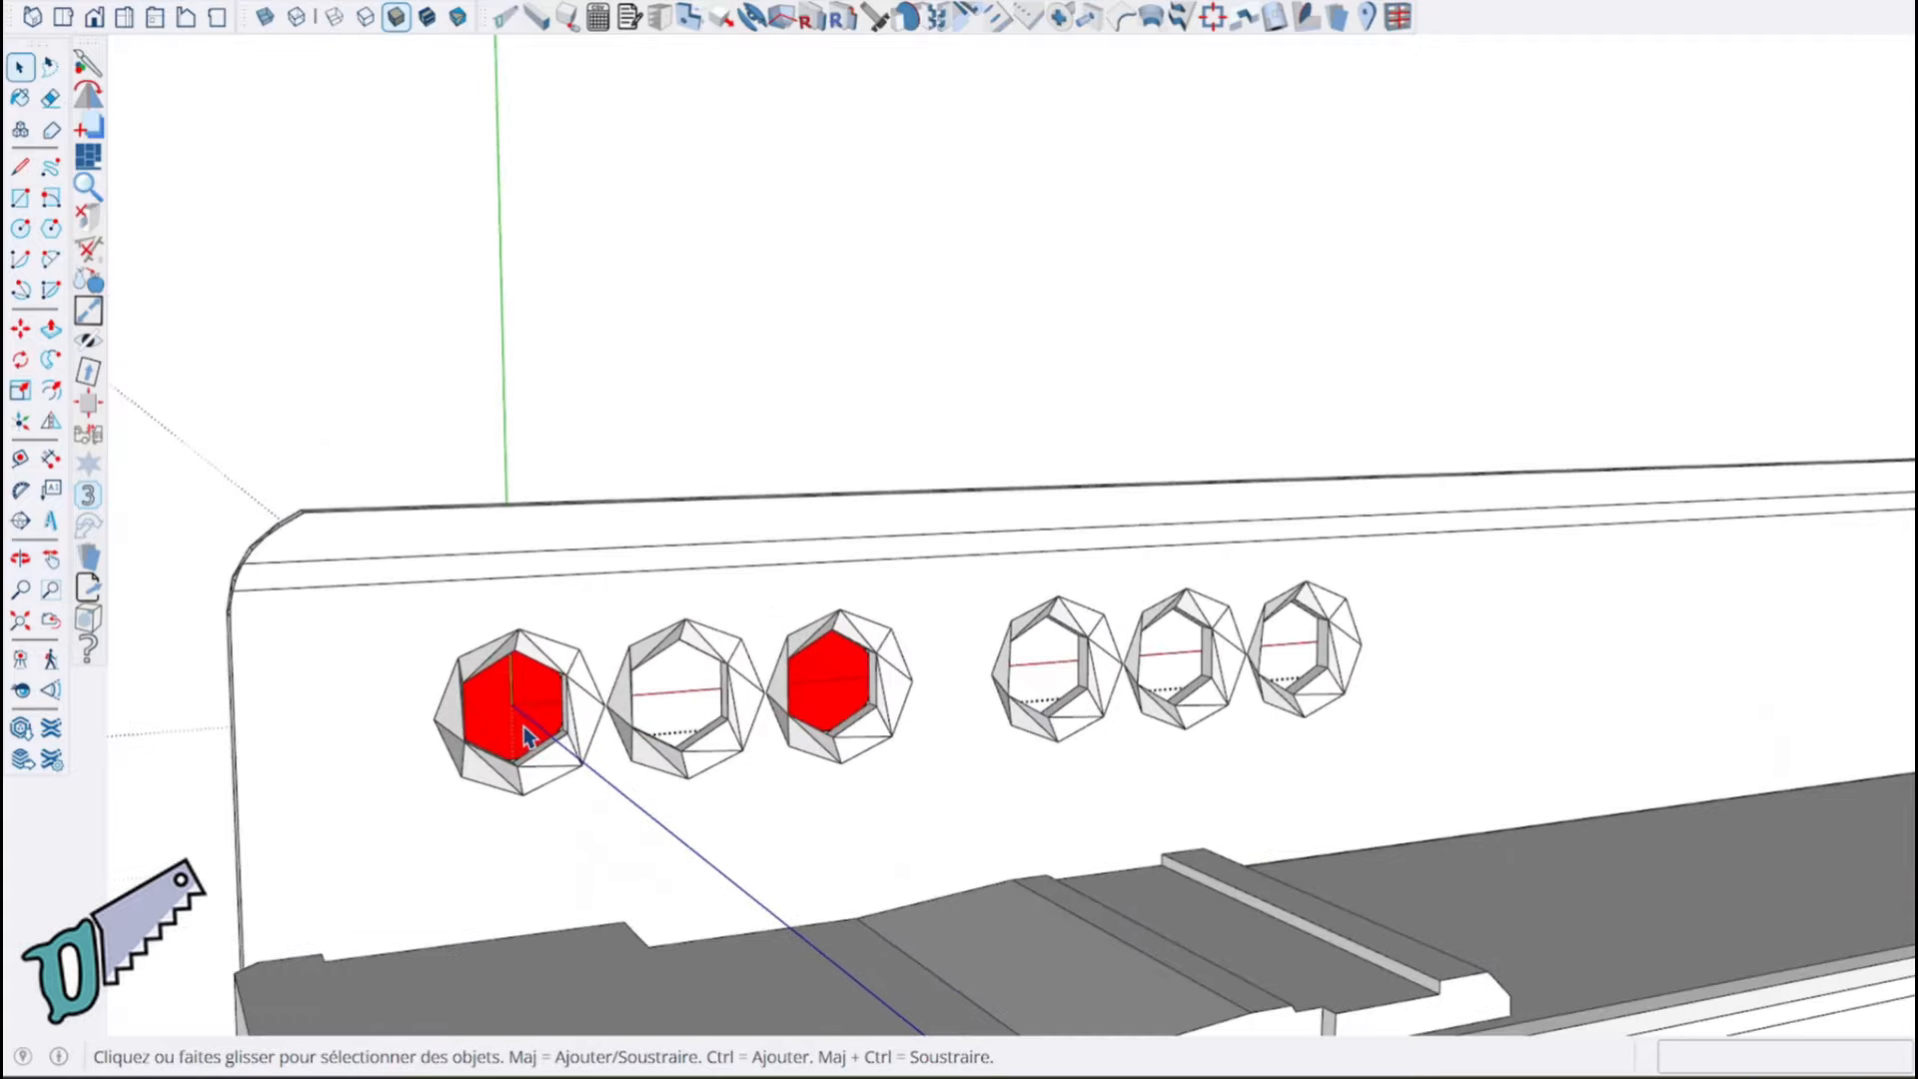
scroll(521, 732, up, 3)
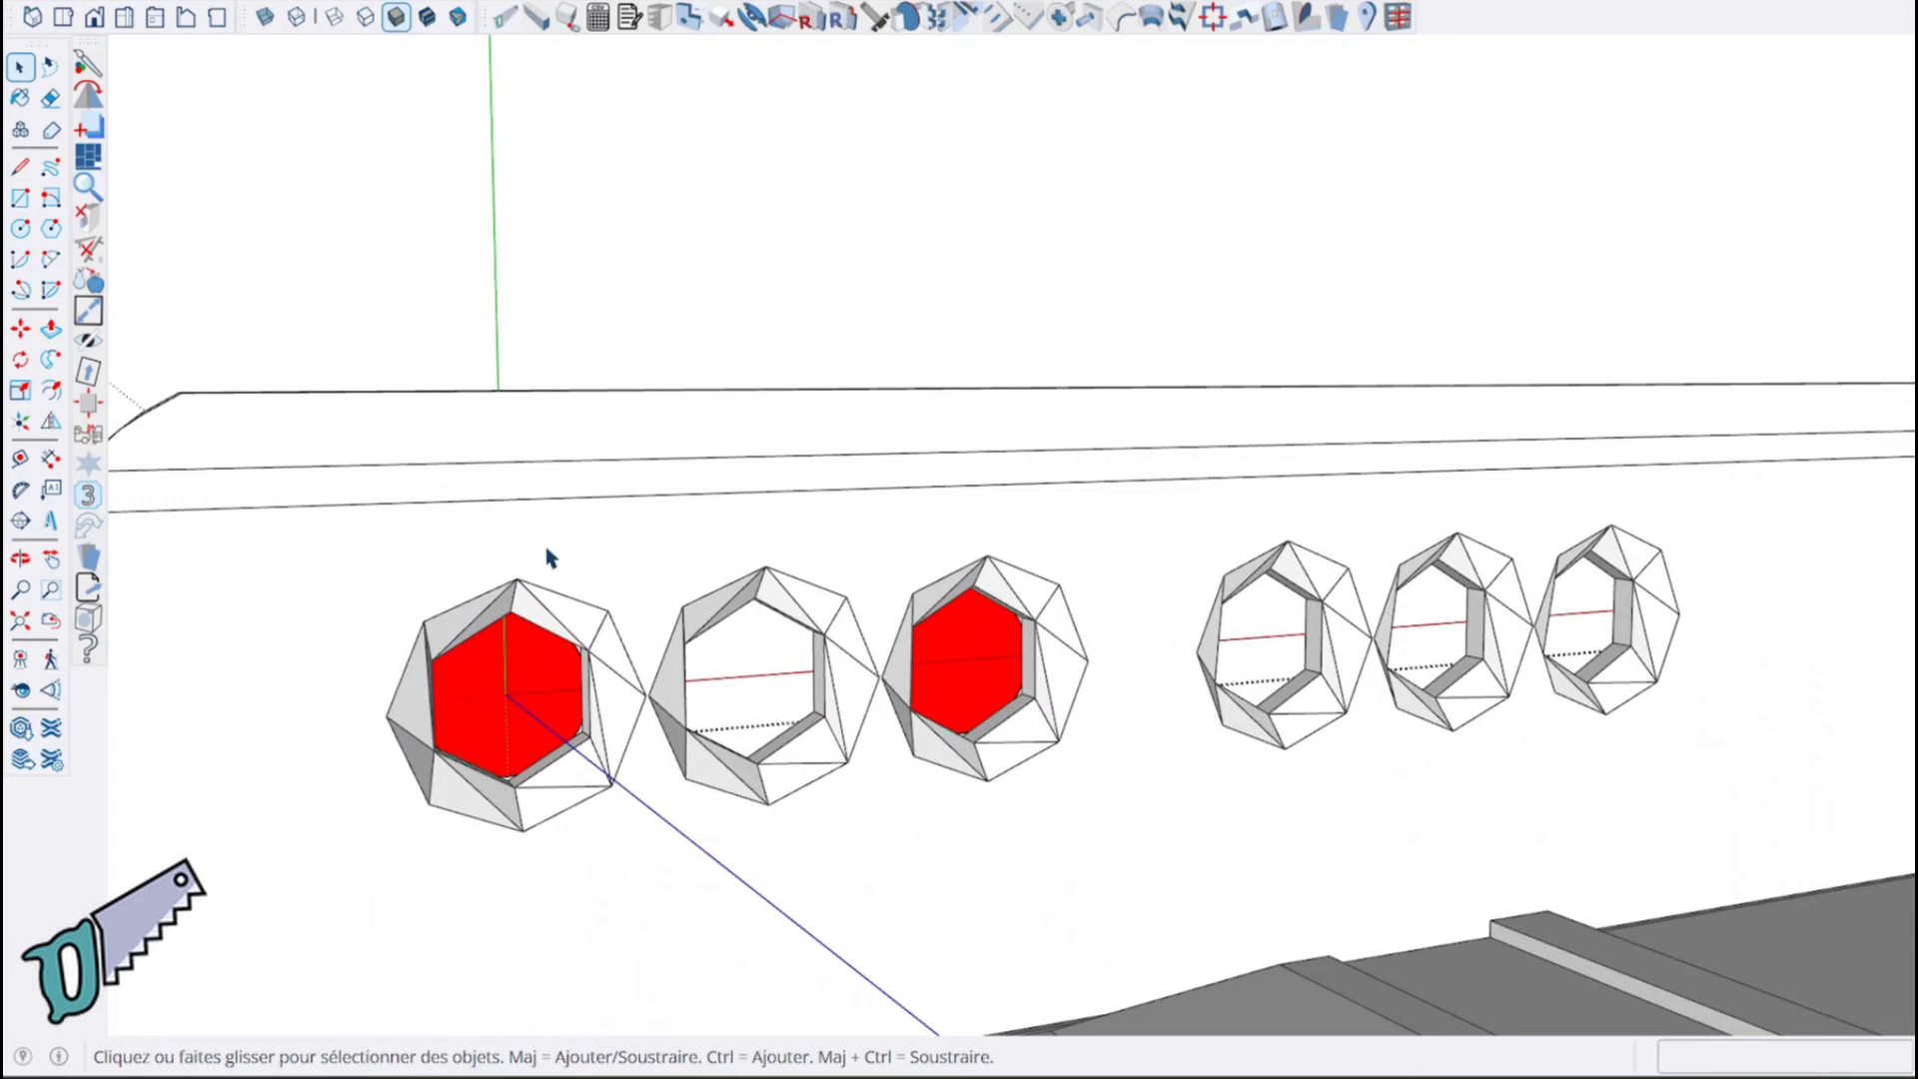
middle_drag(577, 565, 542, 731)
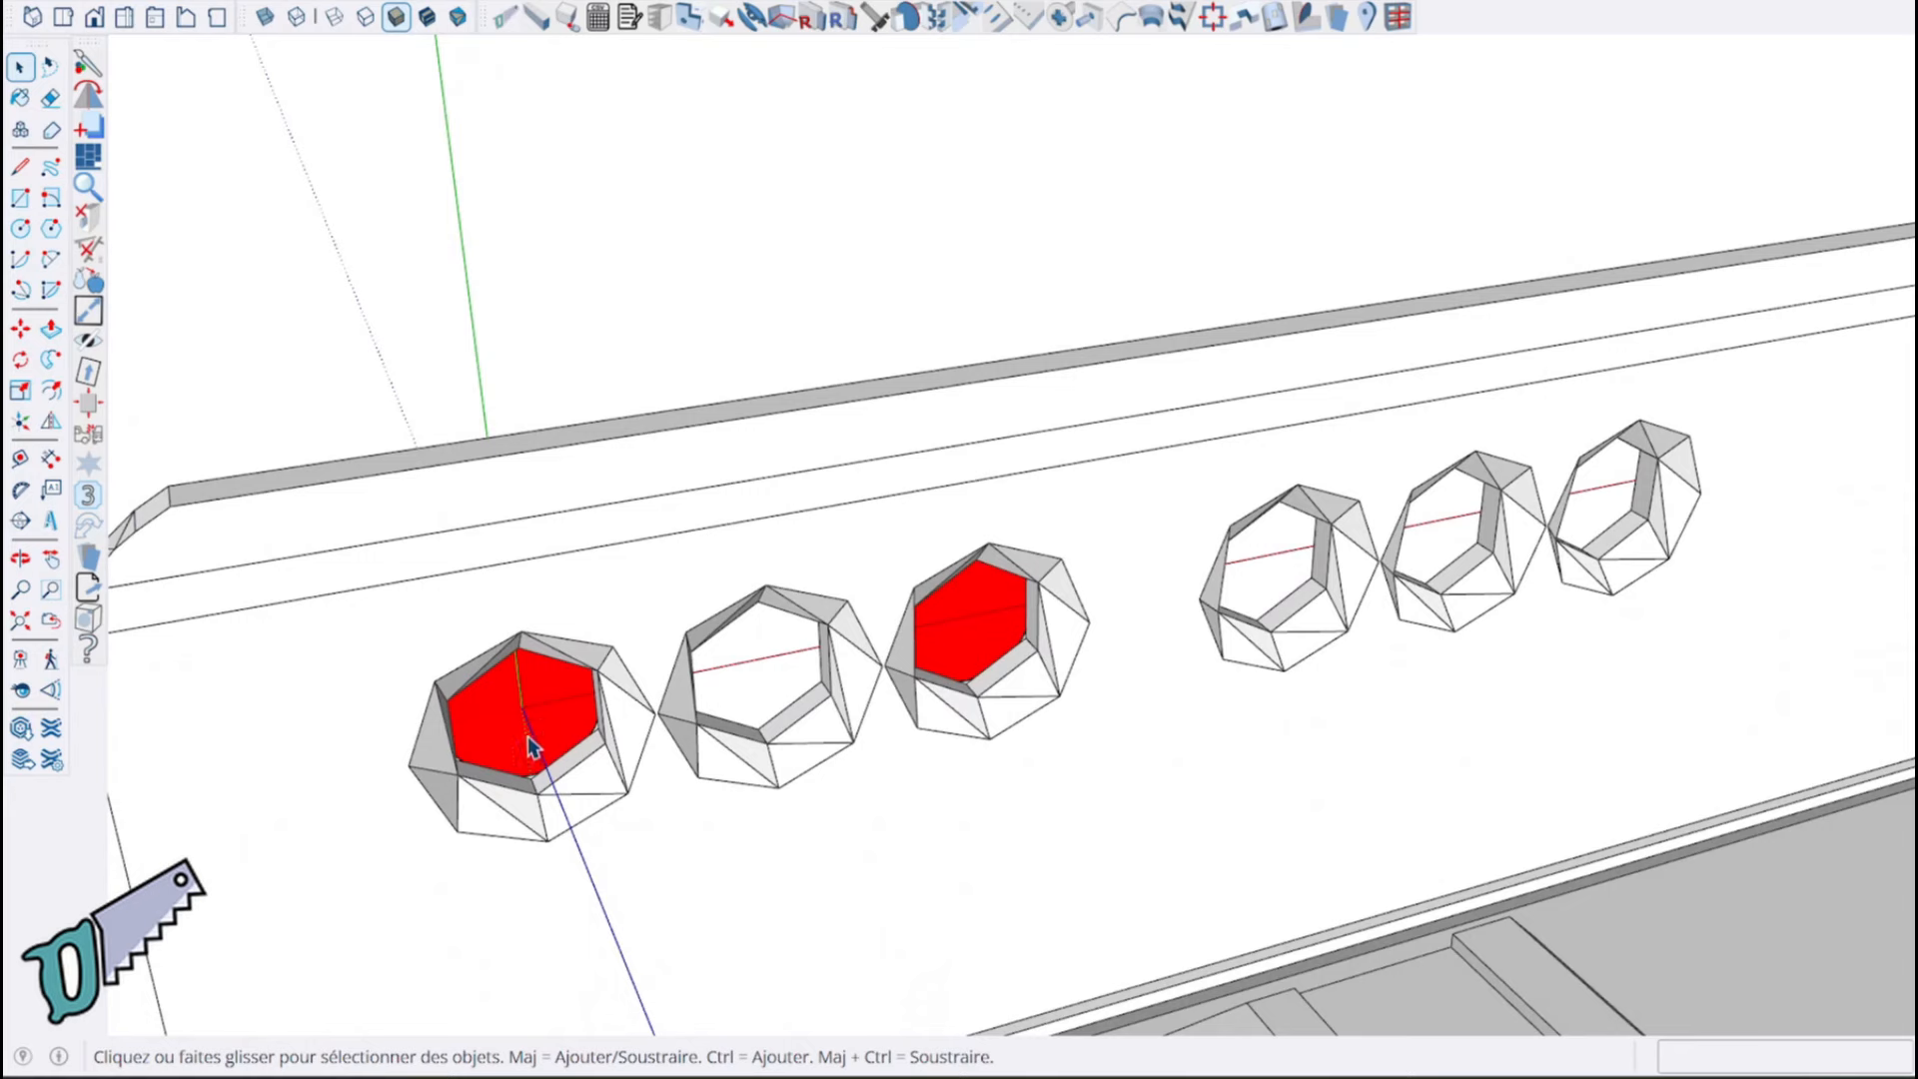
scroll(609, 929, down, 3)
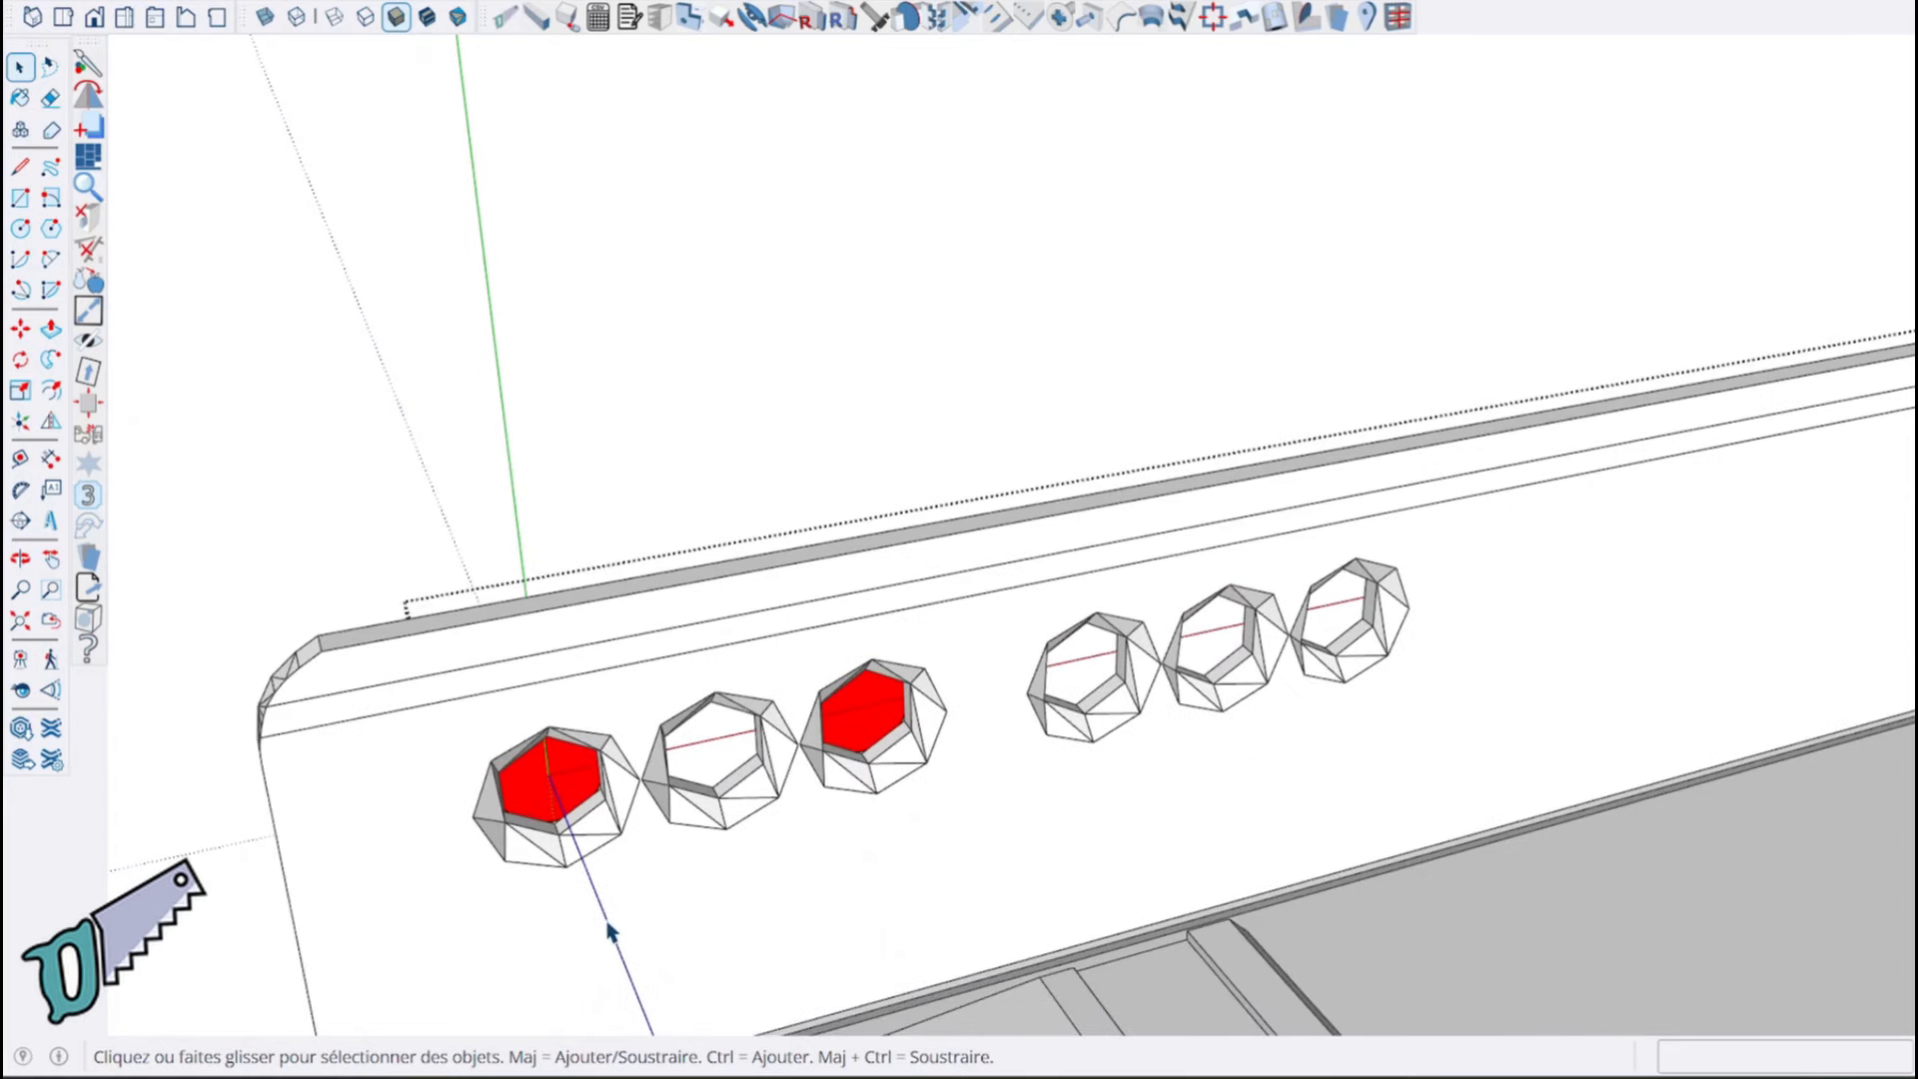
middle_drag(642, 903, 429, 683)
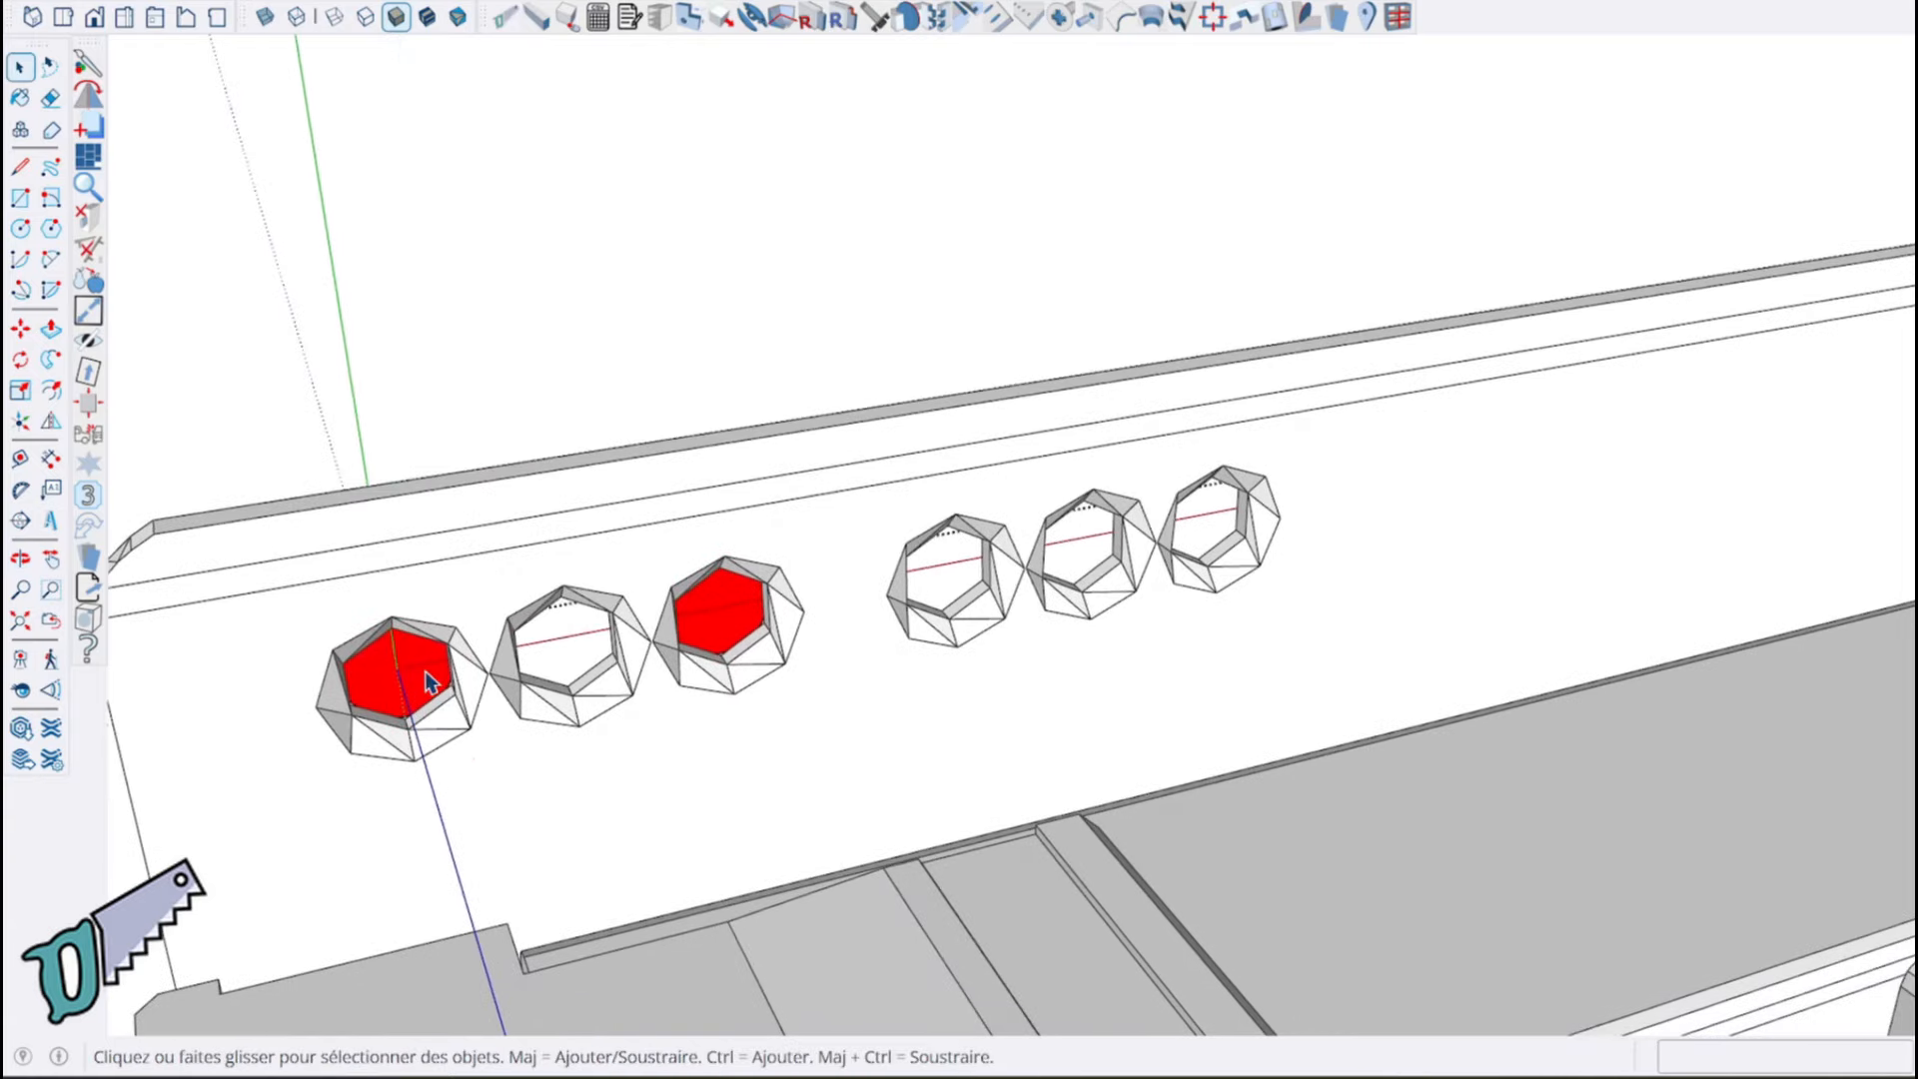
right_click(430, 682)
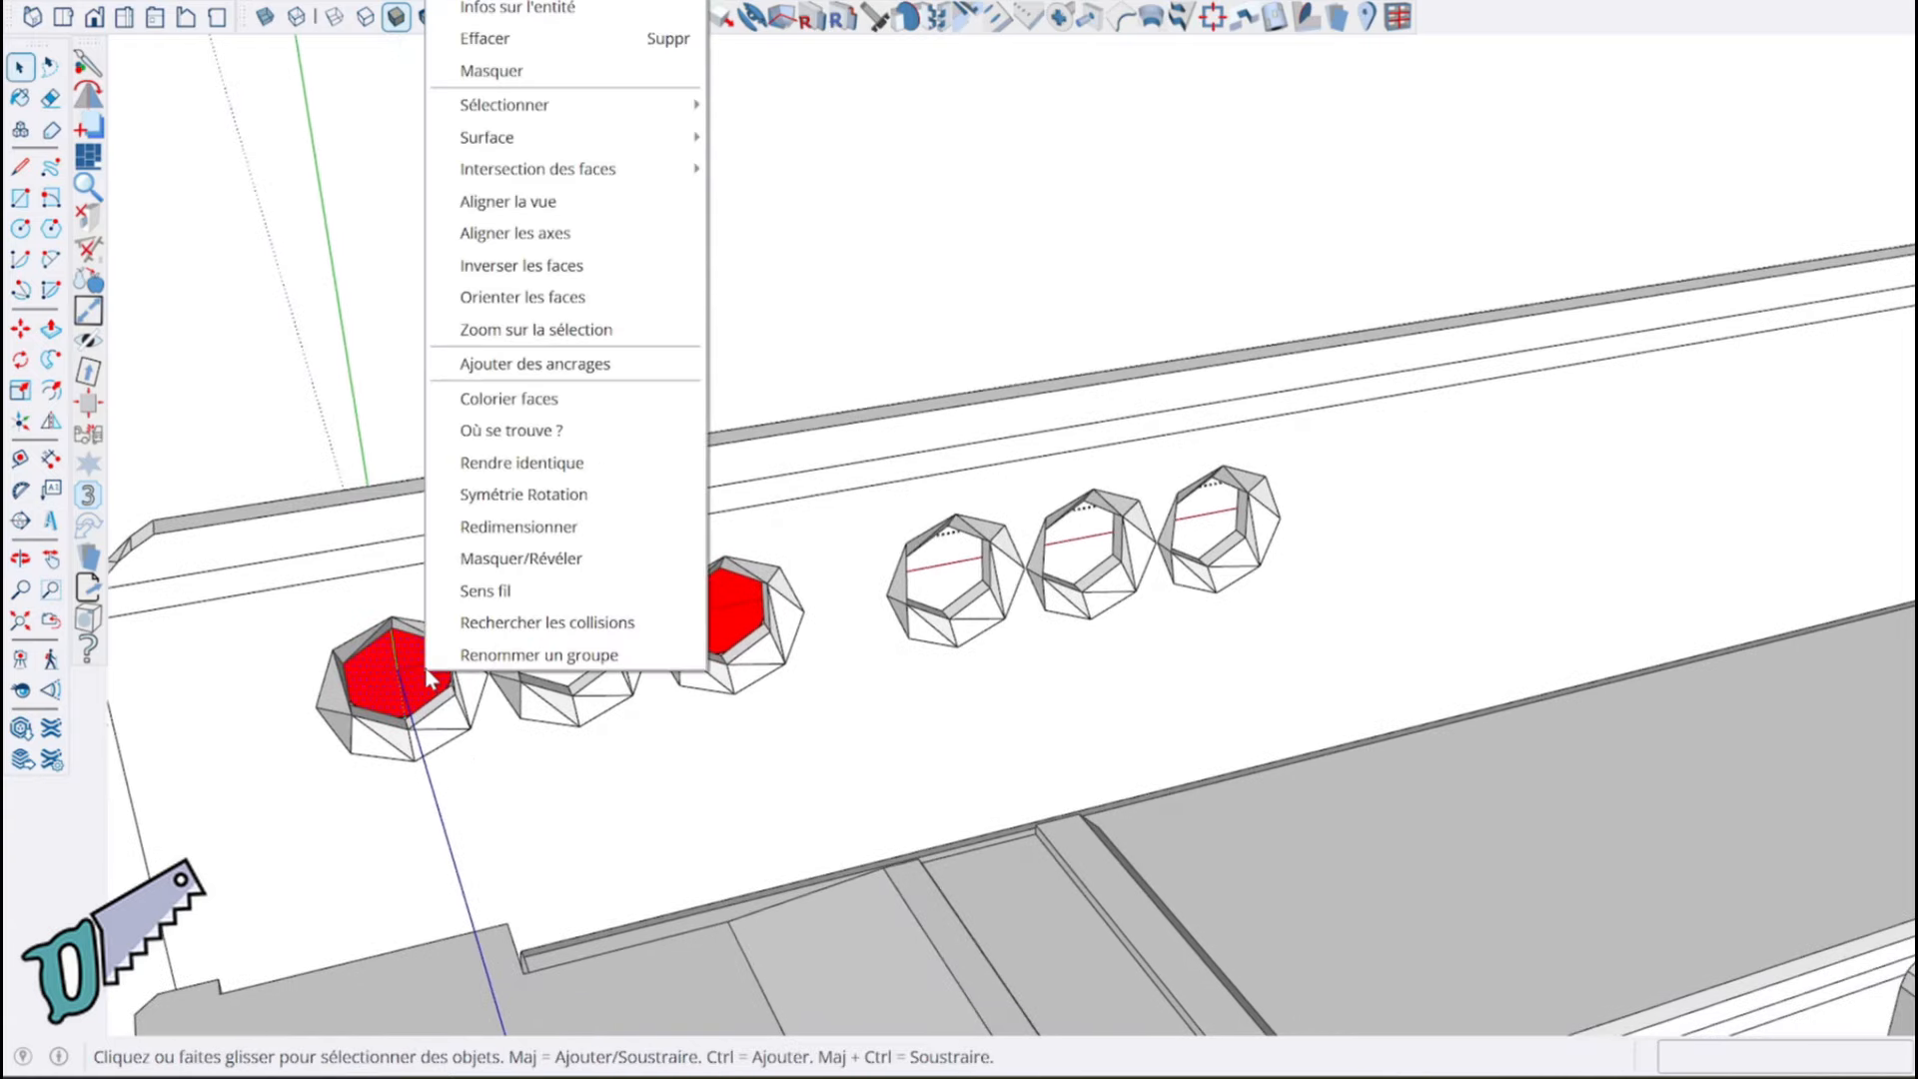
click(551, 12)
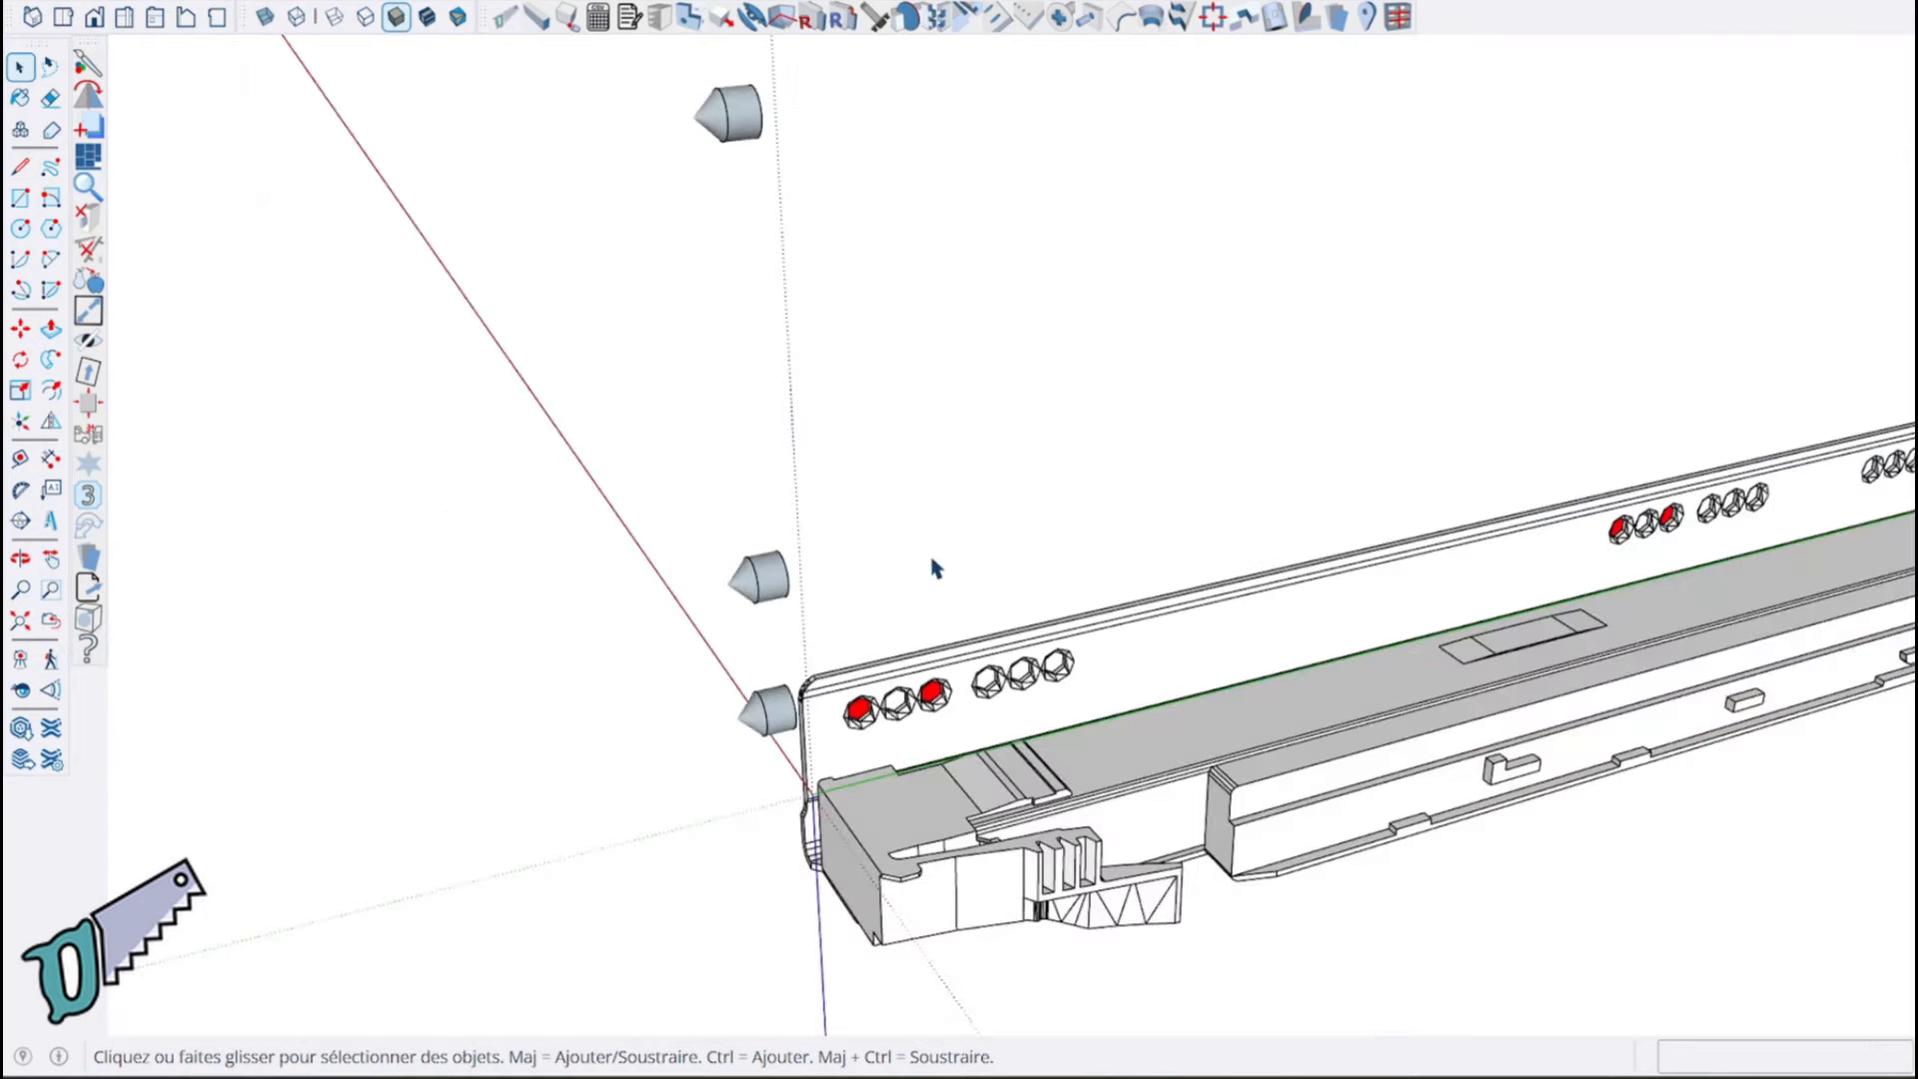
Examine the vertical row of drilling cylinders in front of the runner and select their group
middle_drag(933, 561, 175, 689)
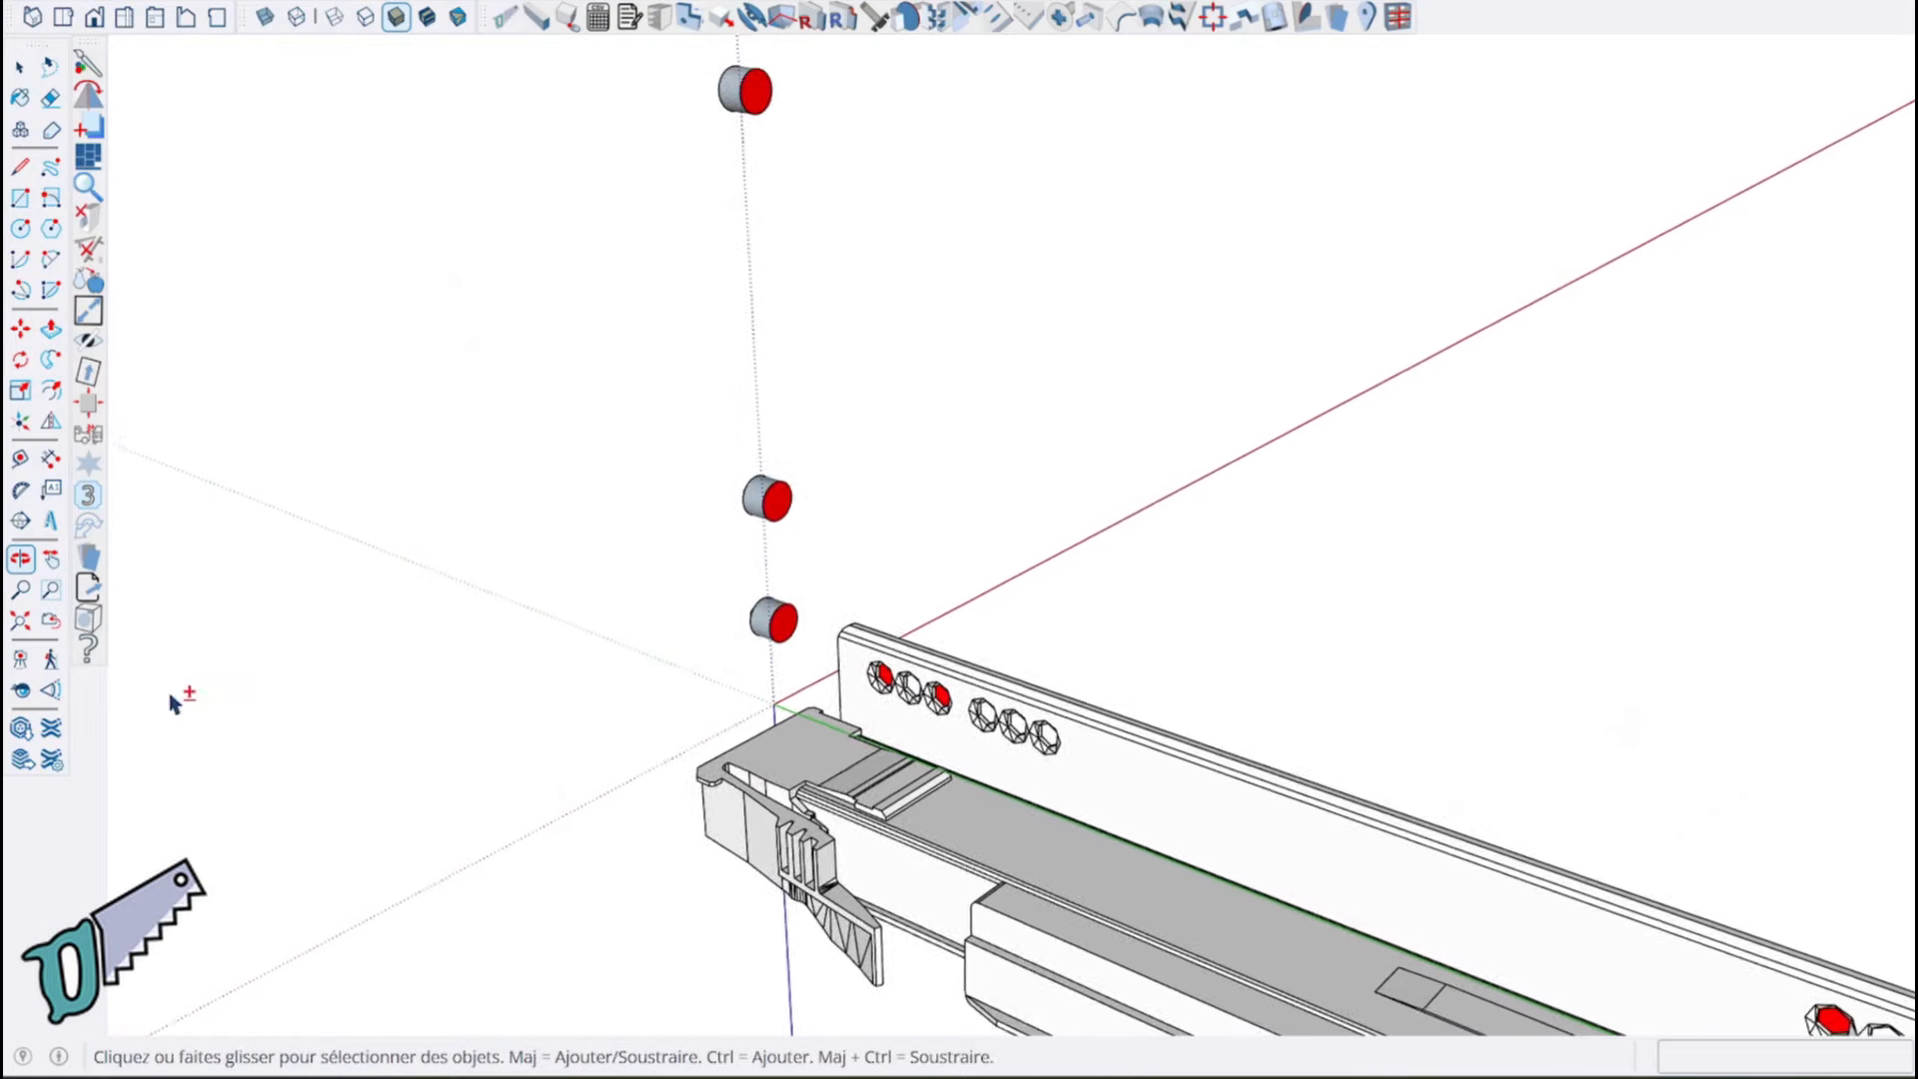
scroll(174, 691, up, 1)
click(799, 504)
middle_drag(799, 504, 594, 630)
scroll(878, 698, up, 2)
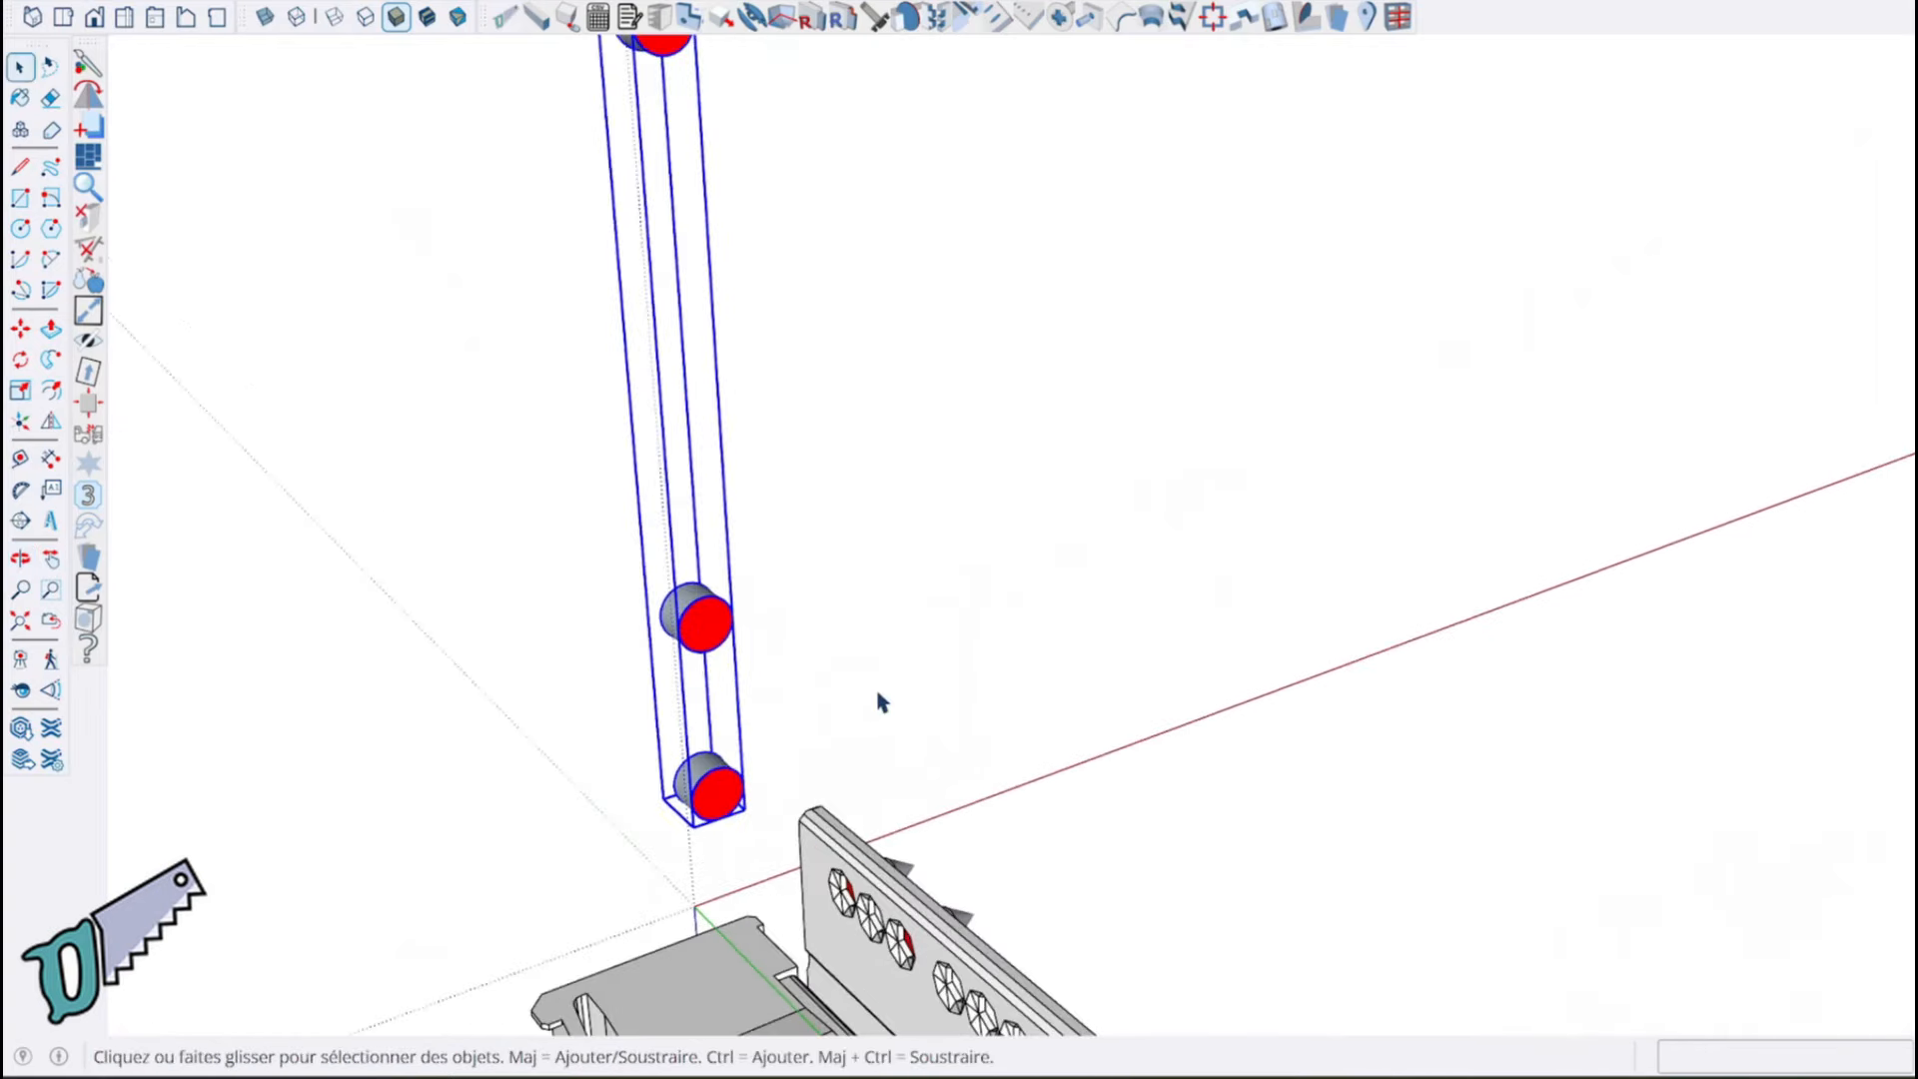
scroll(799, 697, up, 1)
Open the vertical cylinder group and show the entity info of the uppermost cylinder's red face
double_click(667, 607)
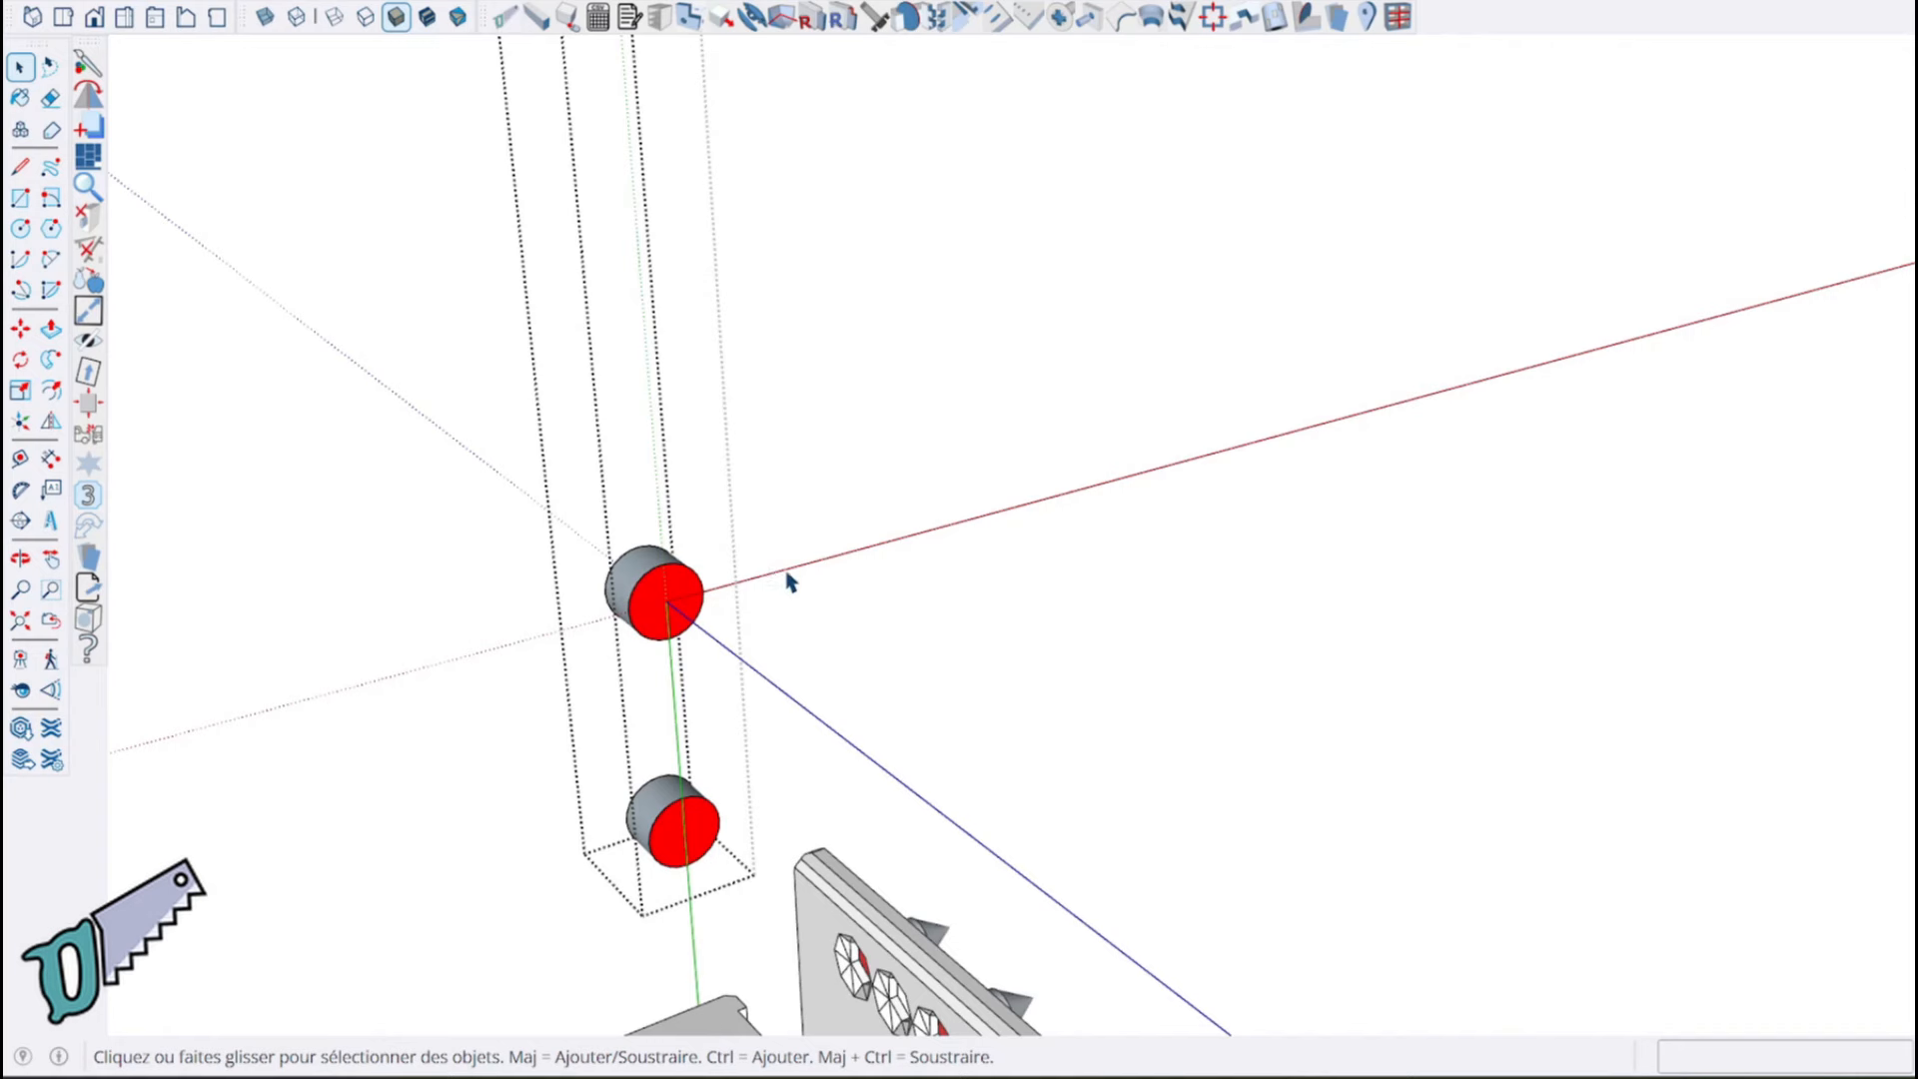
scroll(754, 711, down, 4)
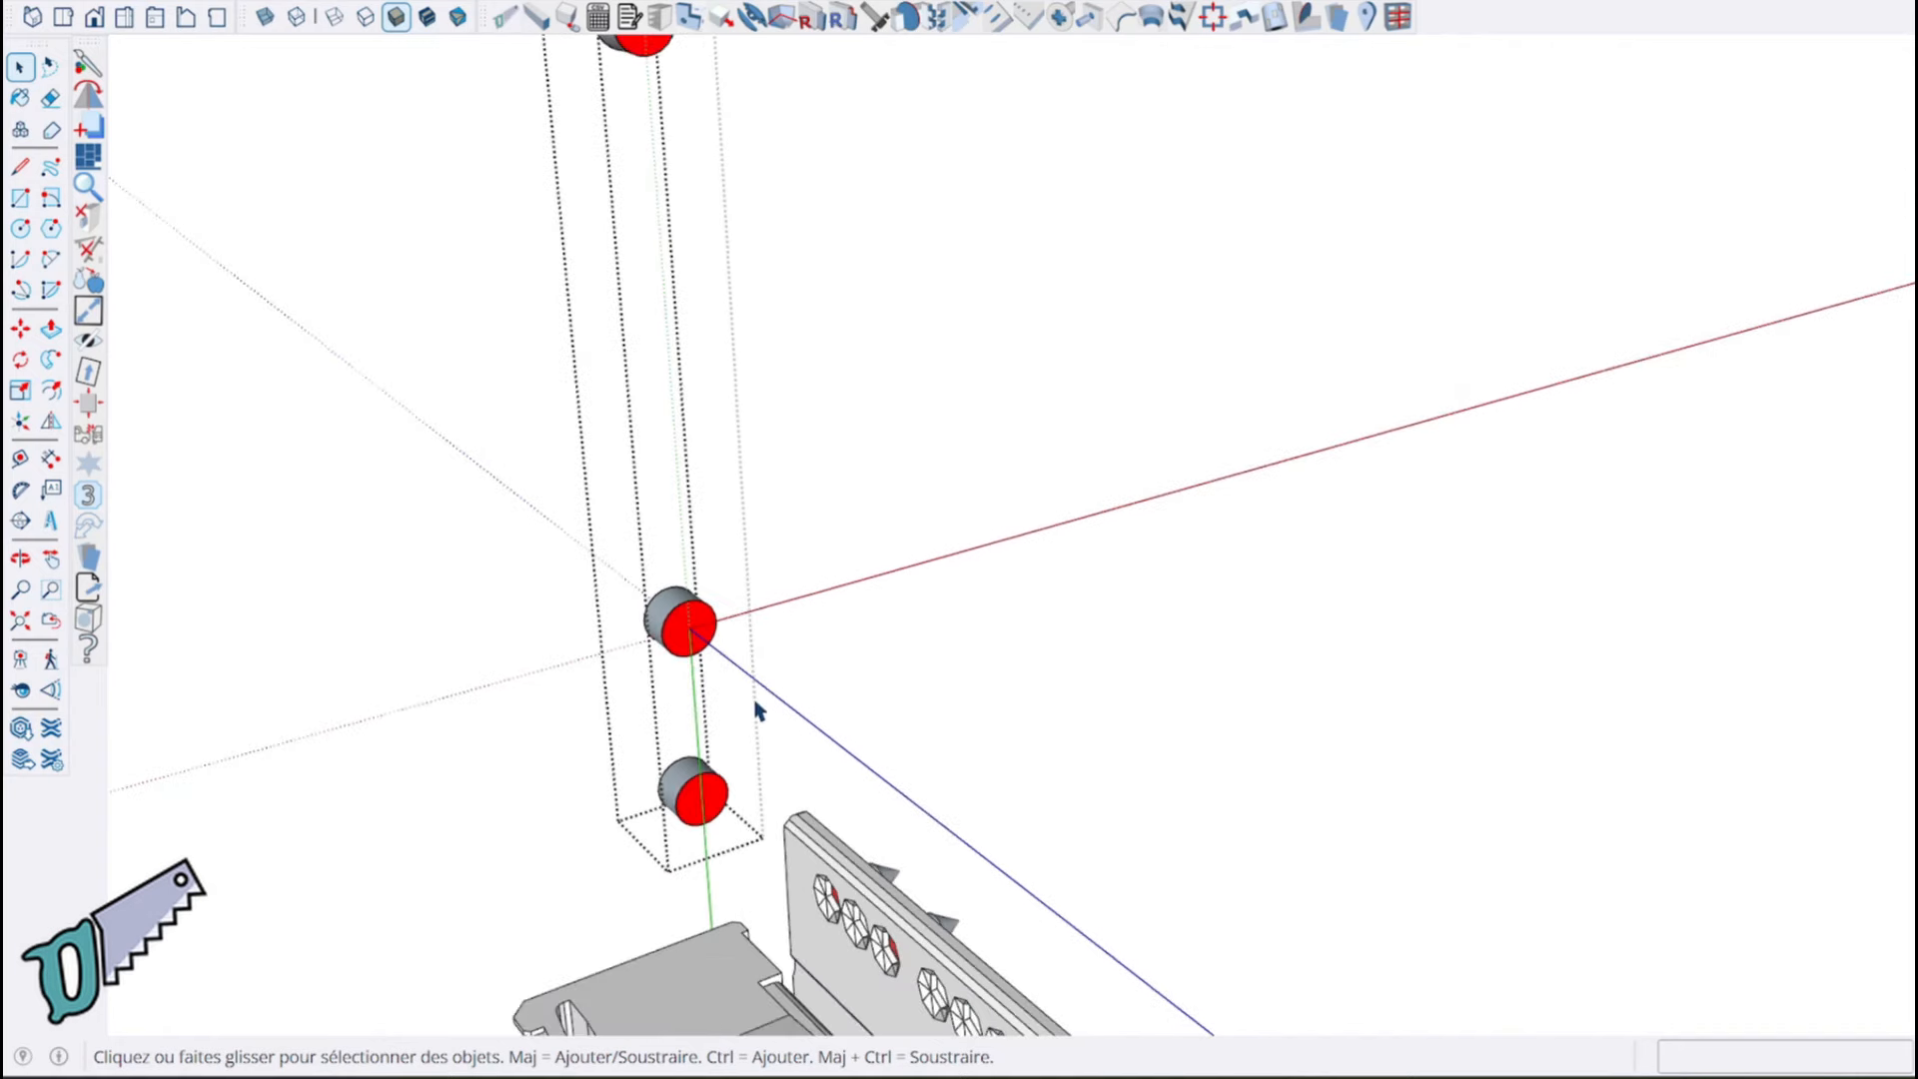
middle_drag(754, 712, 830, 556)
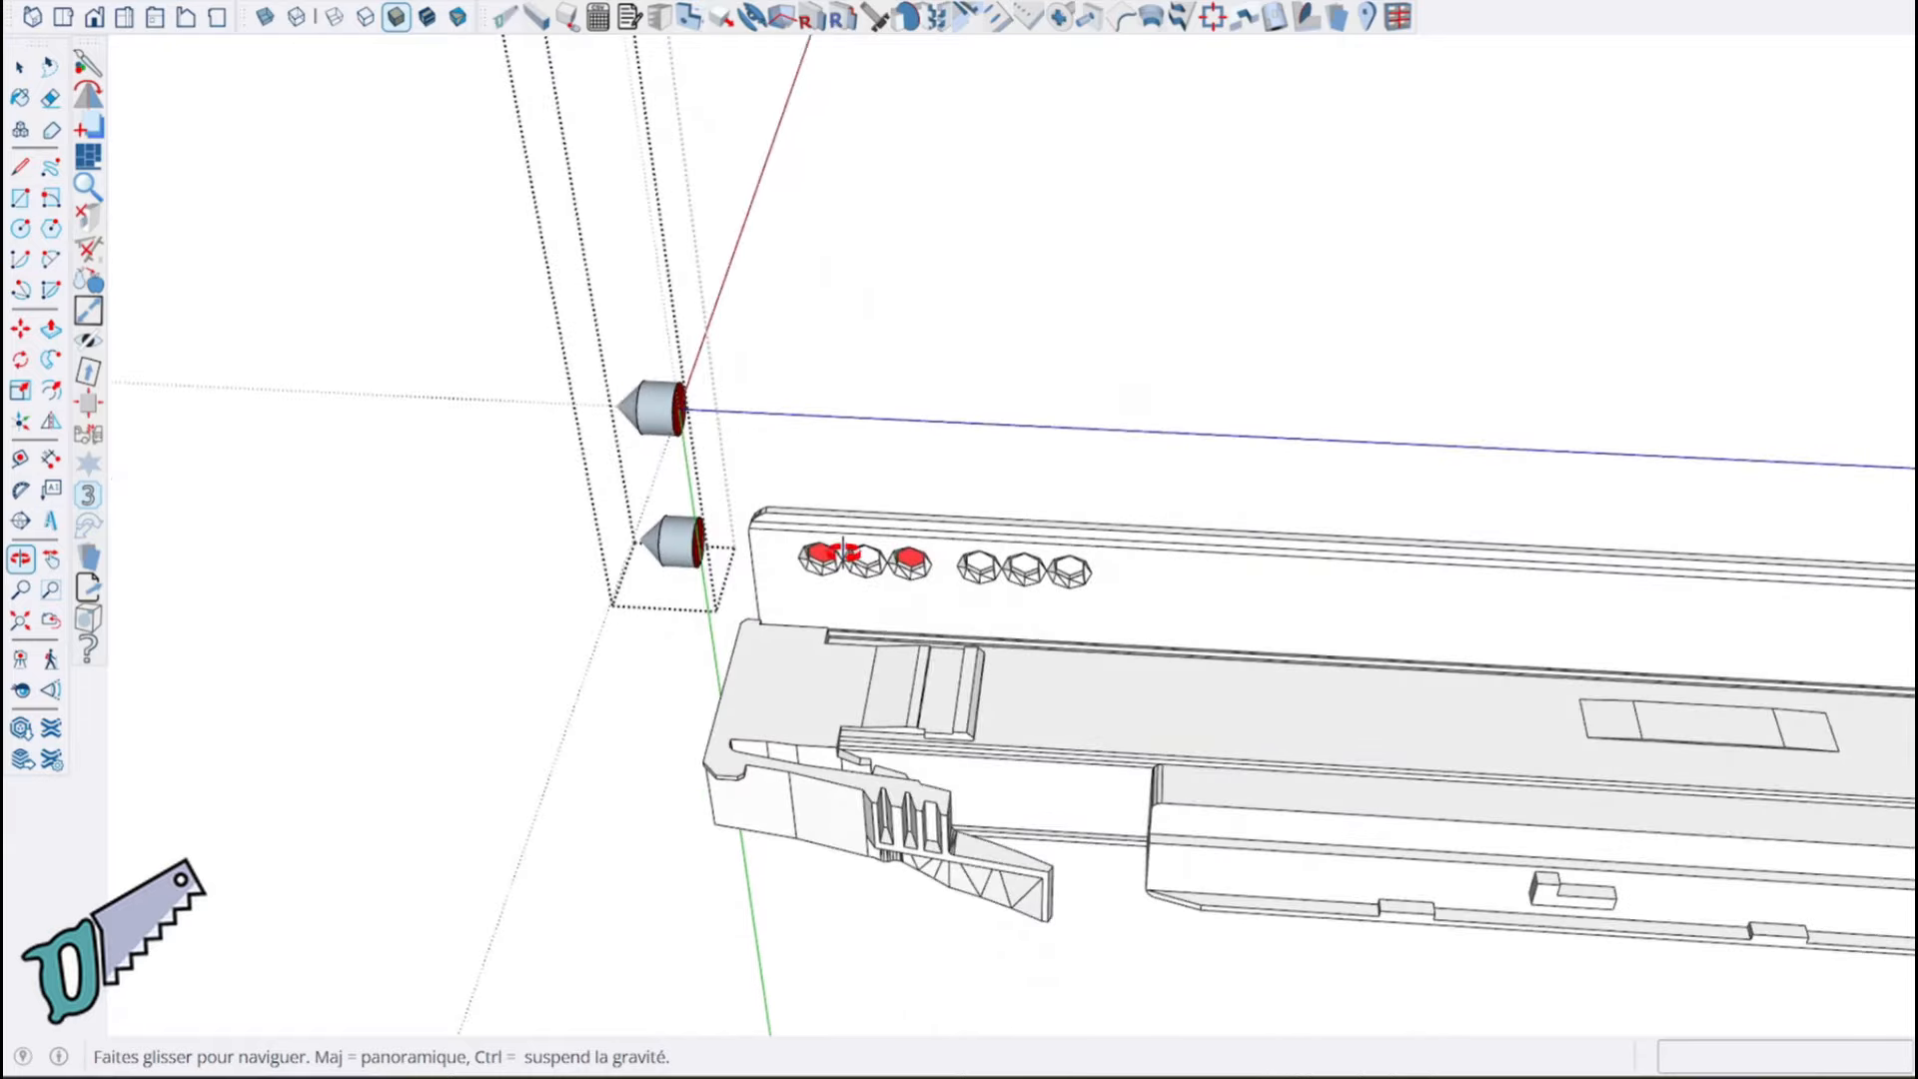
scroll(637, 394, down, 2)
middle_drag(780, 249, 779, 340)
scroll(902, 416, up, 2)
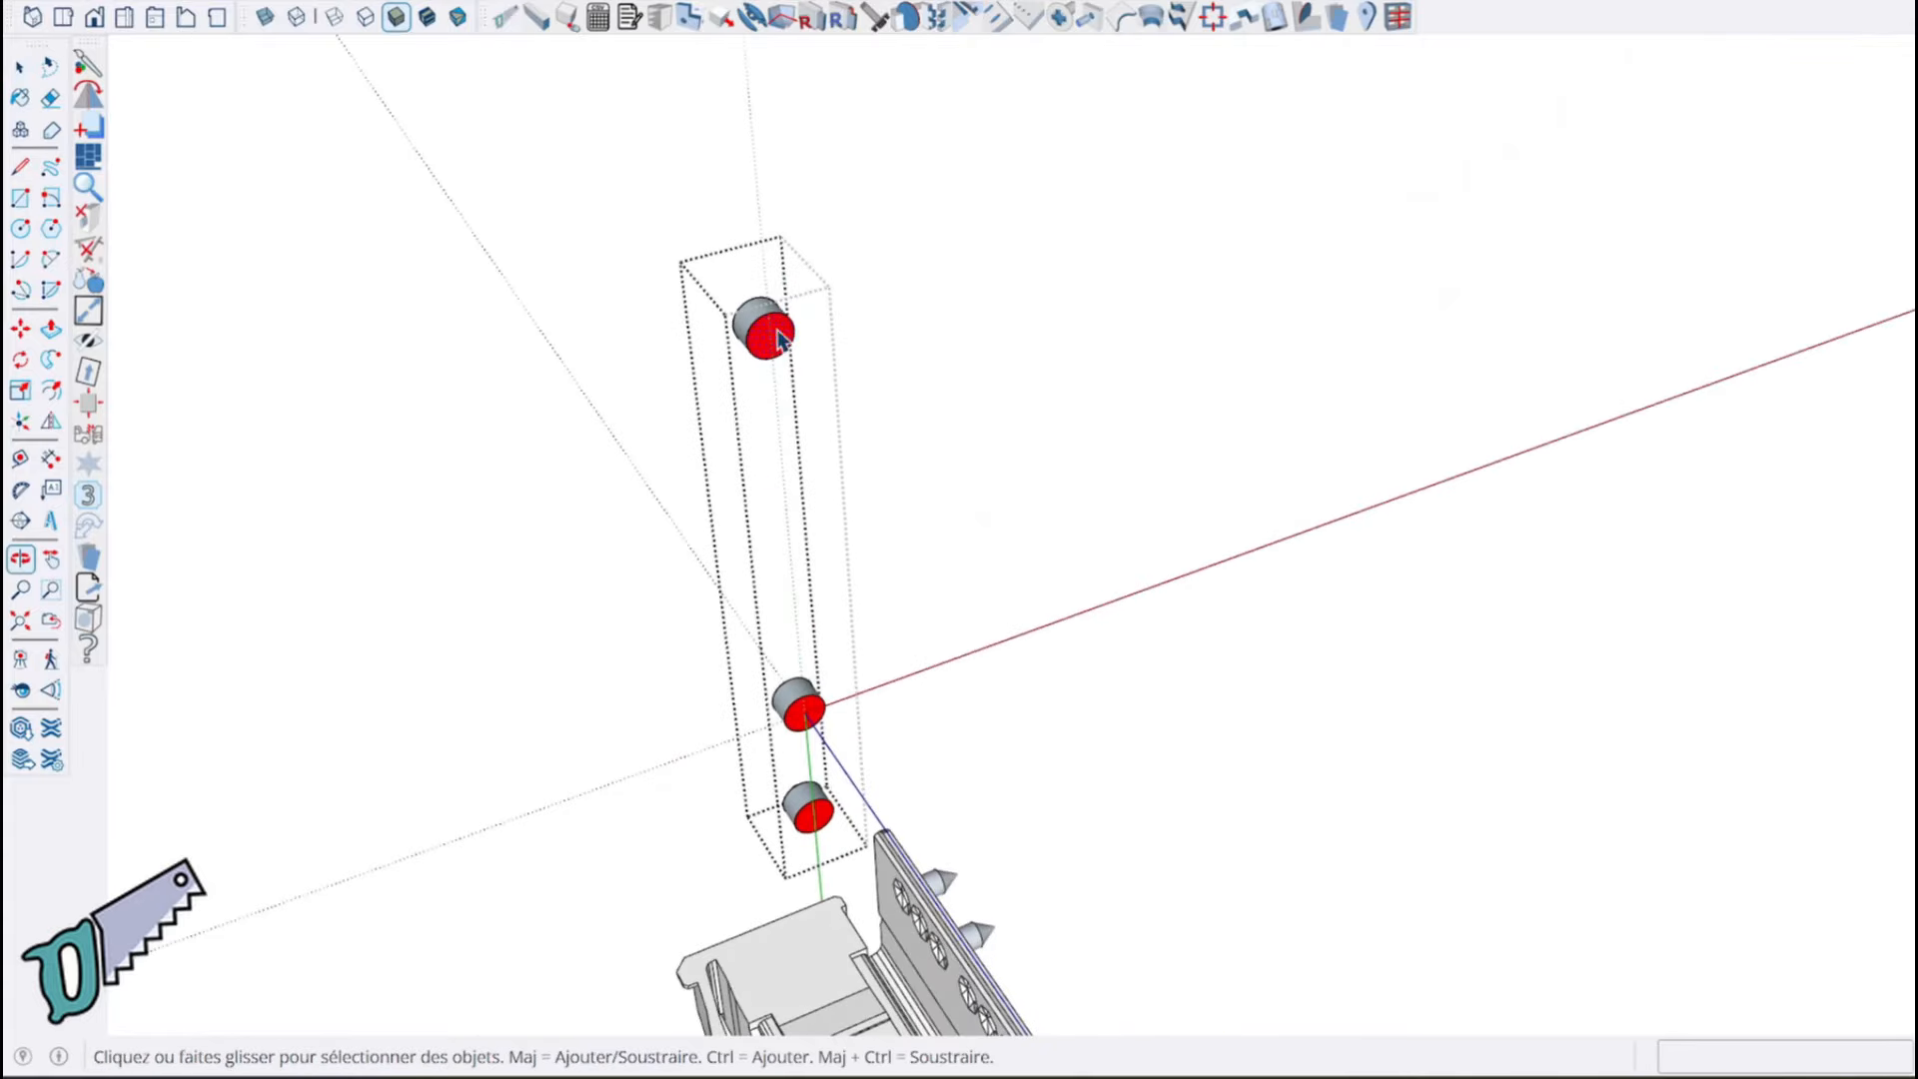
right_click(779, 347)
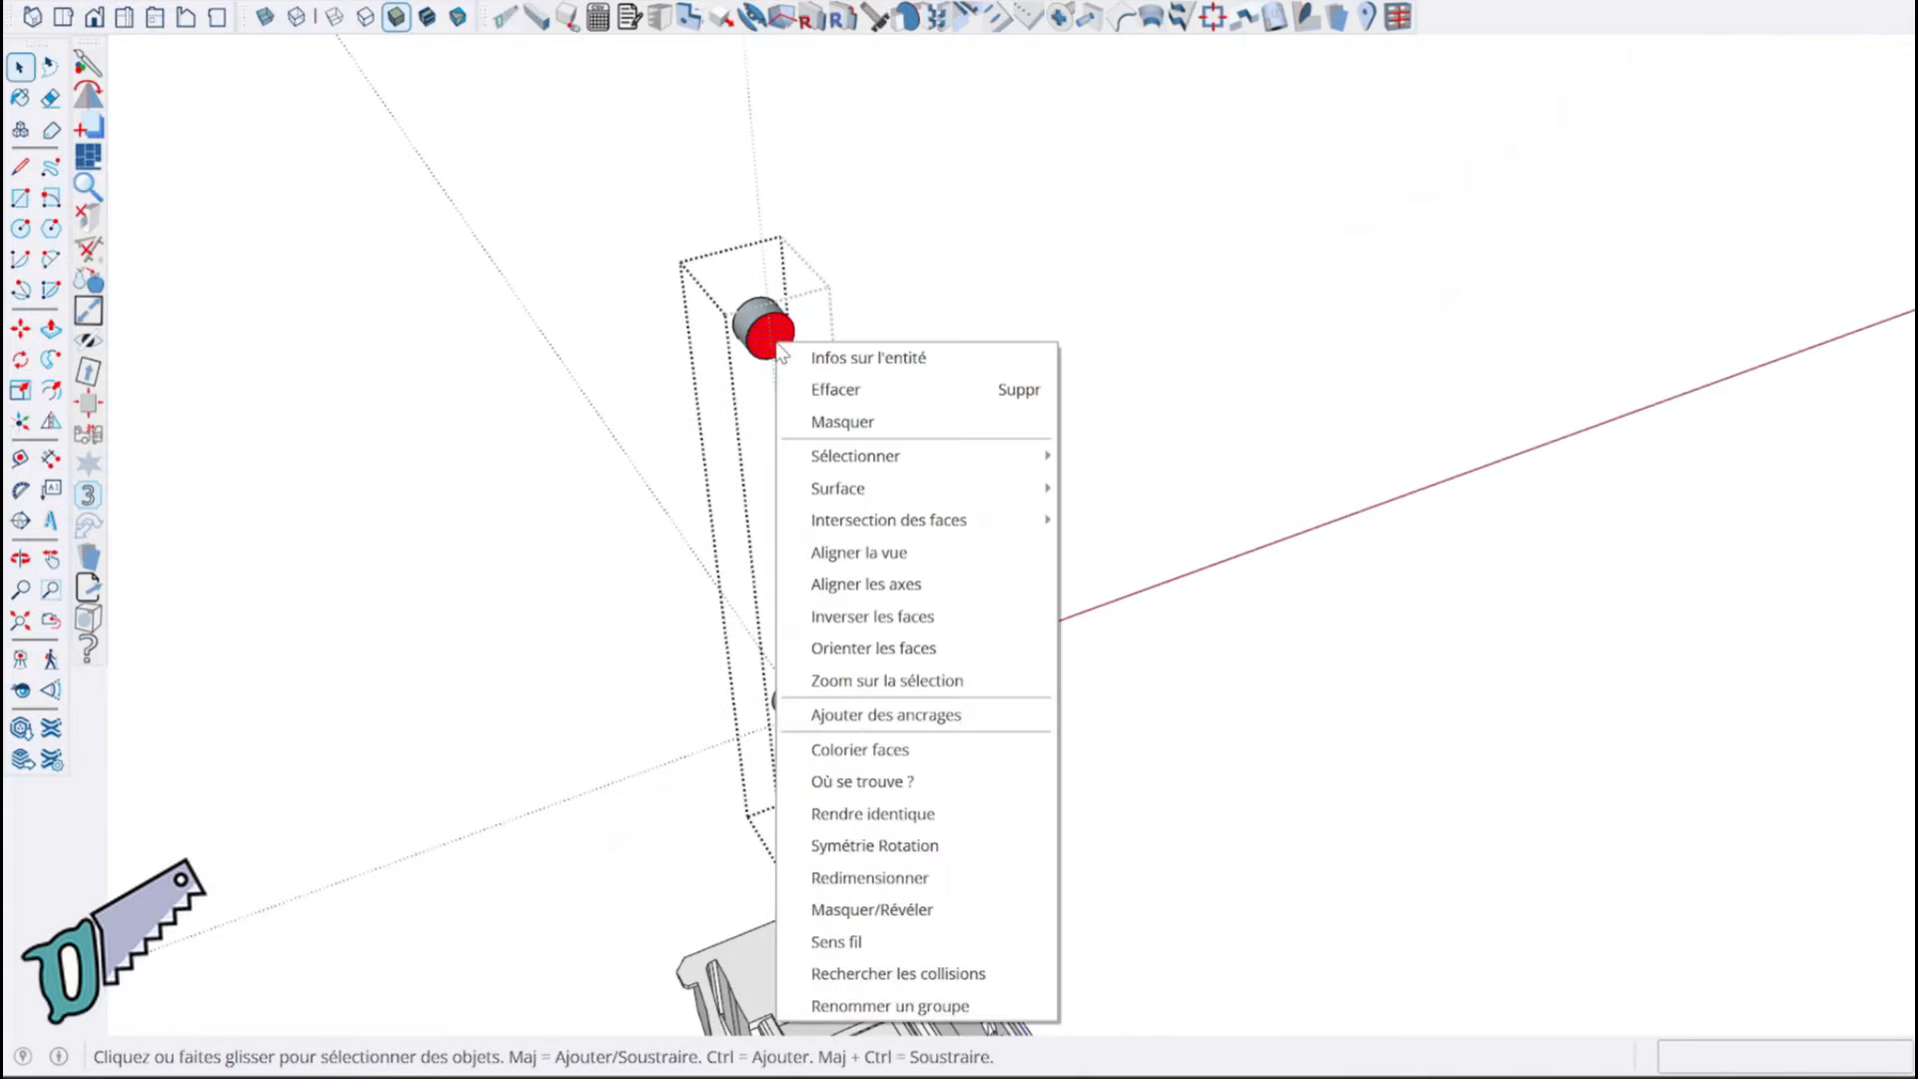
click(861, 359)
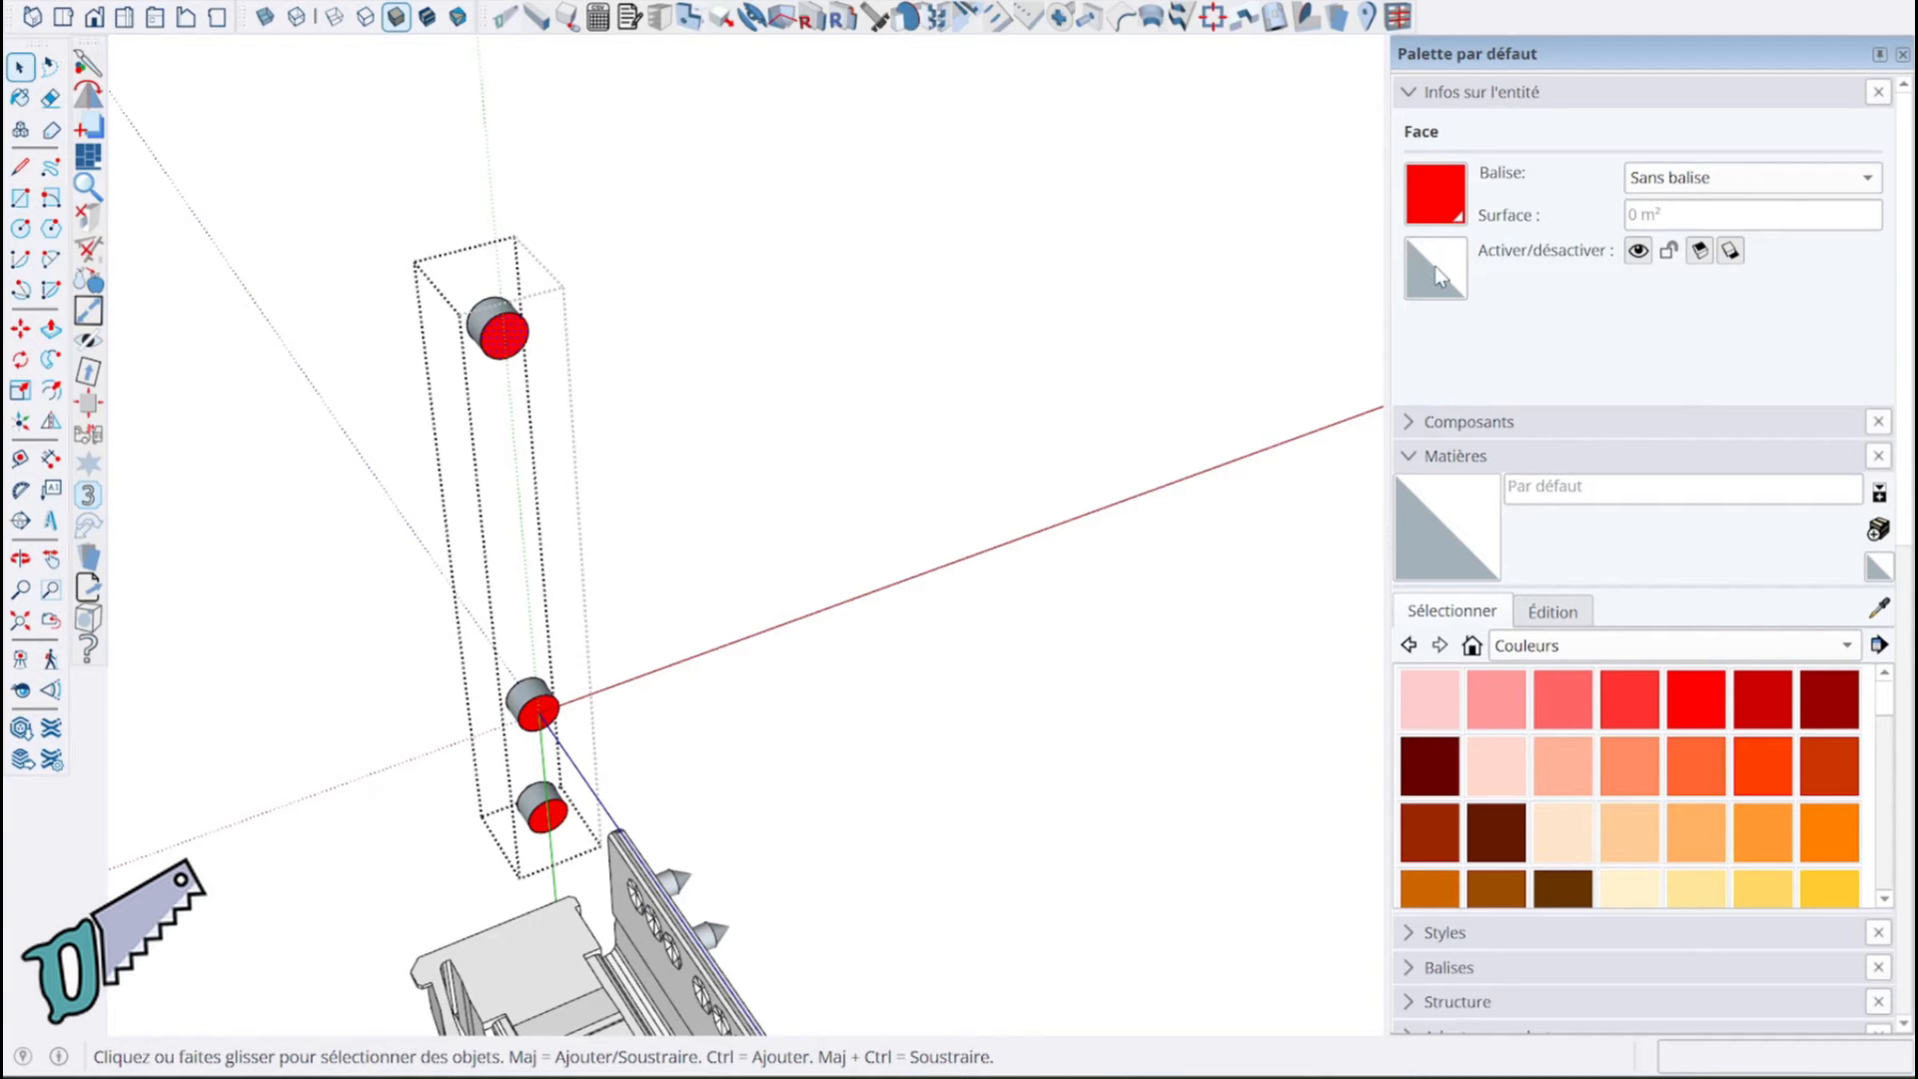
scroll(1436, 276, down, 3)
middle_drag(635, 917, 807, 617)
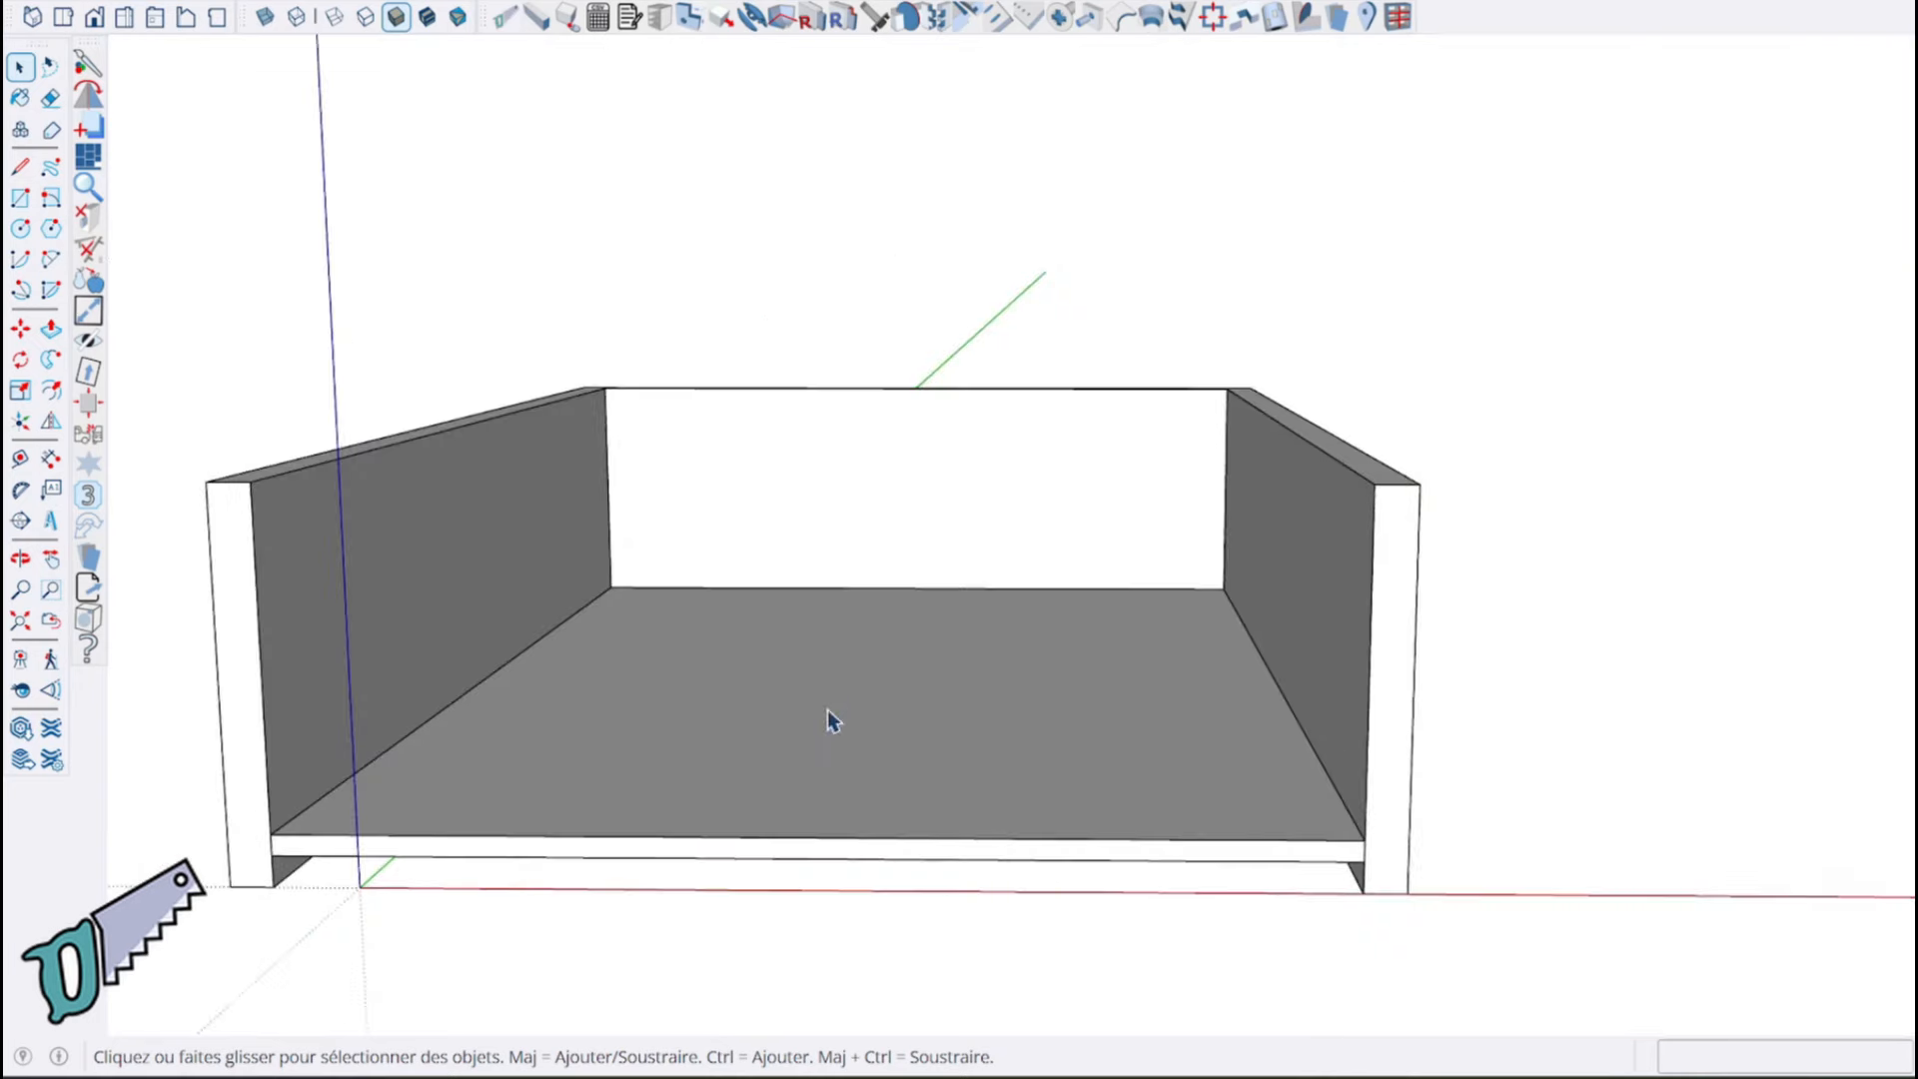
Place the Blum drawer runner Legrabox_550 from the Tiroirs hardware category at the lower front corner of the box's side panel
middle_drag(830, 719, 560, 600)
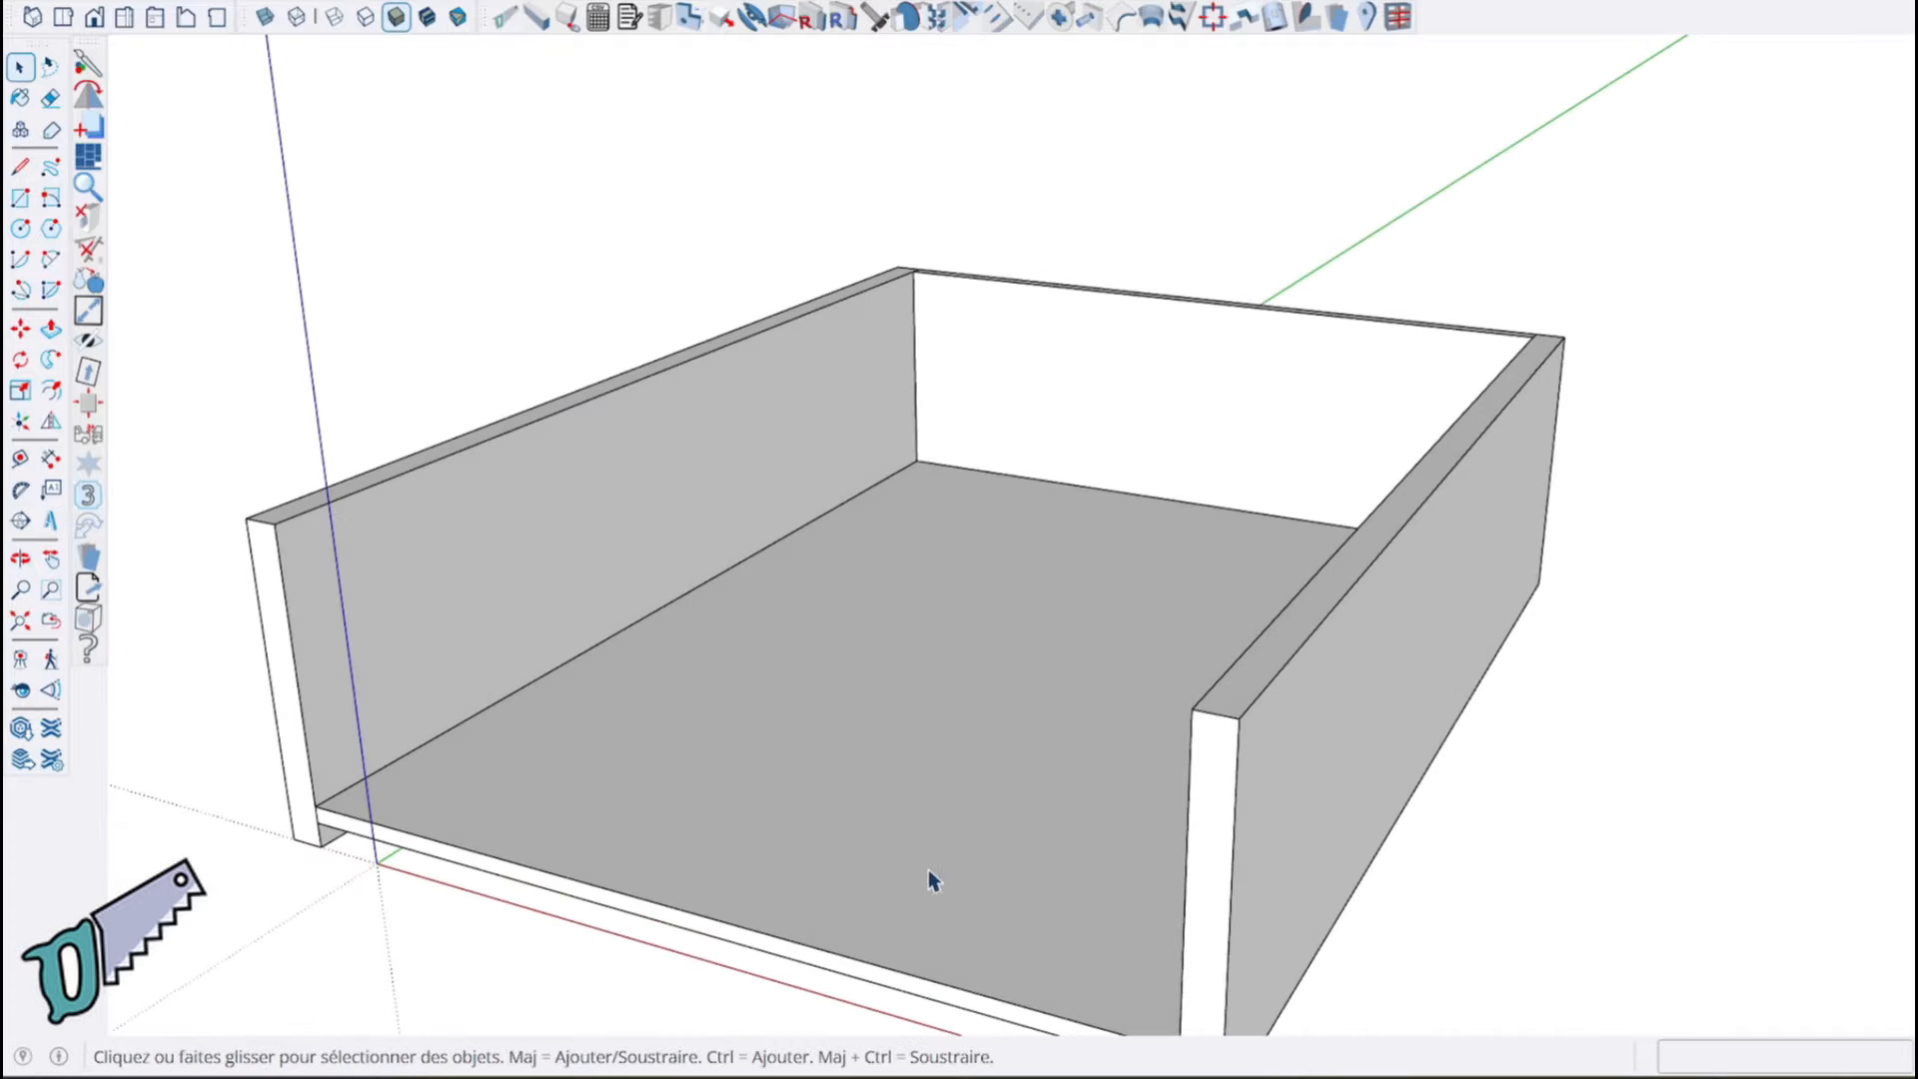
middle_drag(1255, 339, 1100, 286)
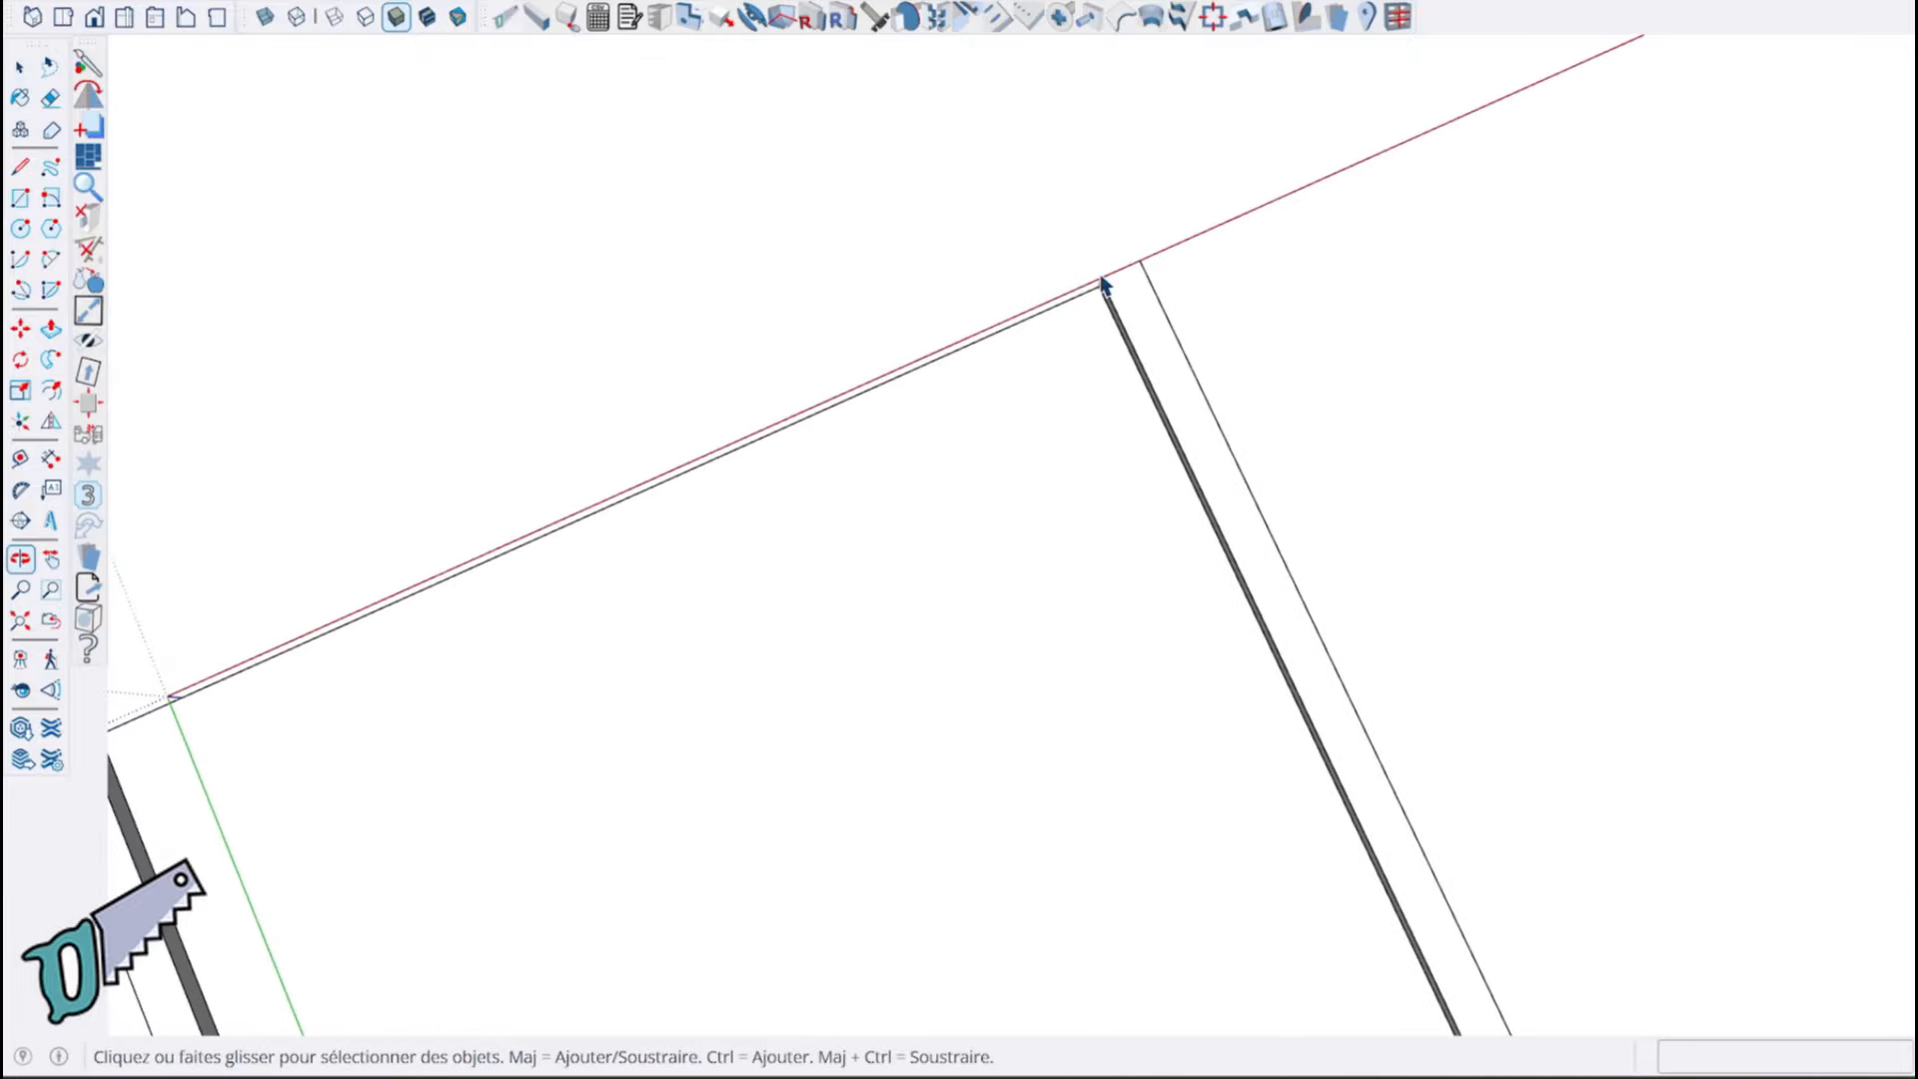
click(875, 18)
mouse_move(528, 261)
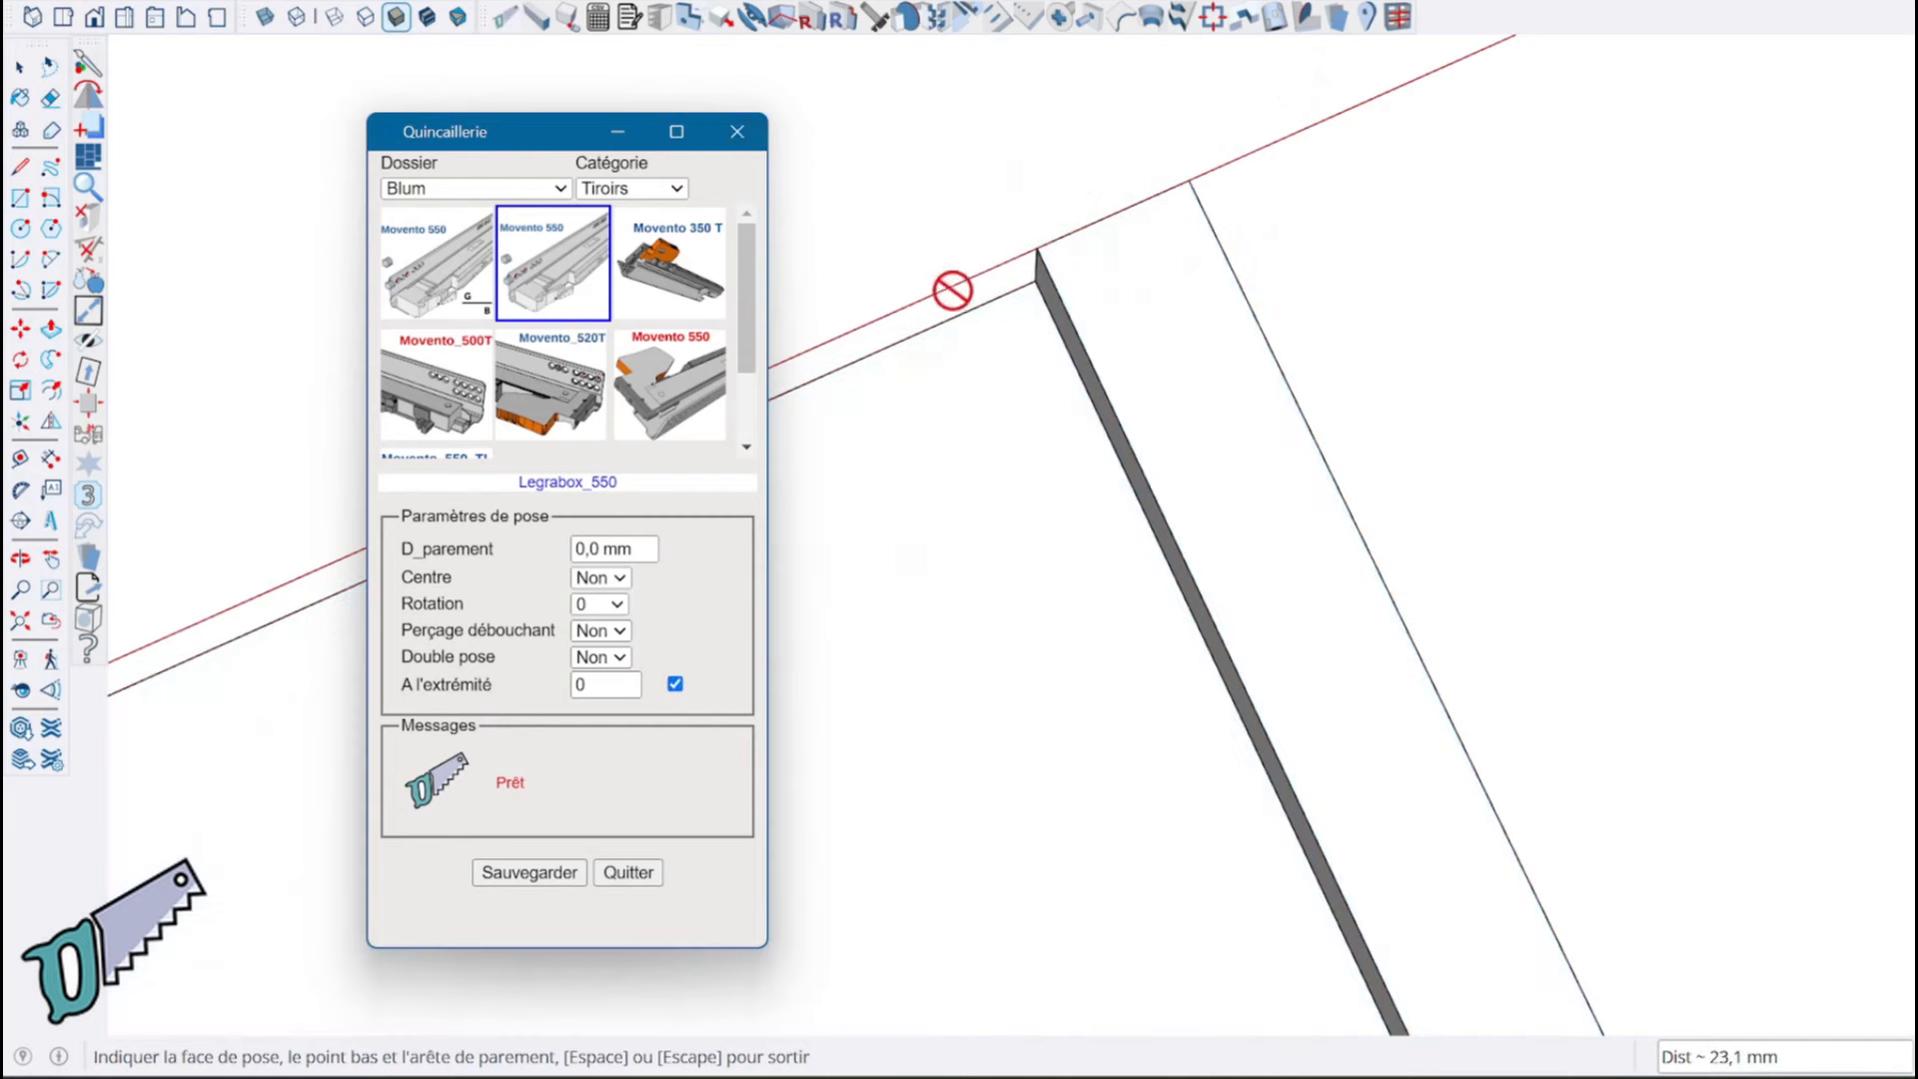
click(1066, 257)
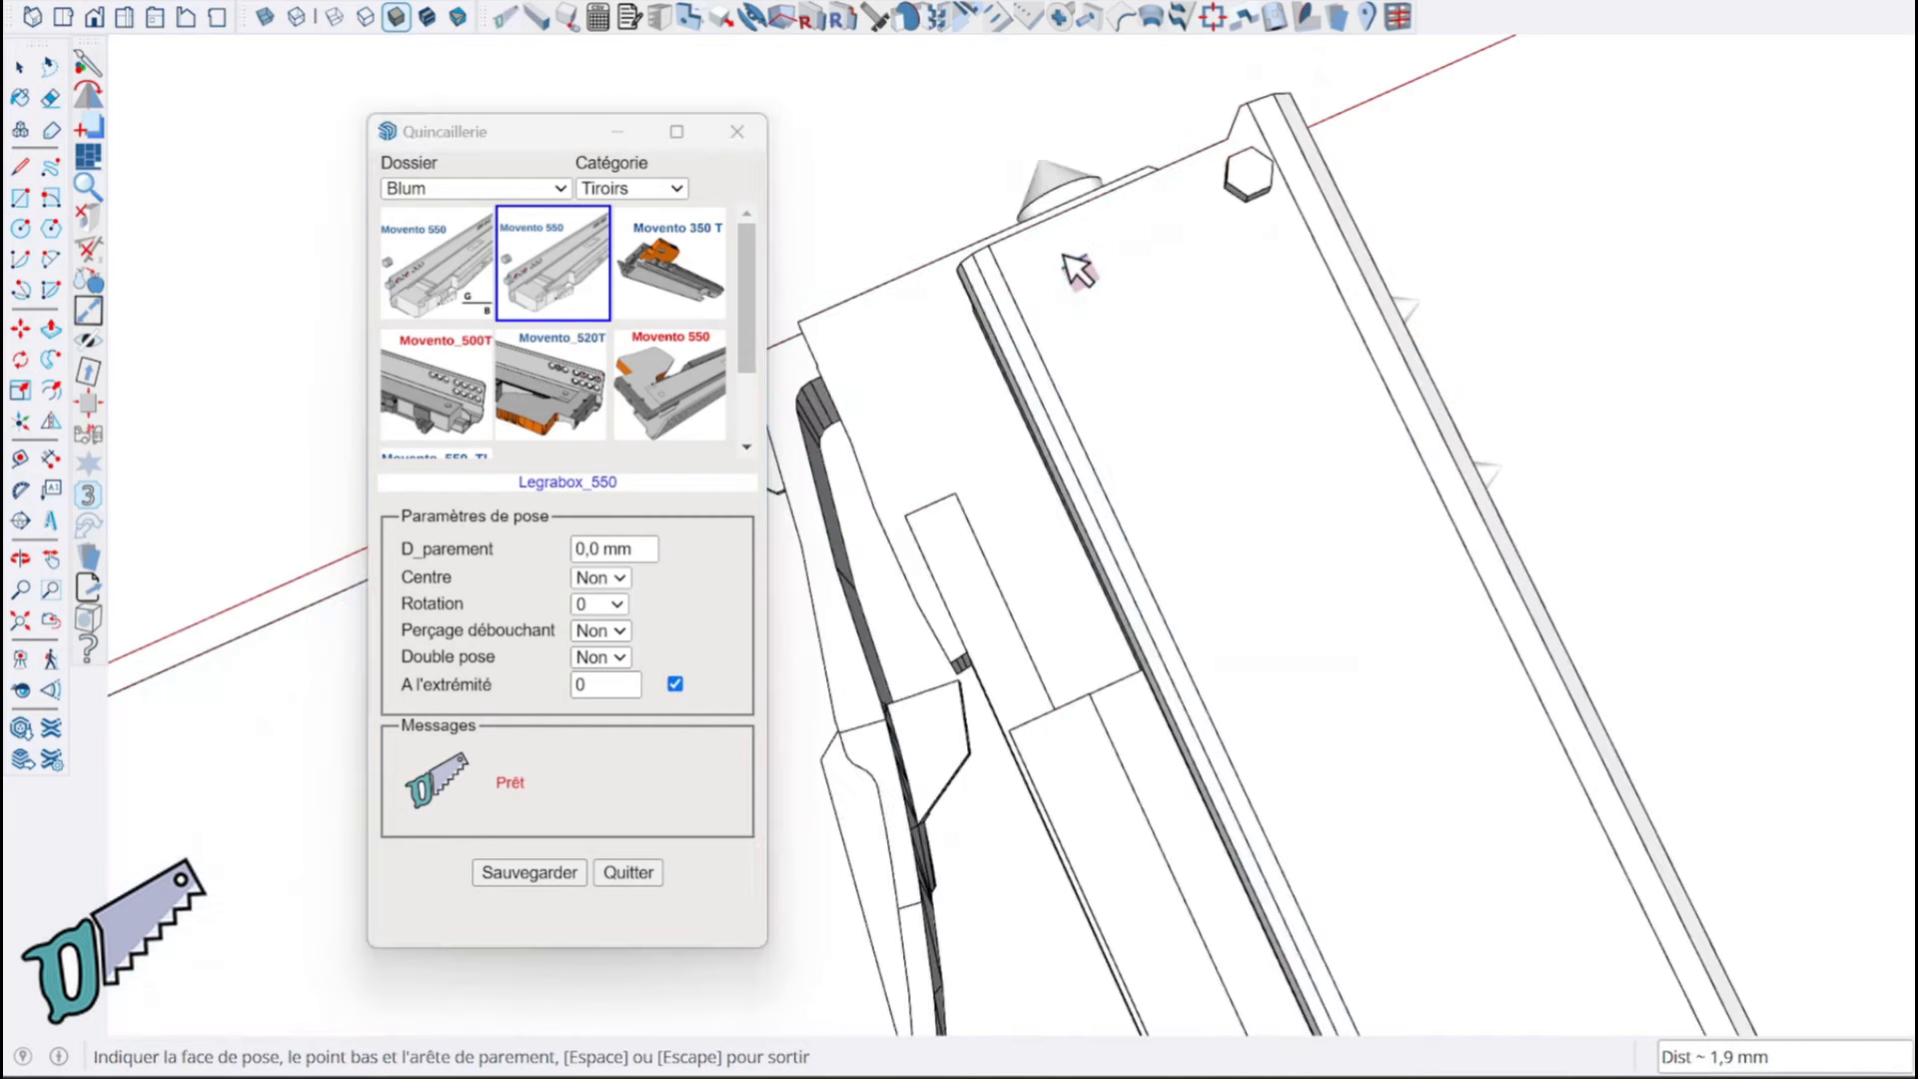
scroll(1073, 268, down, 6)
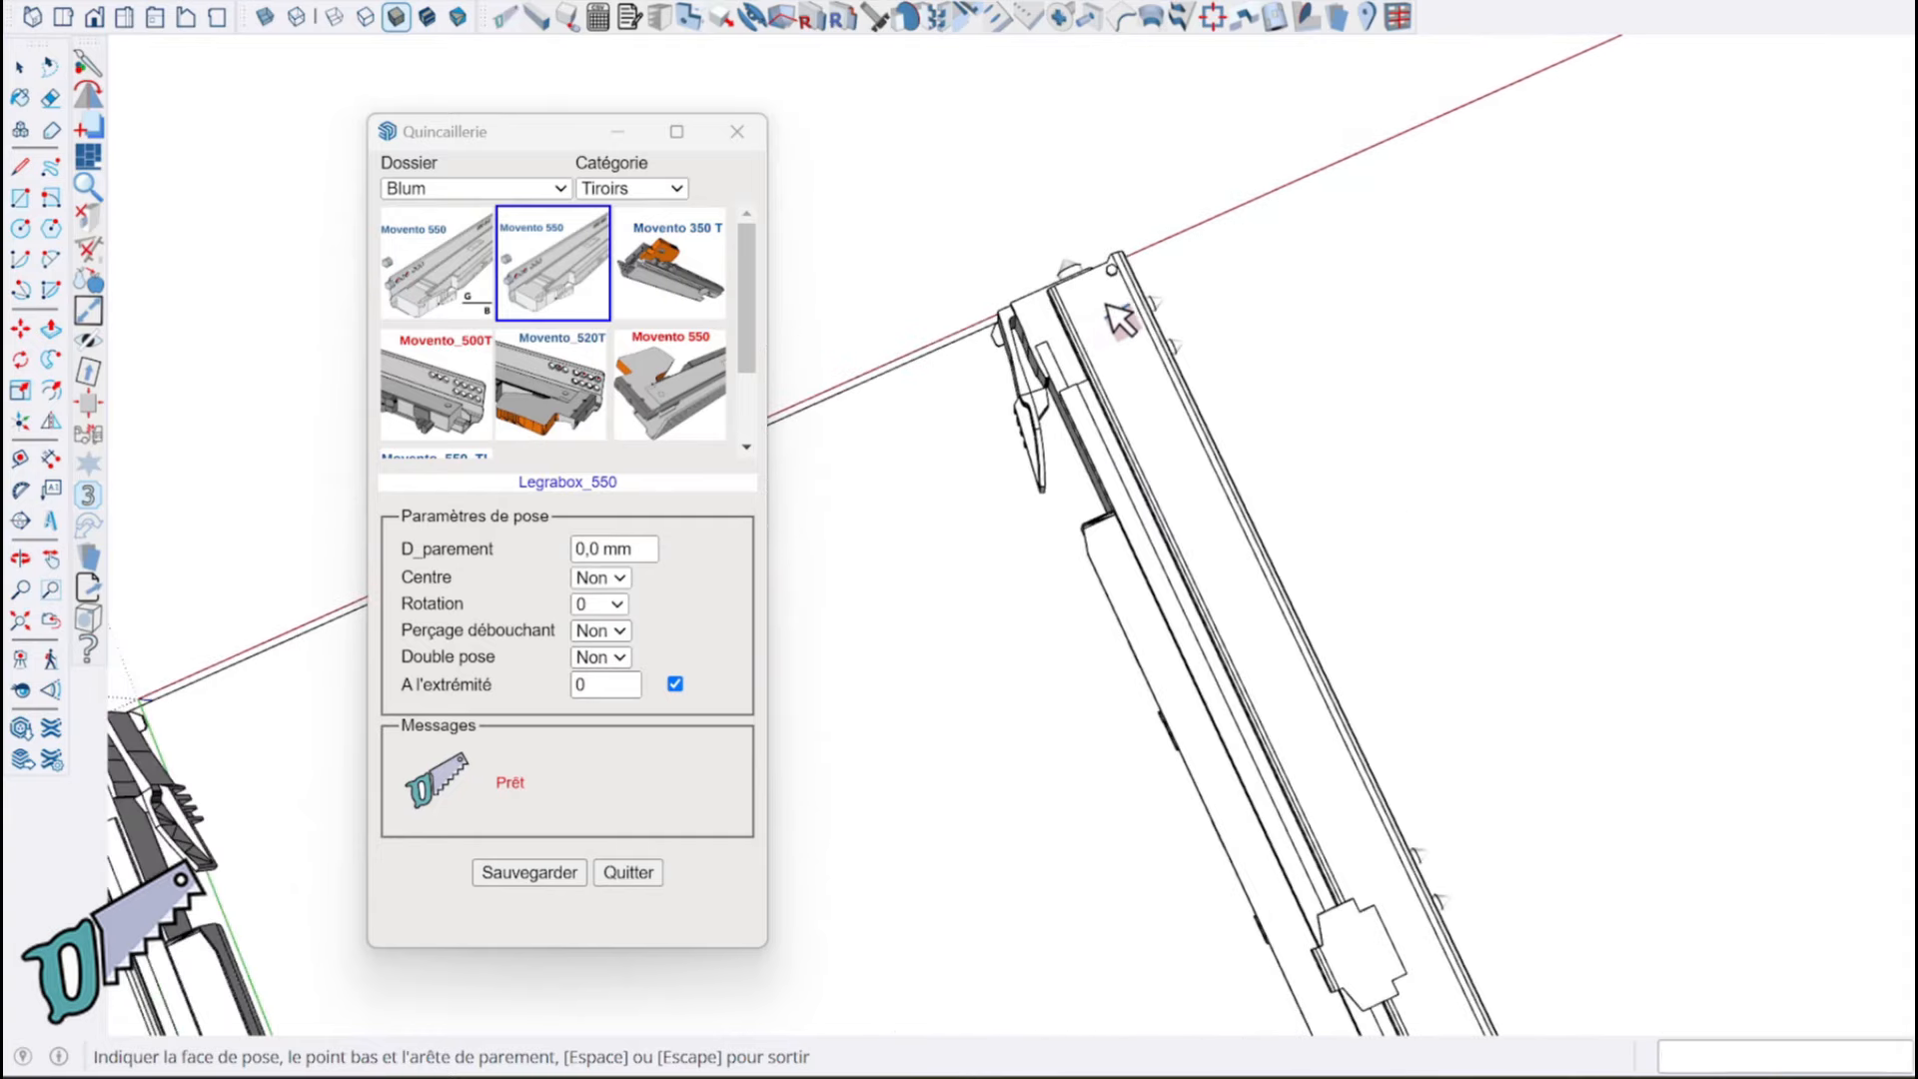
middle_drag(1203, 222, 1026, 693)
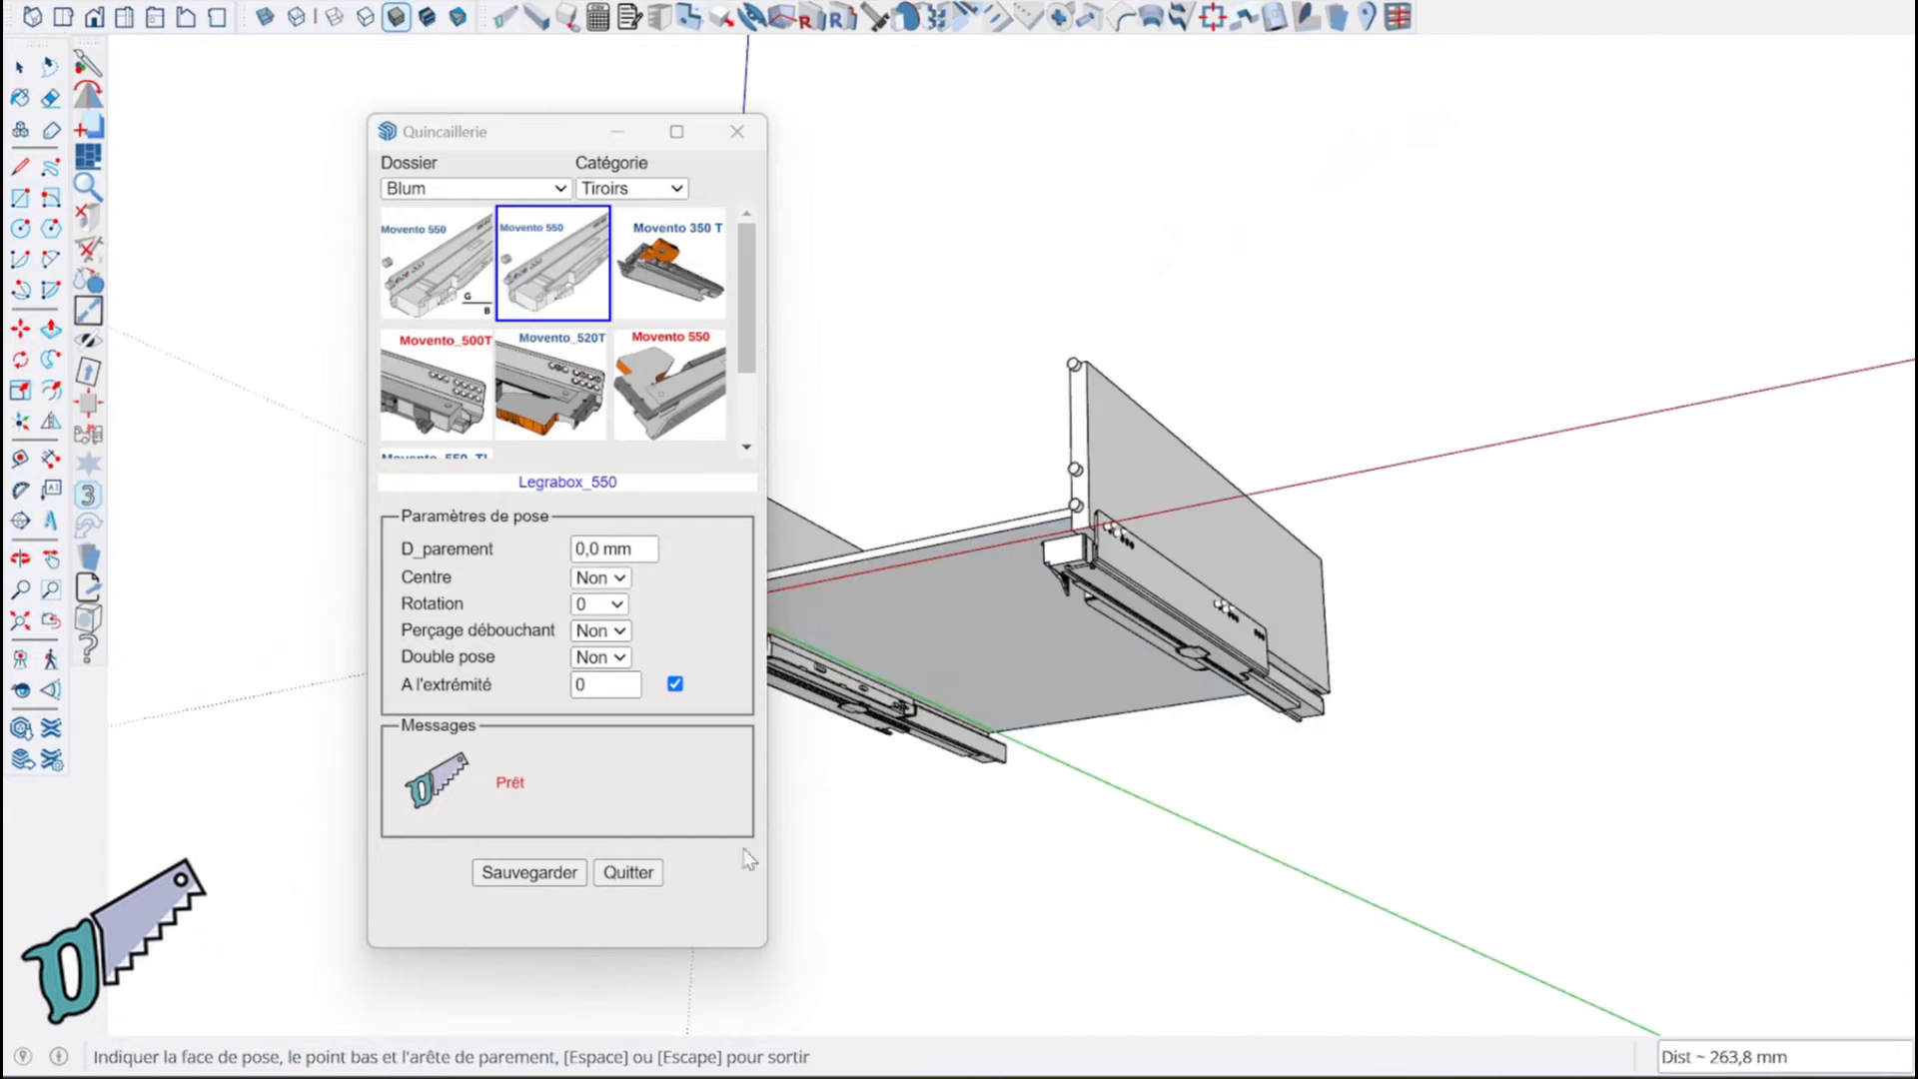
Close the Quincaillerie tool and examine the placed runners and their drilling cylinders on both sides of the drawer box
click(630, 872)
middle_drag(946, 432, 660, 863)
scroll(1018, 839, up, 5)
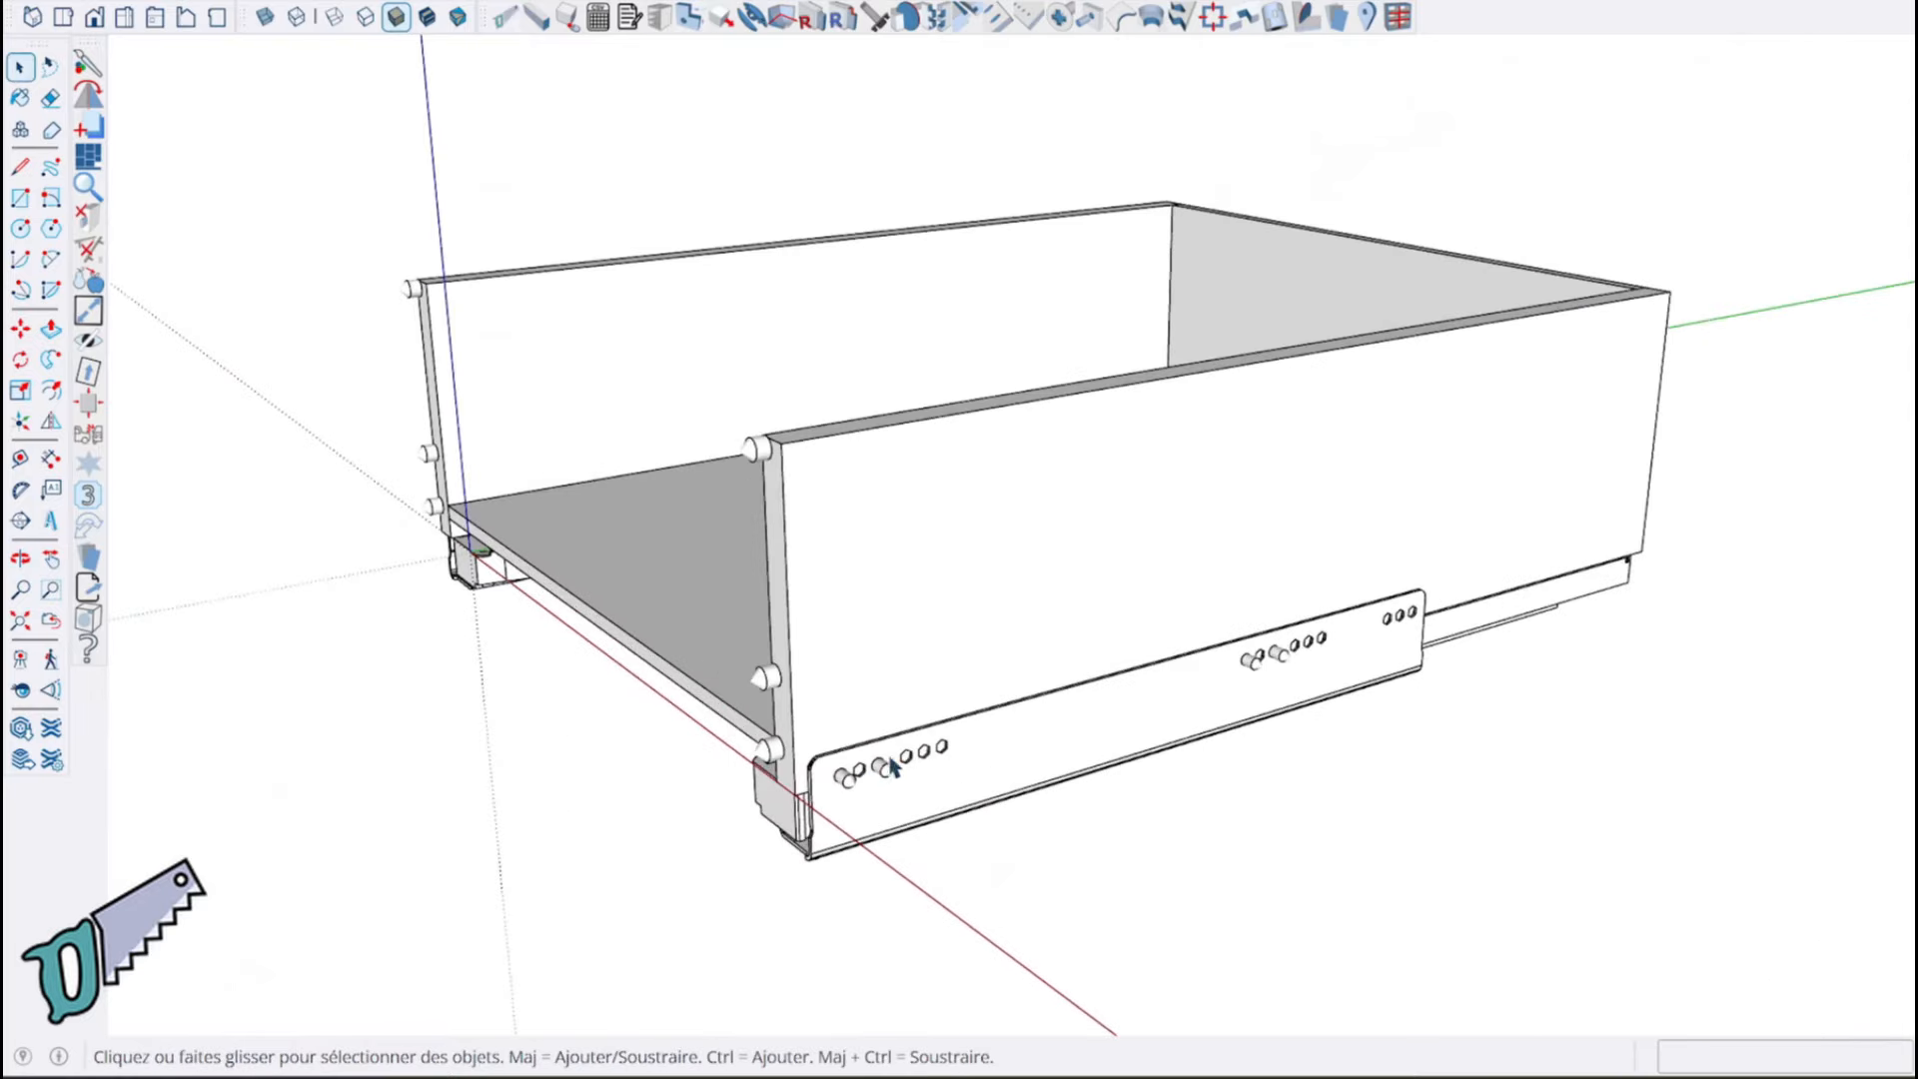
middle_drag(717, 631, 1699, 650)
scroll(1701, 340, up, 2)
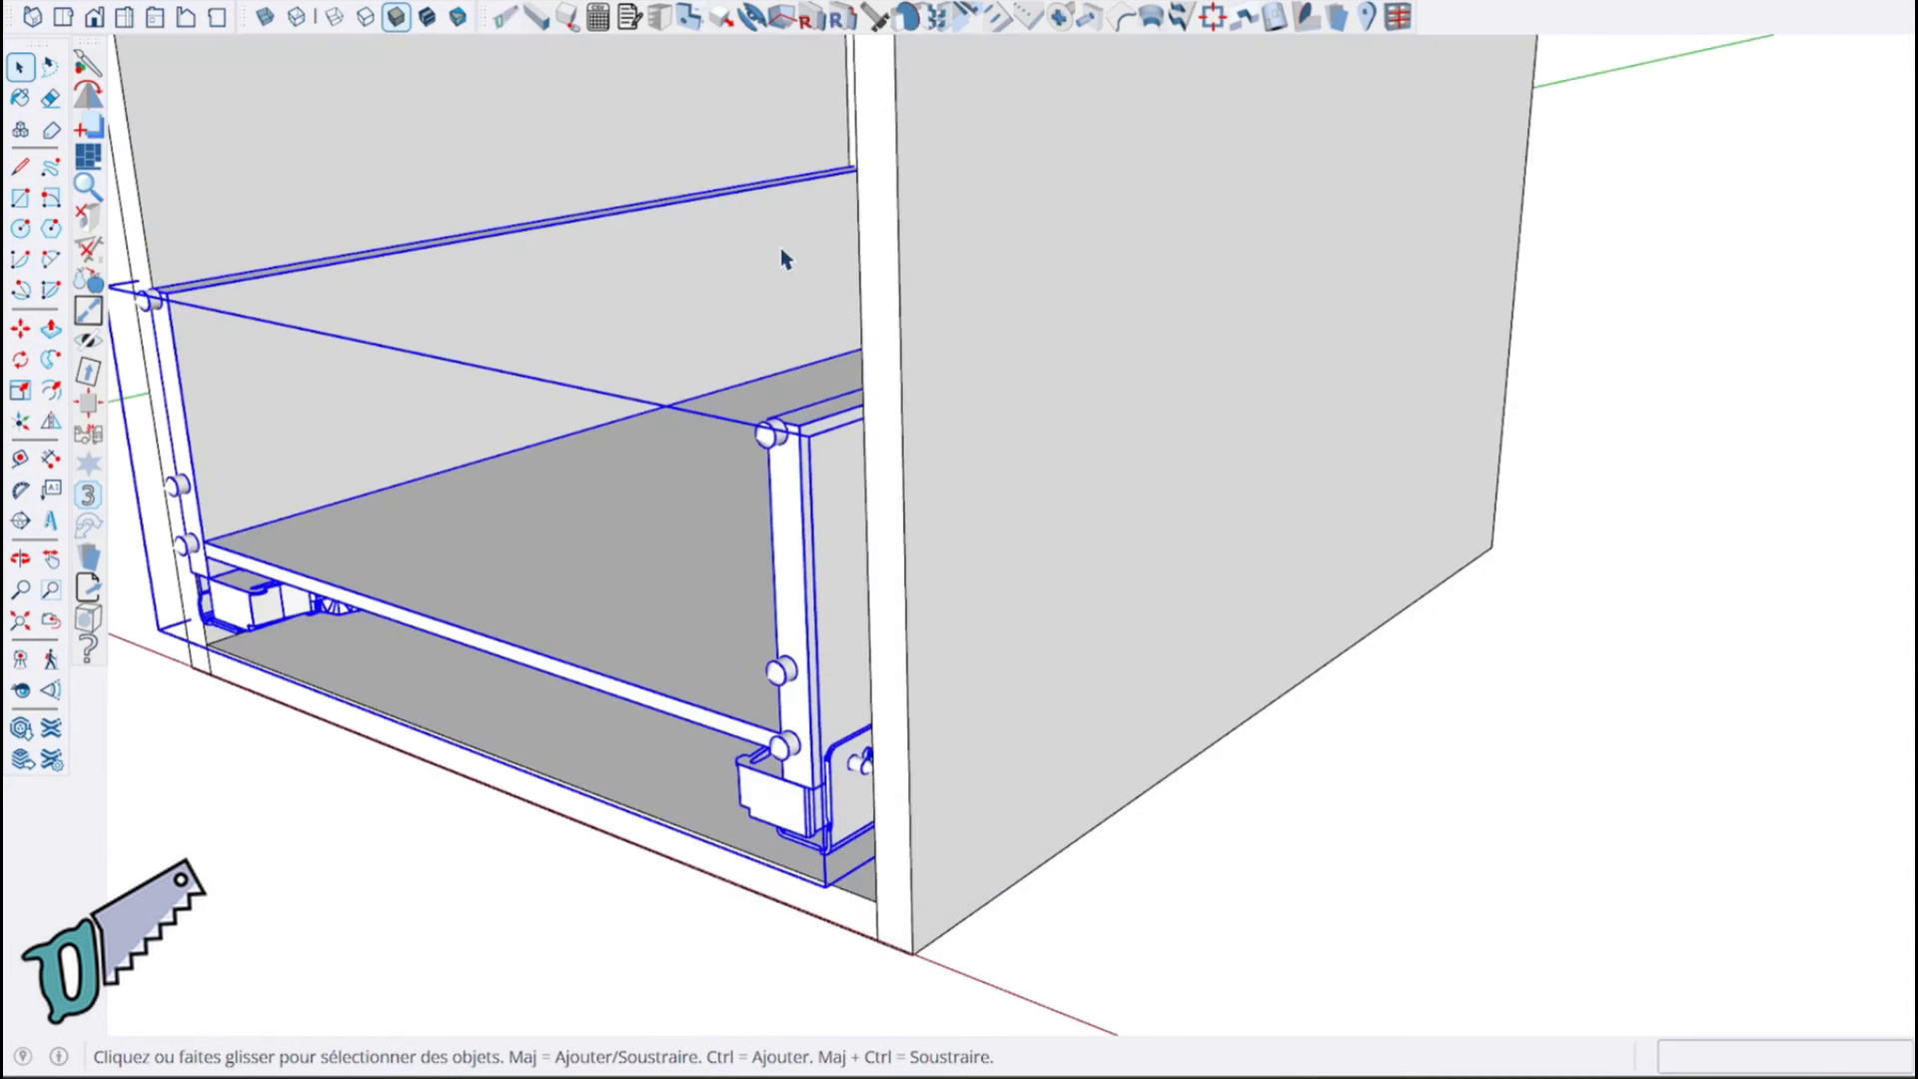
Stretch the selected drawer assembly from the runner's outer side to the inner face of the cabinet side panel
click(721, 20)
scroll(869, 819, up, 5)
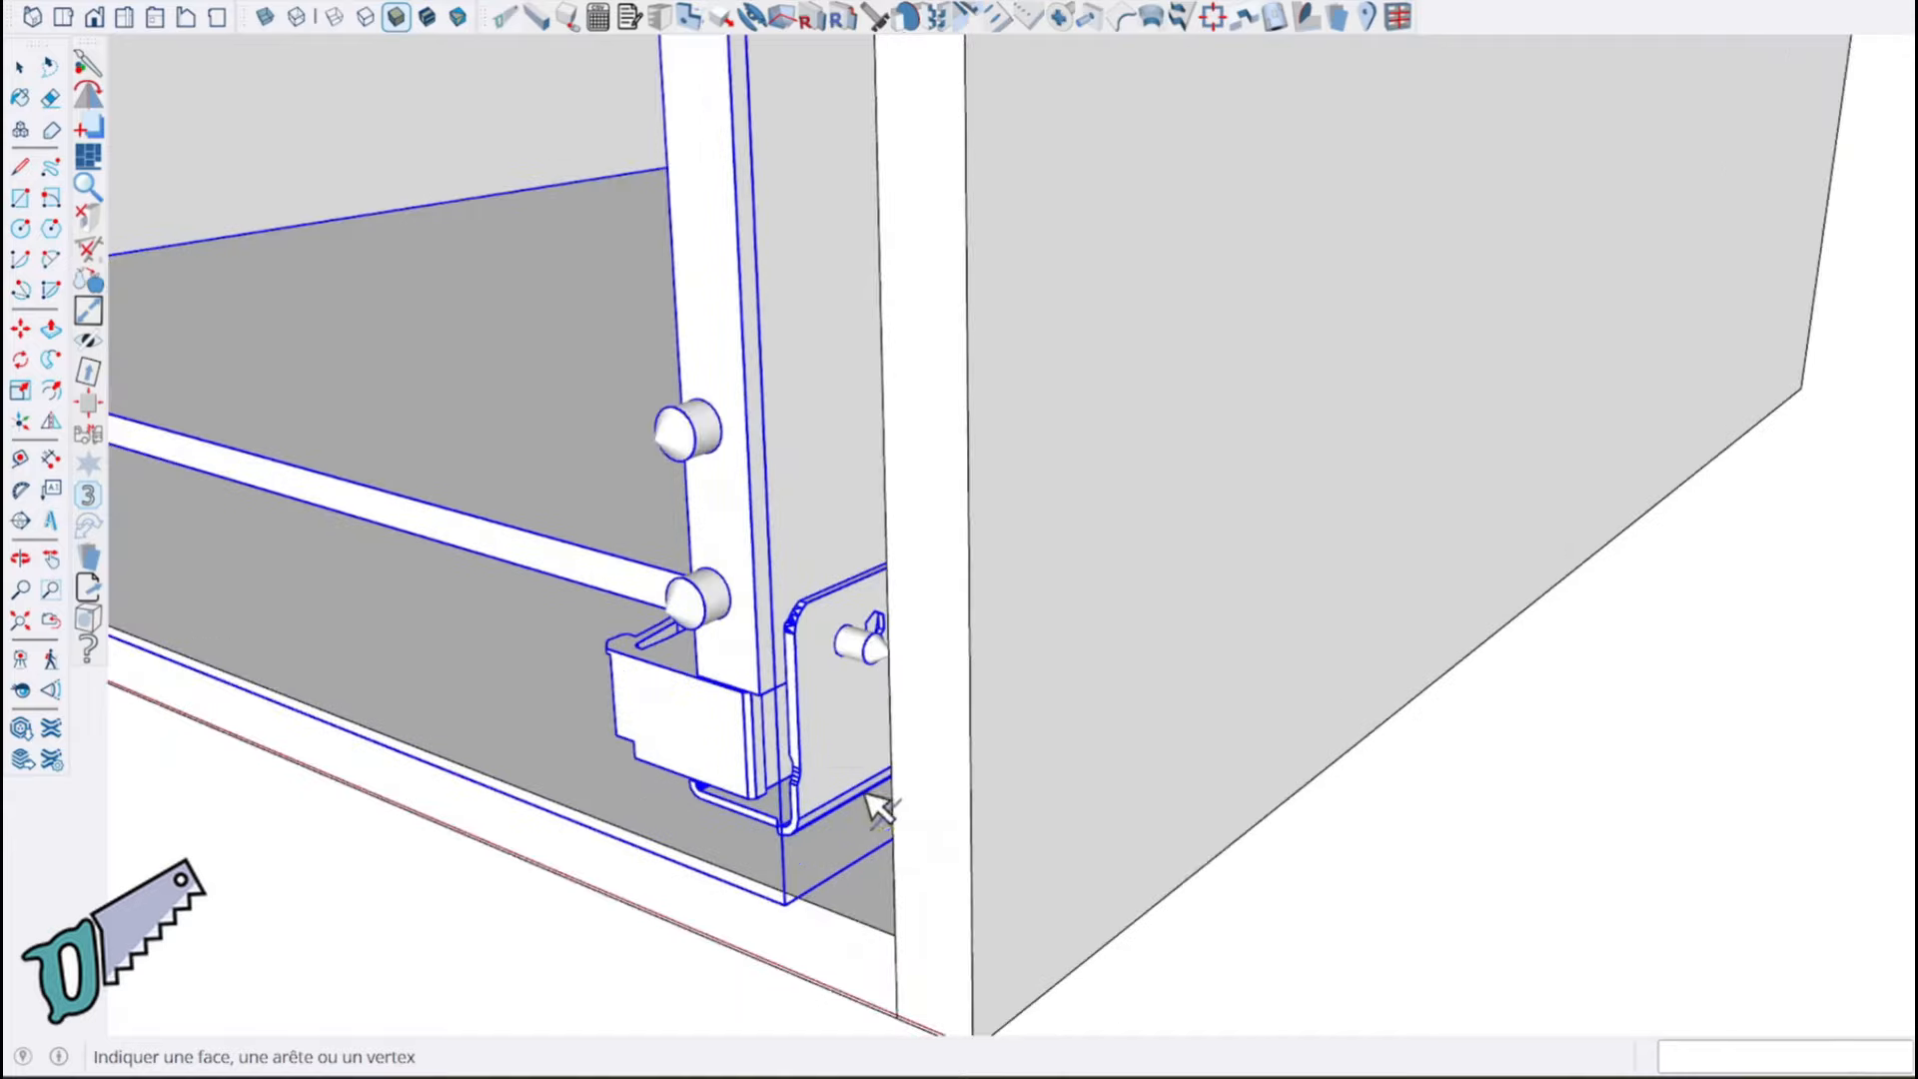
click(875, 829)
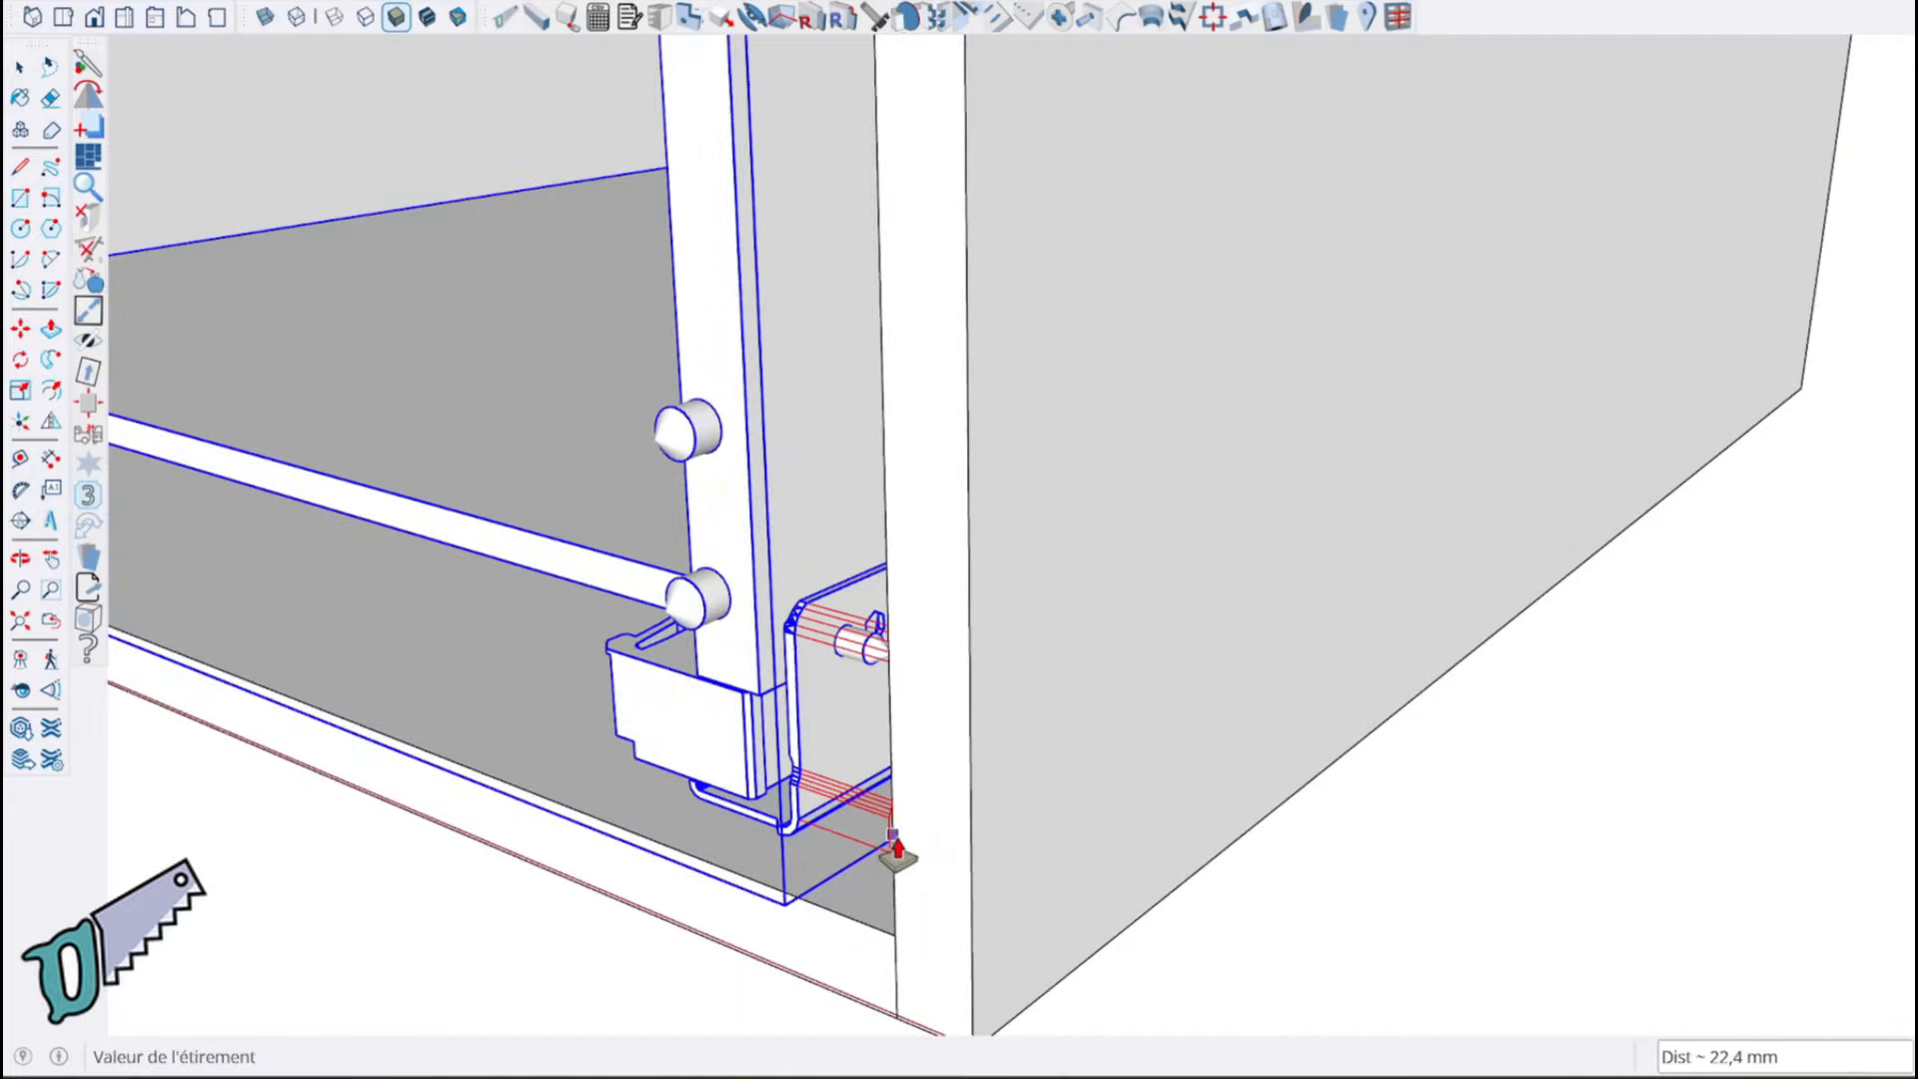
click(896, 849)
Align the base of the drawer's front drilling cylinders with the cabinet's front edge and move the drawer 1 mm forward
middle_drag(1241, 758, 557, 607)
scroll(625, 514, up, 3)
middle_drag(660, 499, 518, 584)
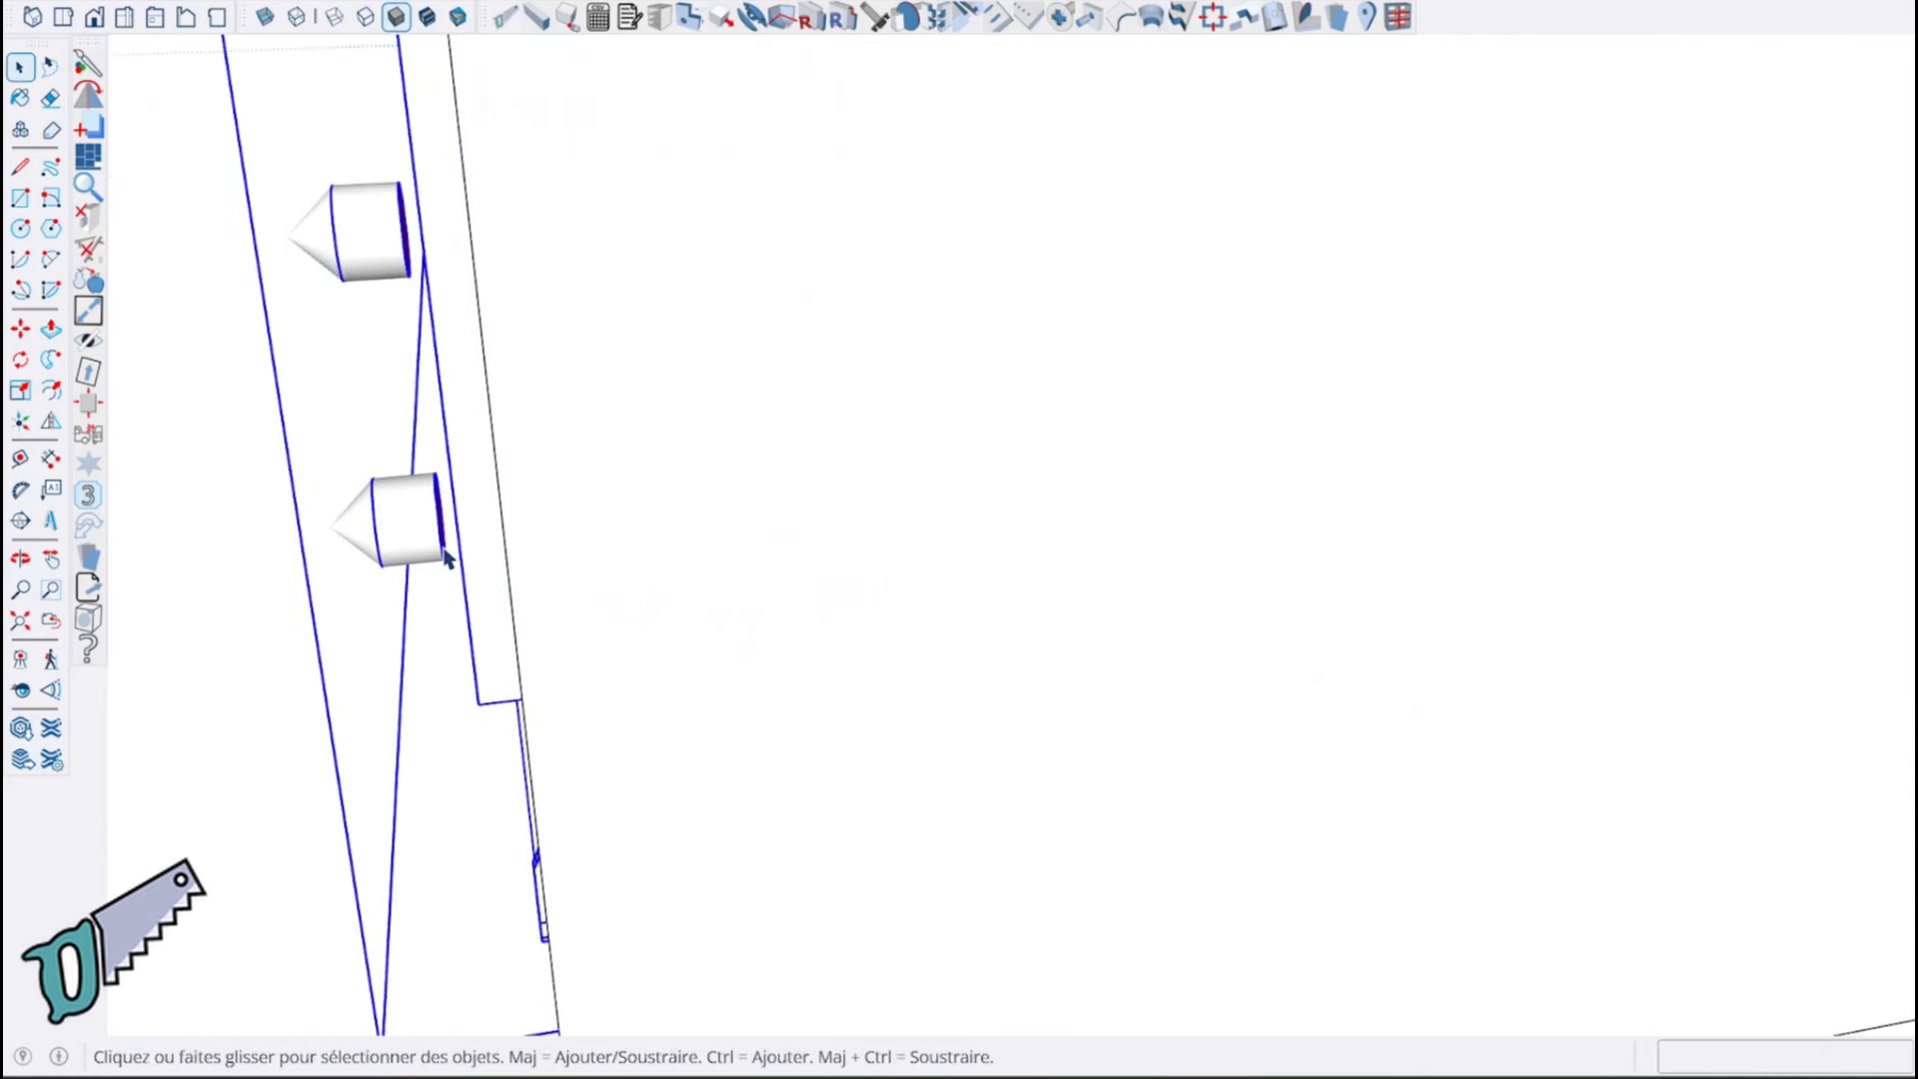
key(m)
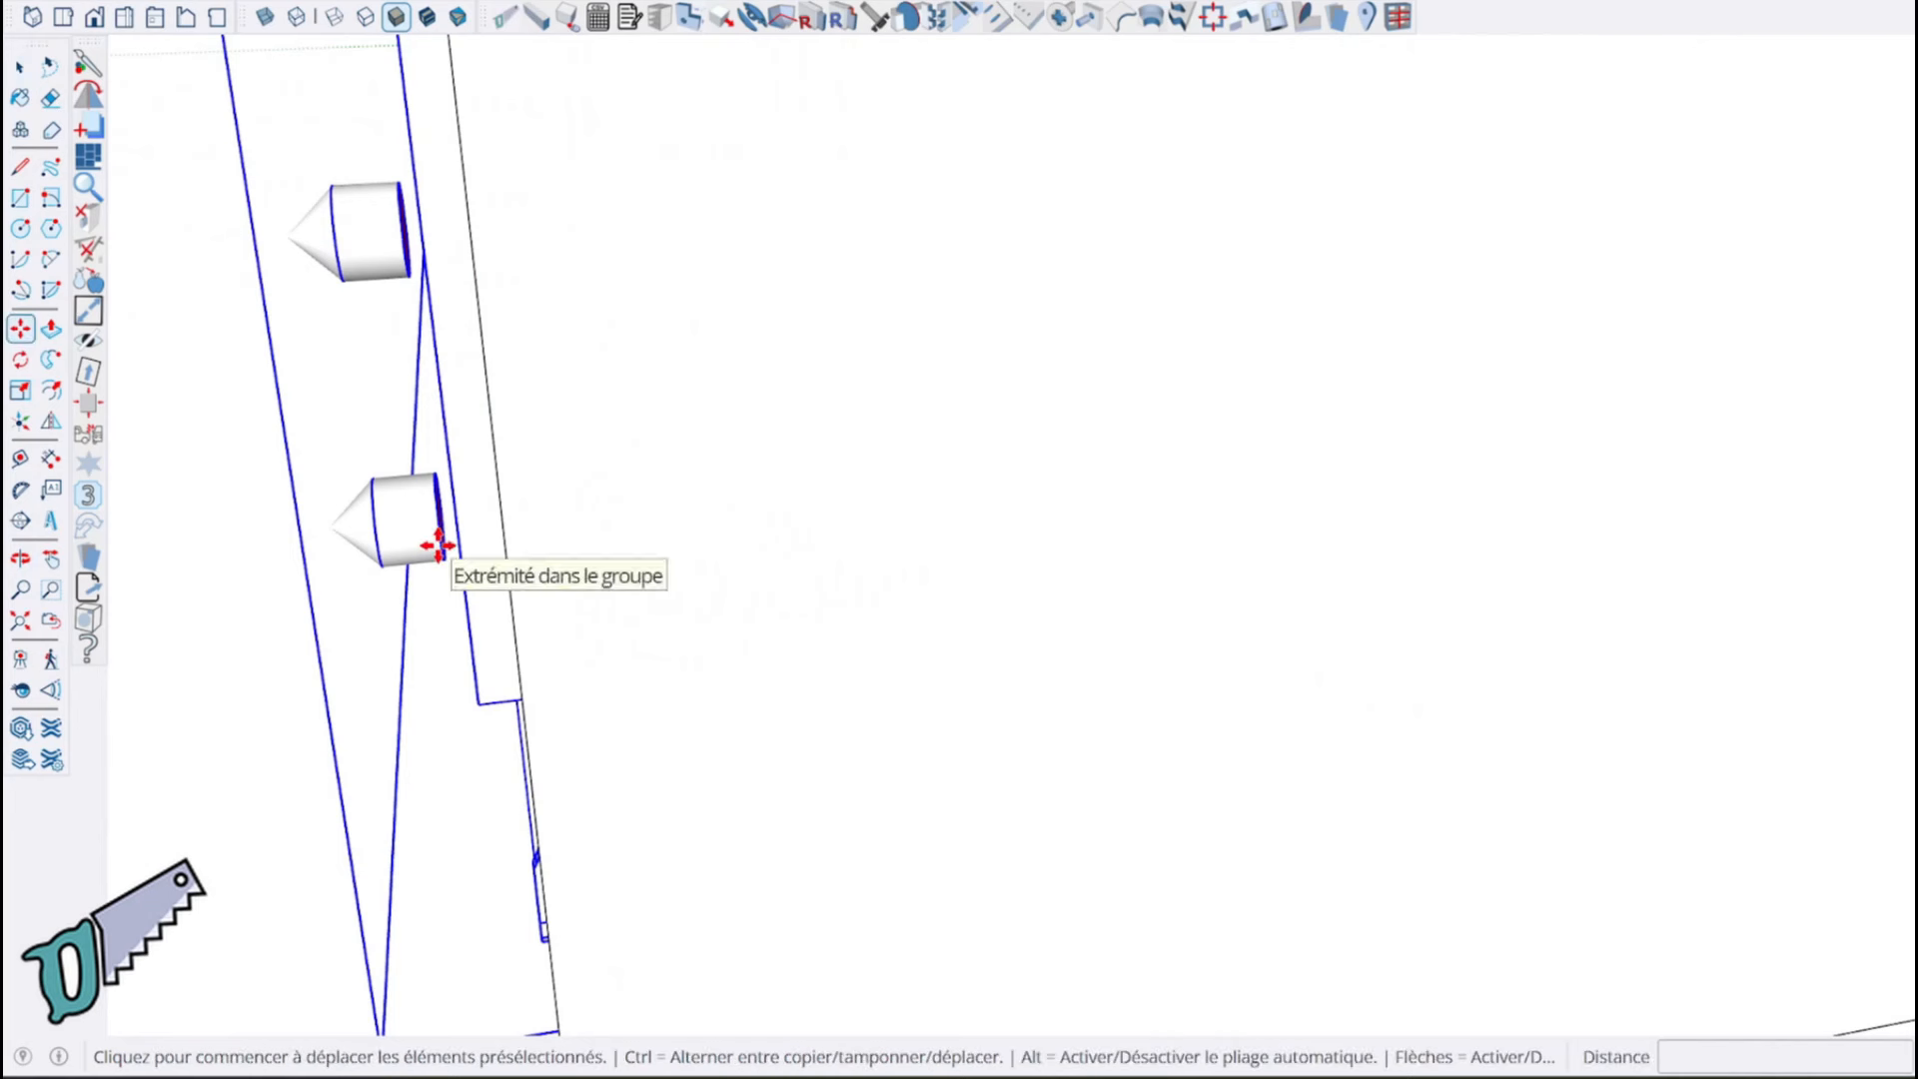
click(441, 544)
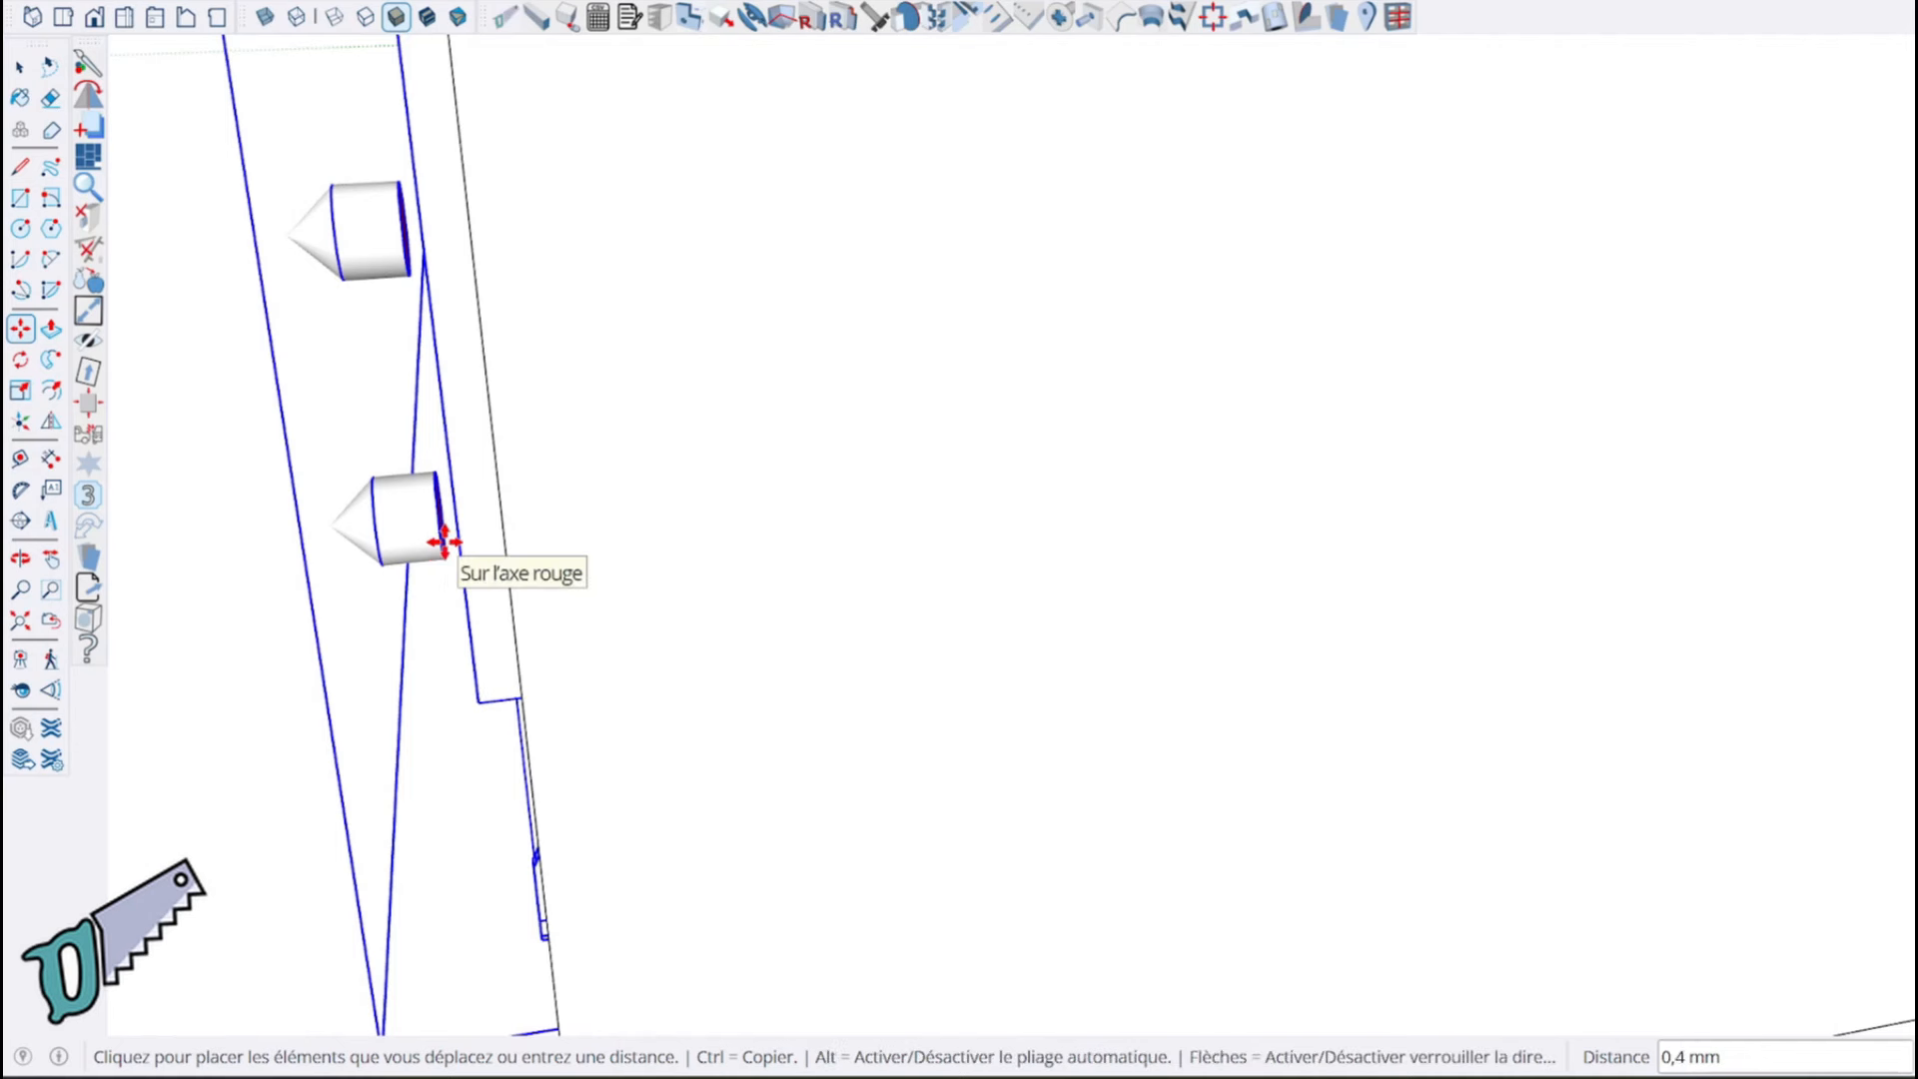
click(509, 600)
click(477, 522)
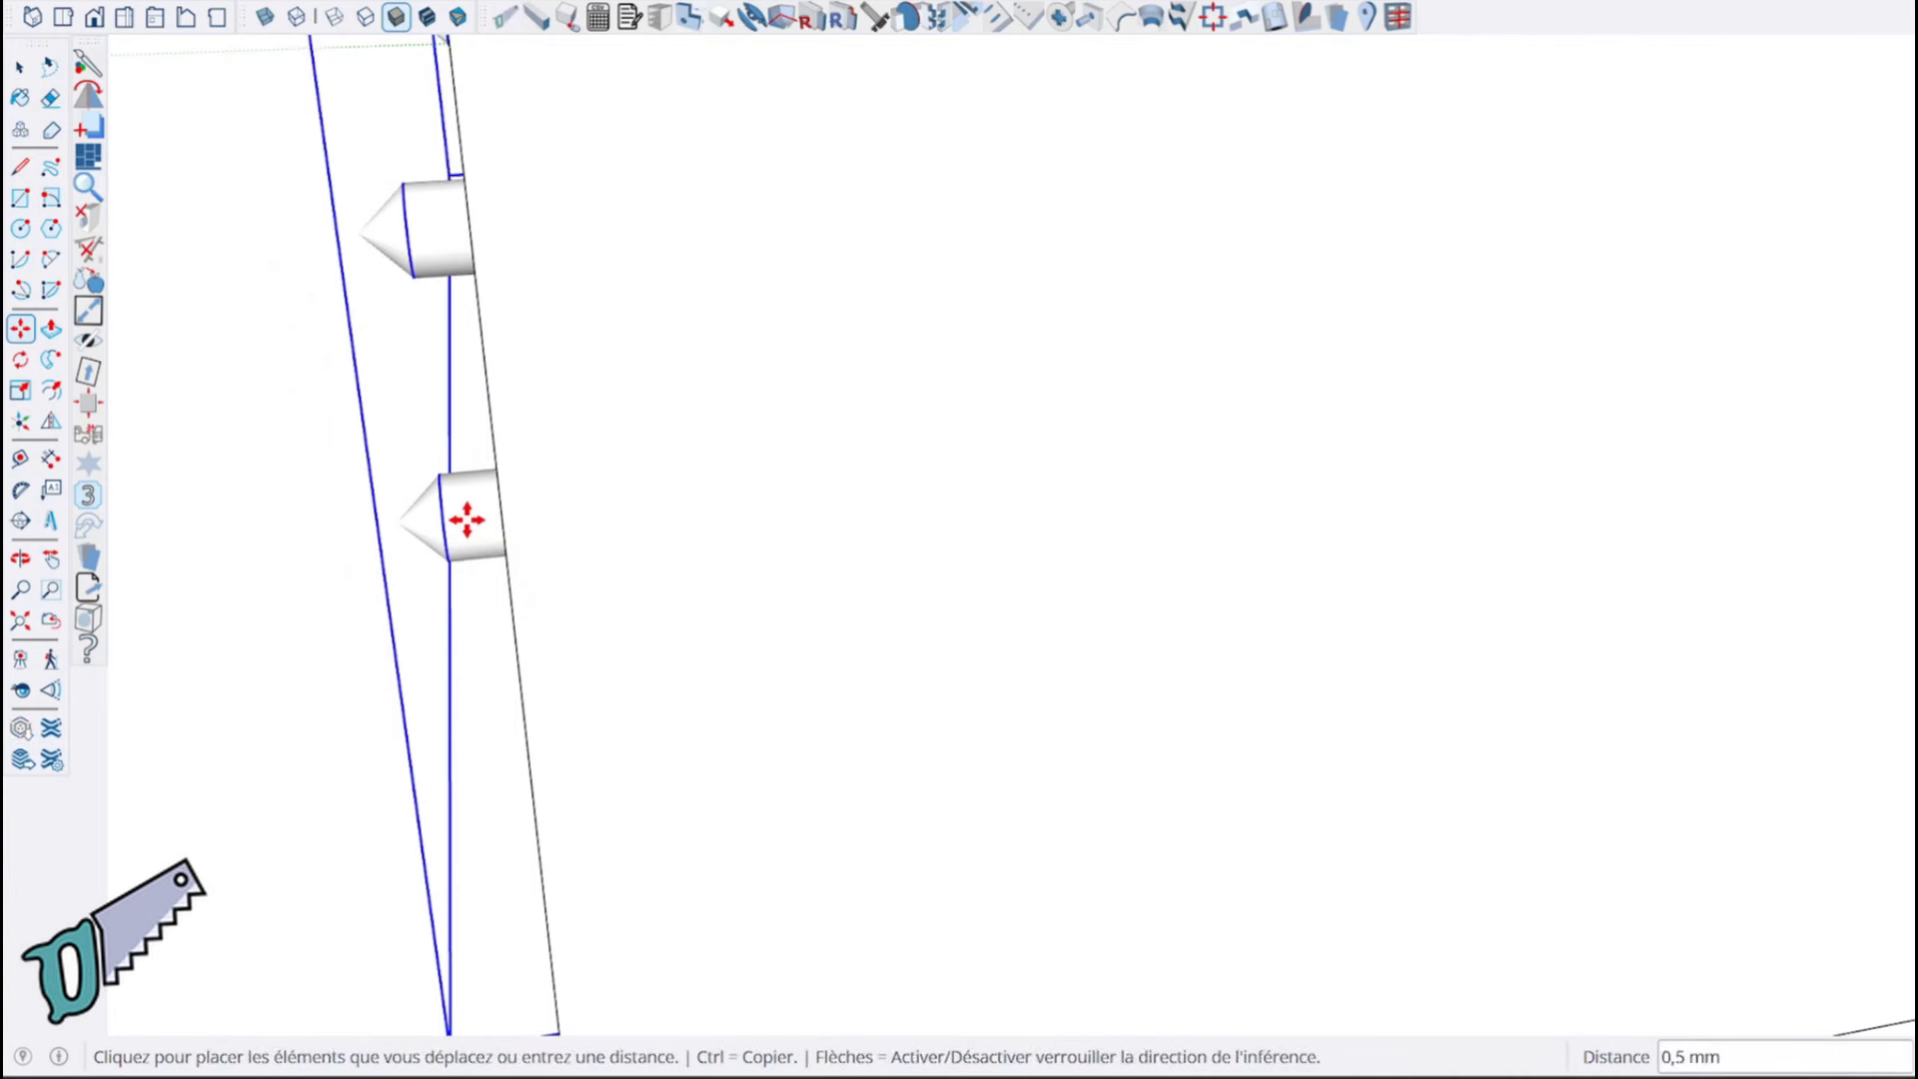
text(1)
key(Return)
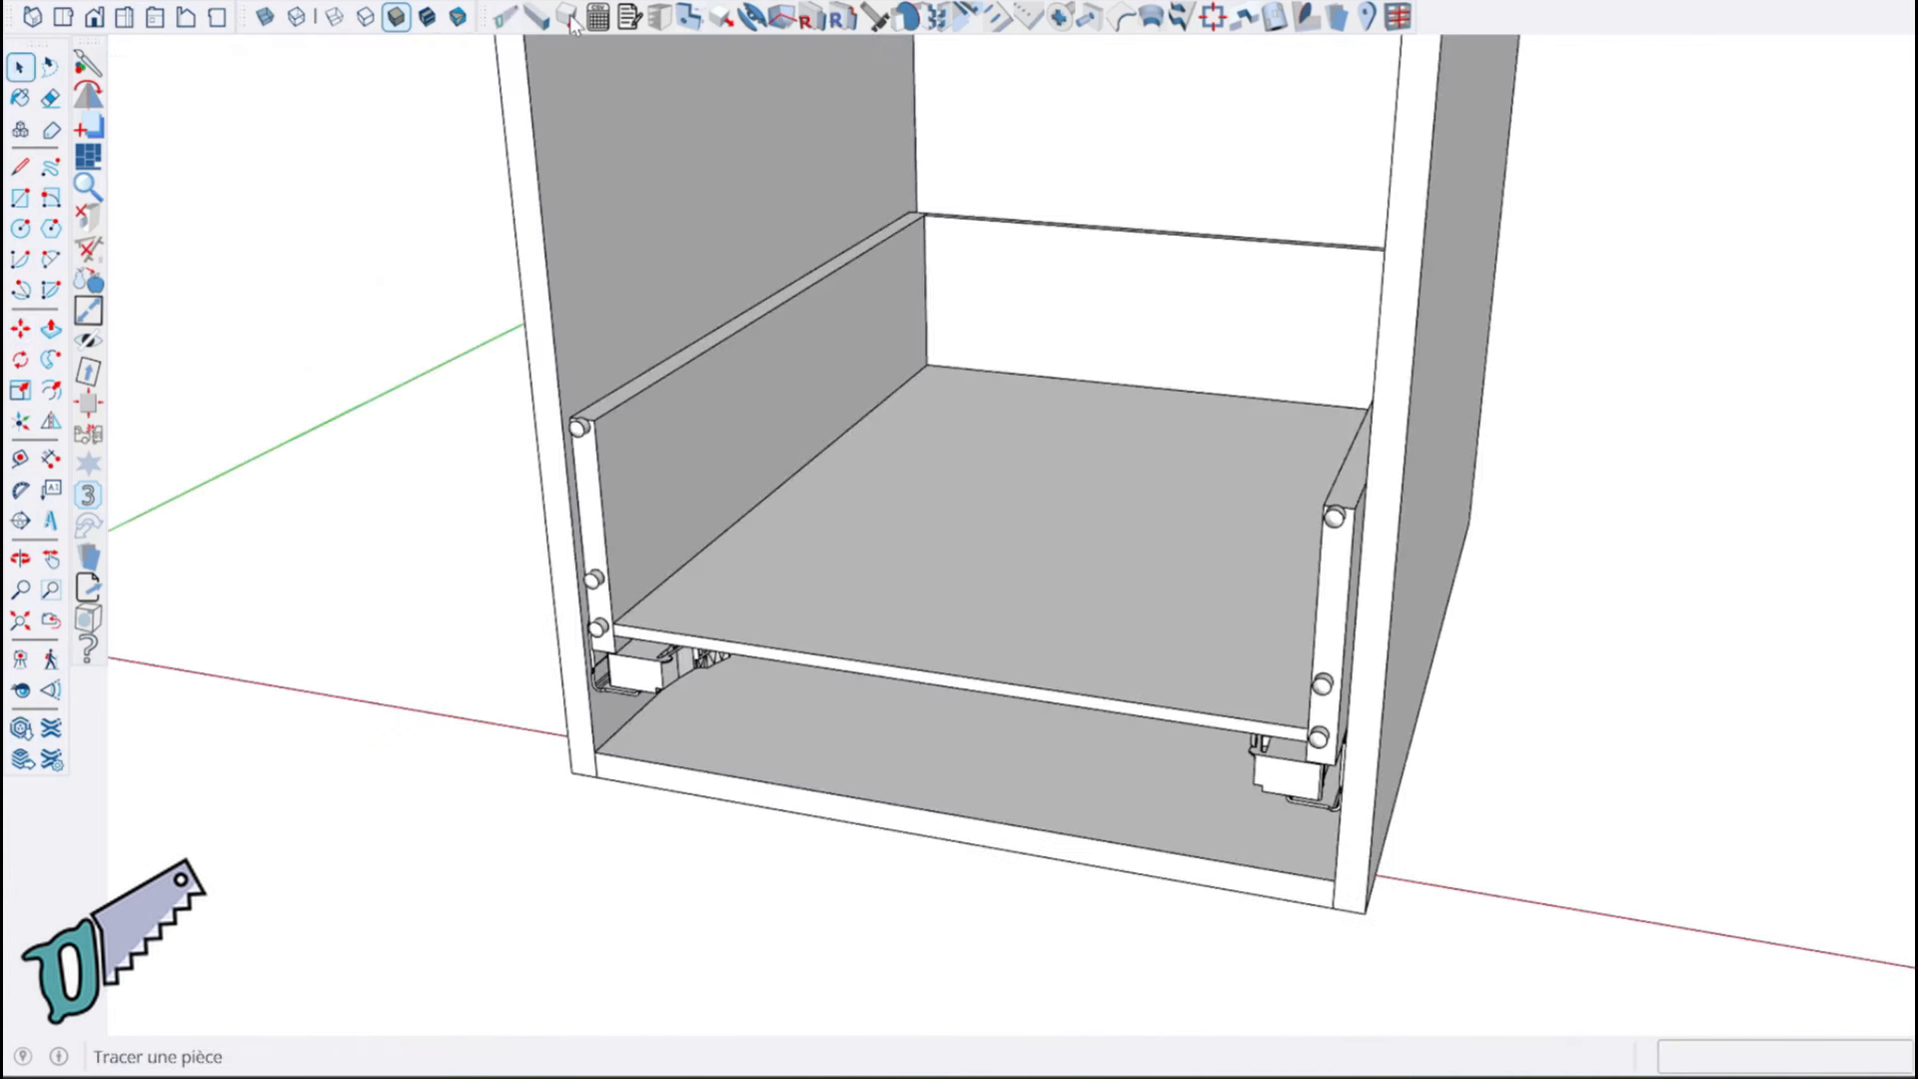
Draw a 19 mm part named Facade in Hetre - Massif, 500 mm by about 283 mm, across the cabinet's lower front
click(566, 17)
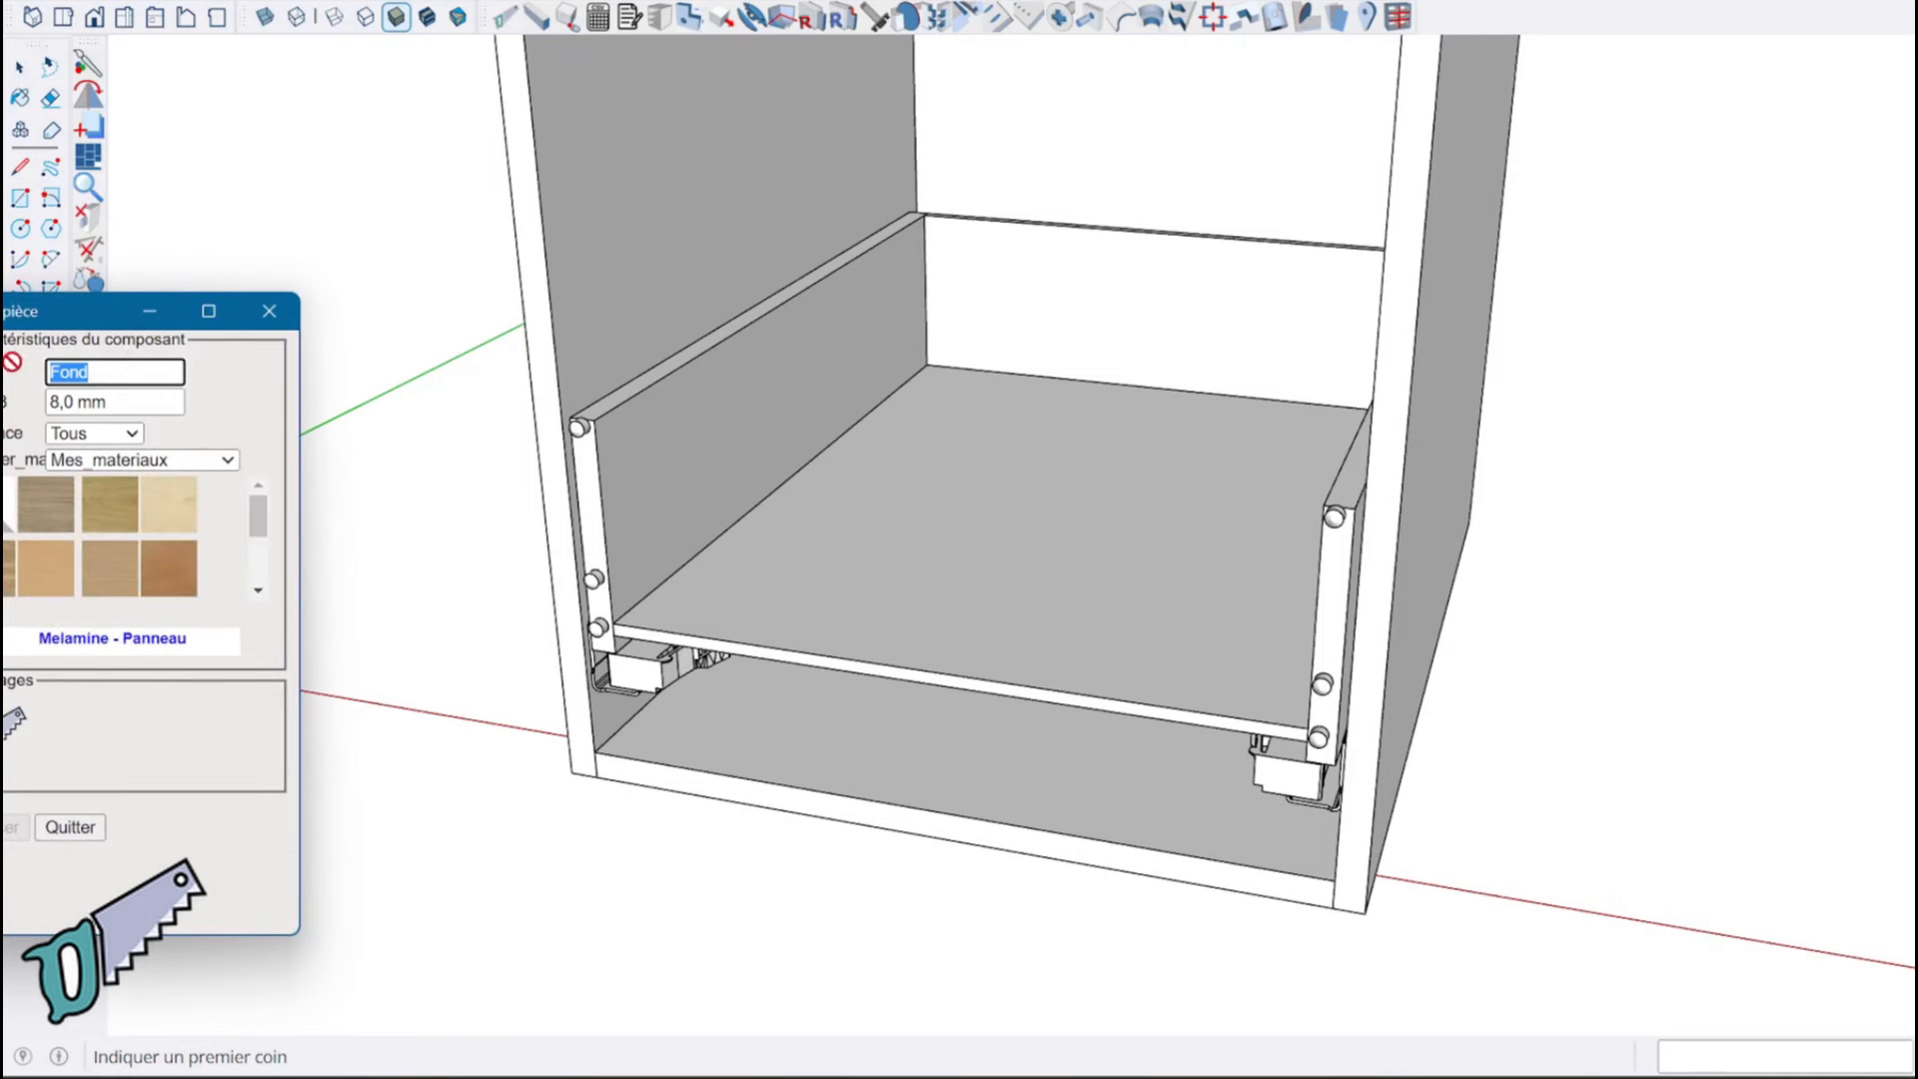
text(F)
key(Tab)
text(19)
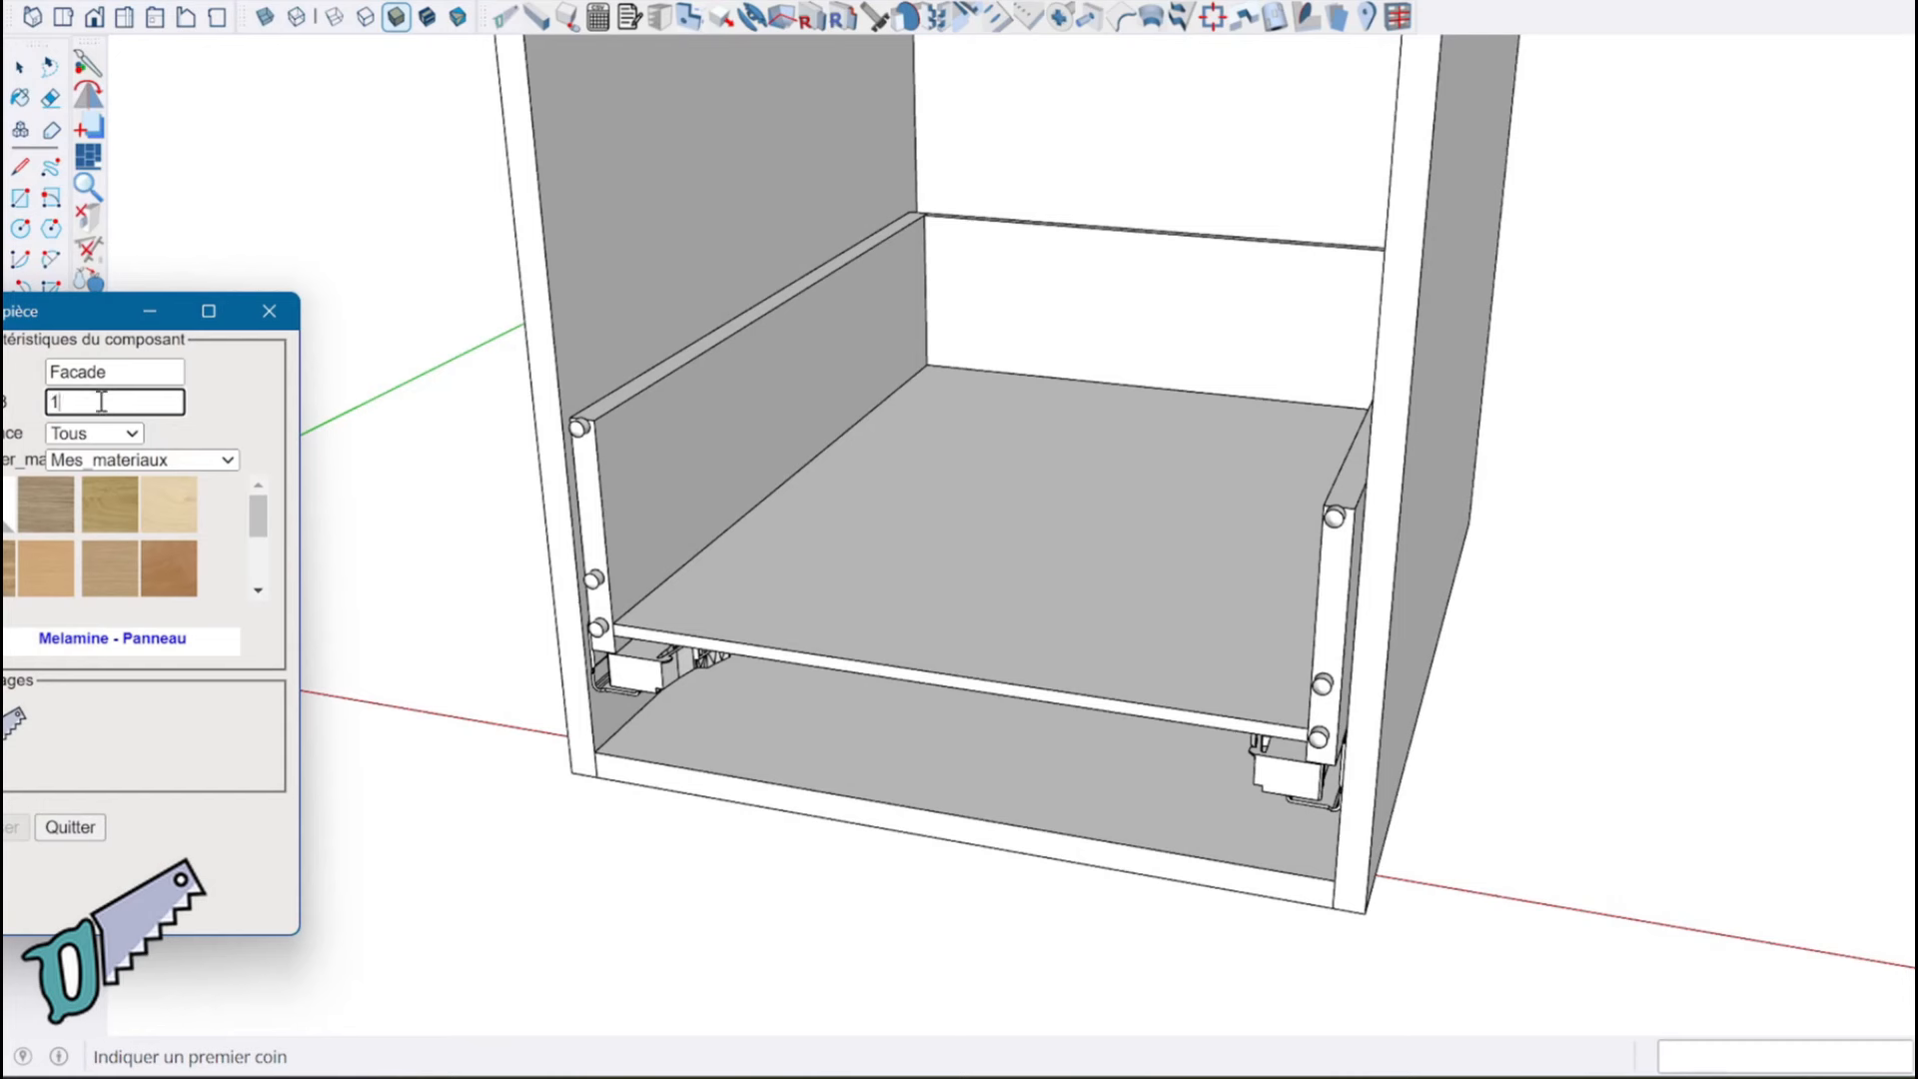
click(153, 569)
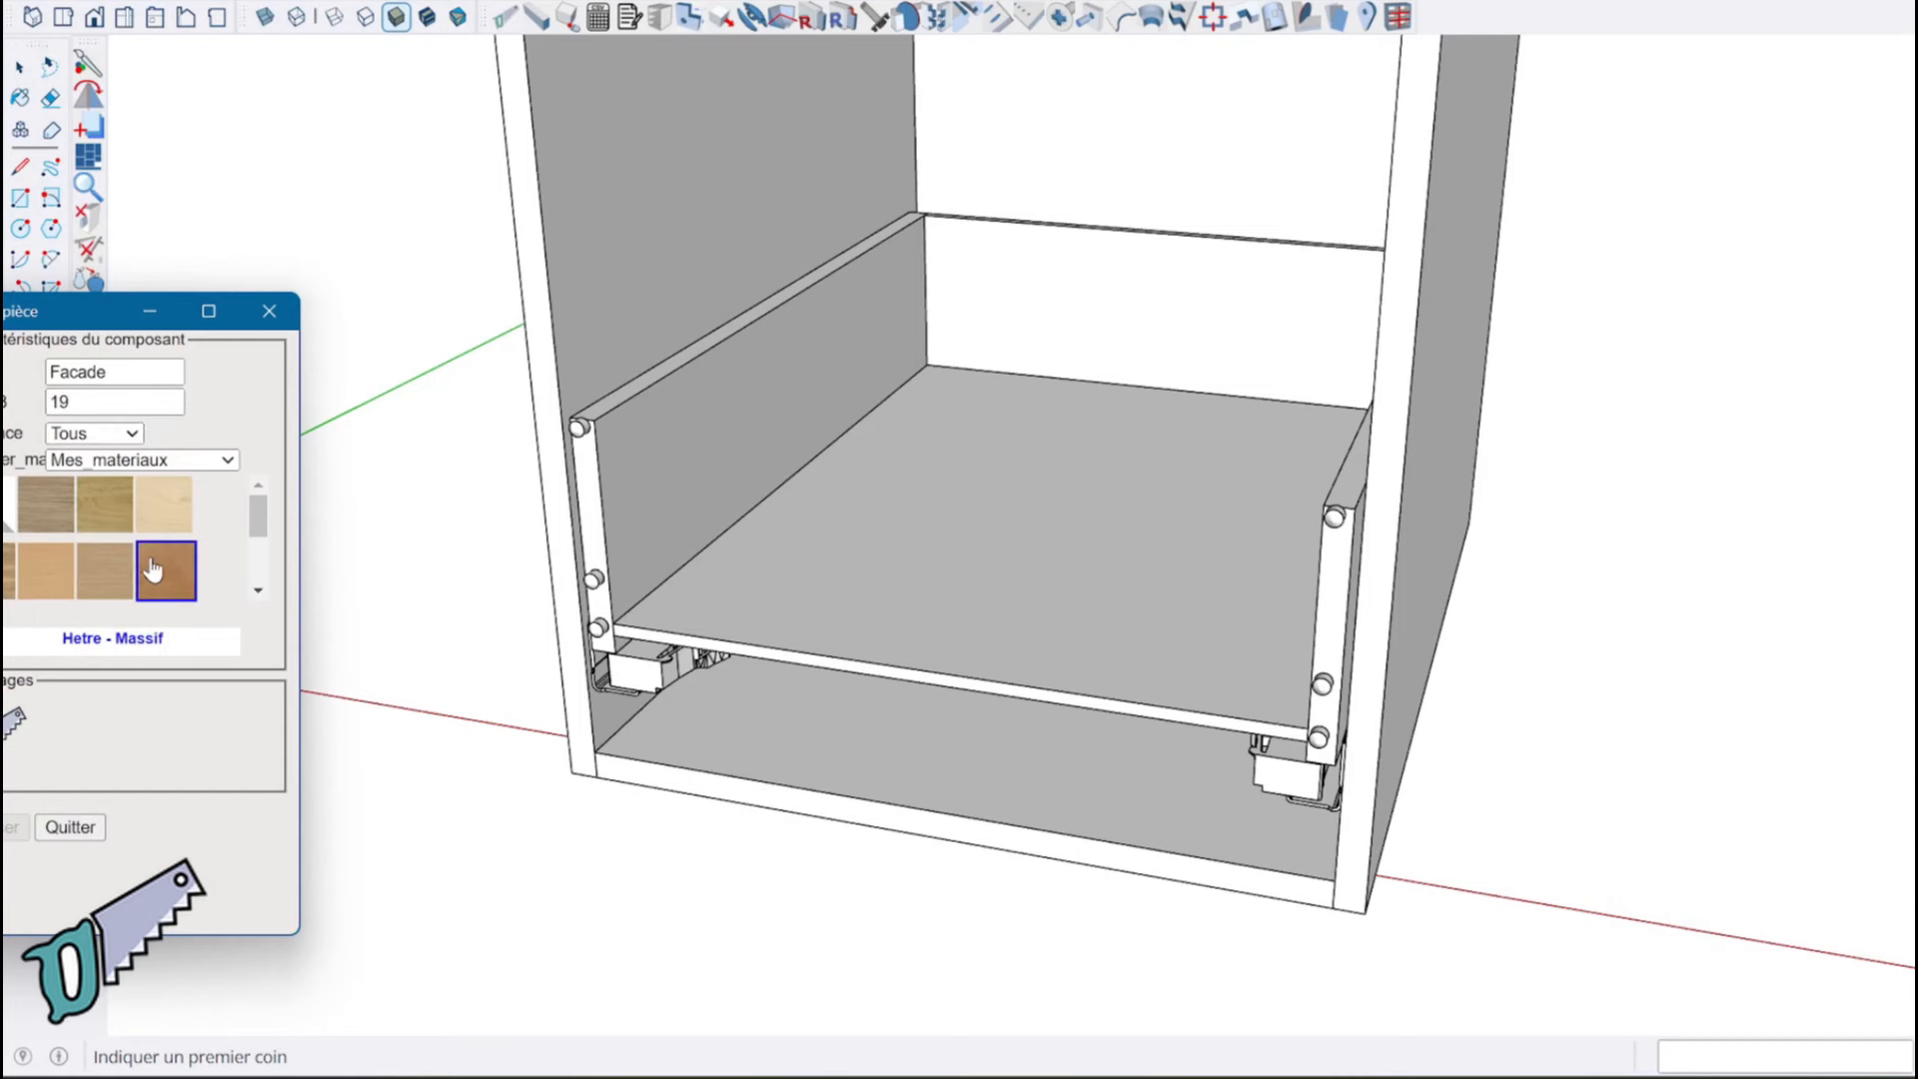
click(572, 770)
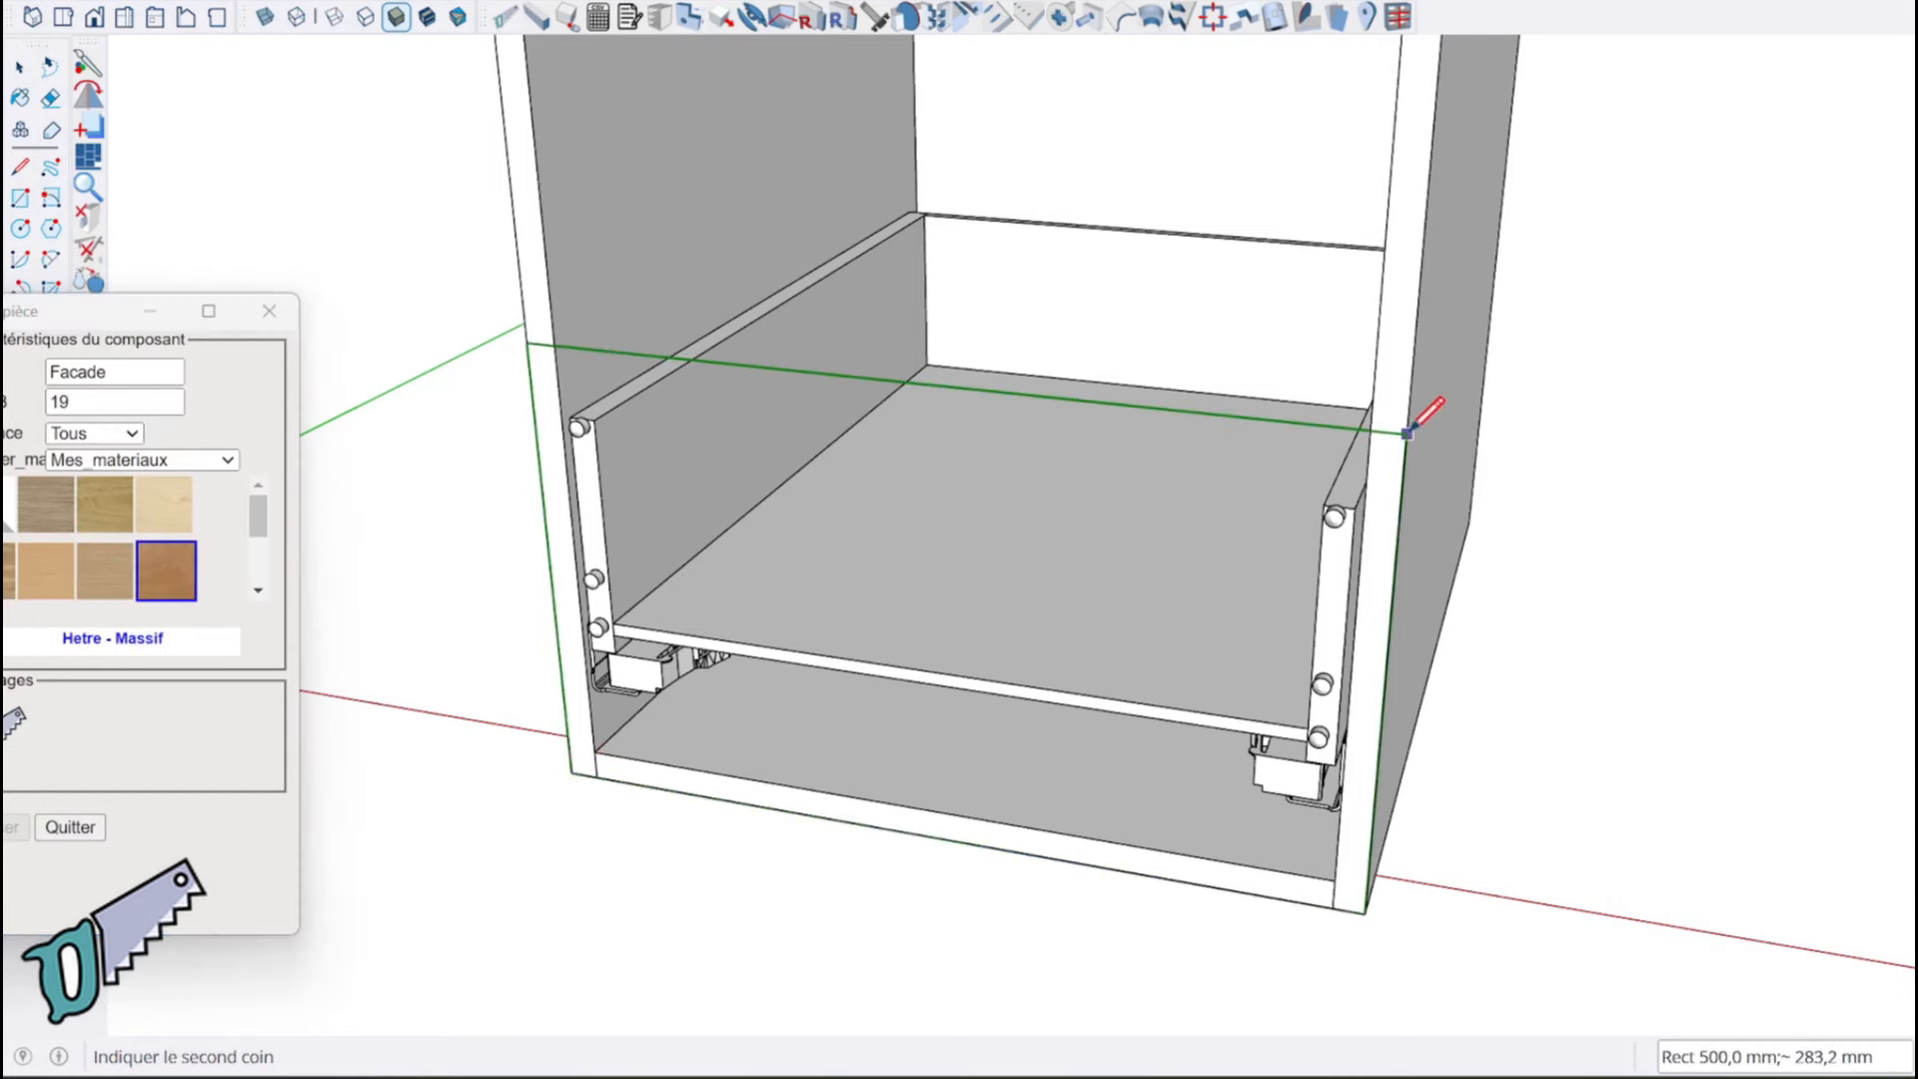
click(1399, 431)
click(56, 831)
Move the drawer front 1 mm forward, away from the cabinet's front edges
middle_drag(1155, 800, 843, 733)
click(844, 732)
key(m)
click(843, 719)
click(803, 719)
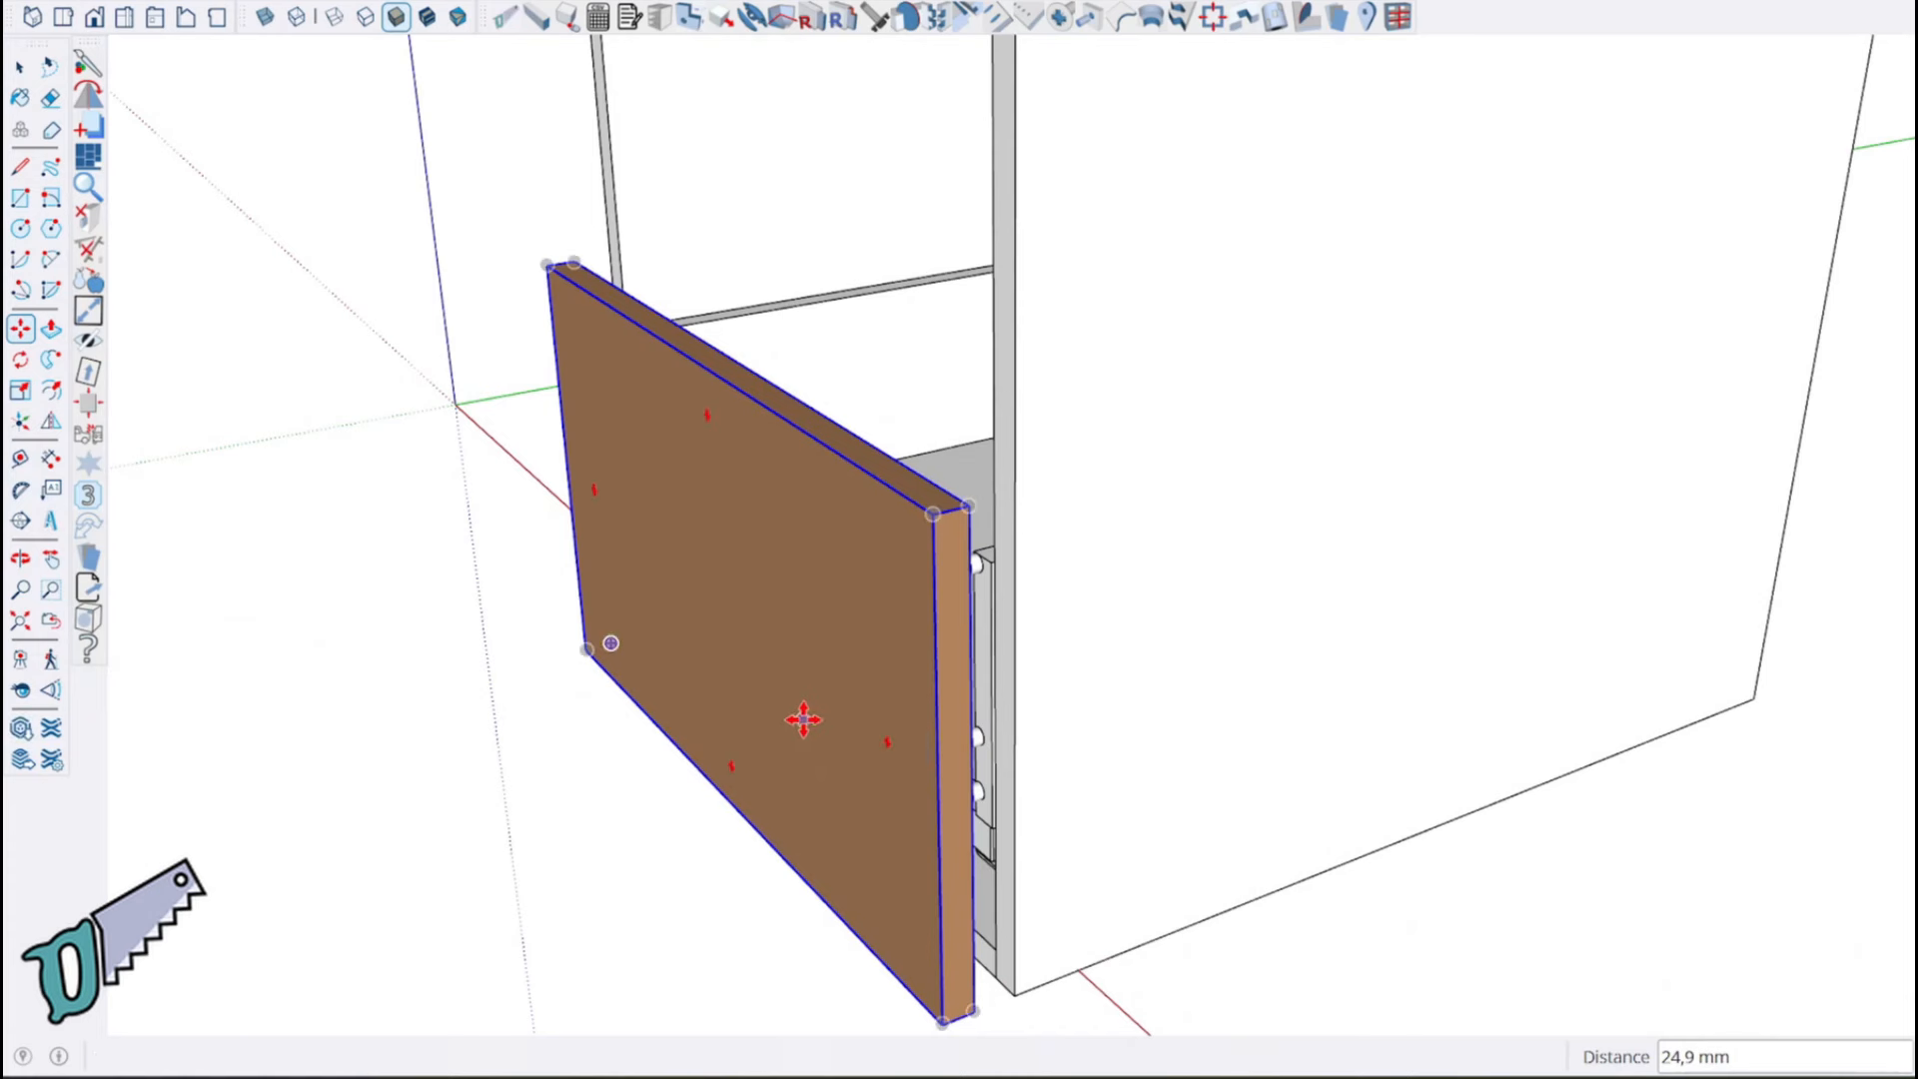
text(1)
key(Return)
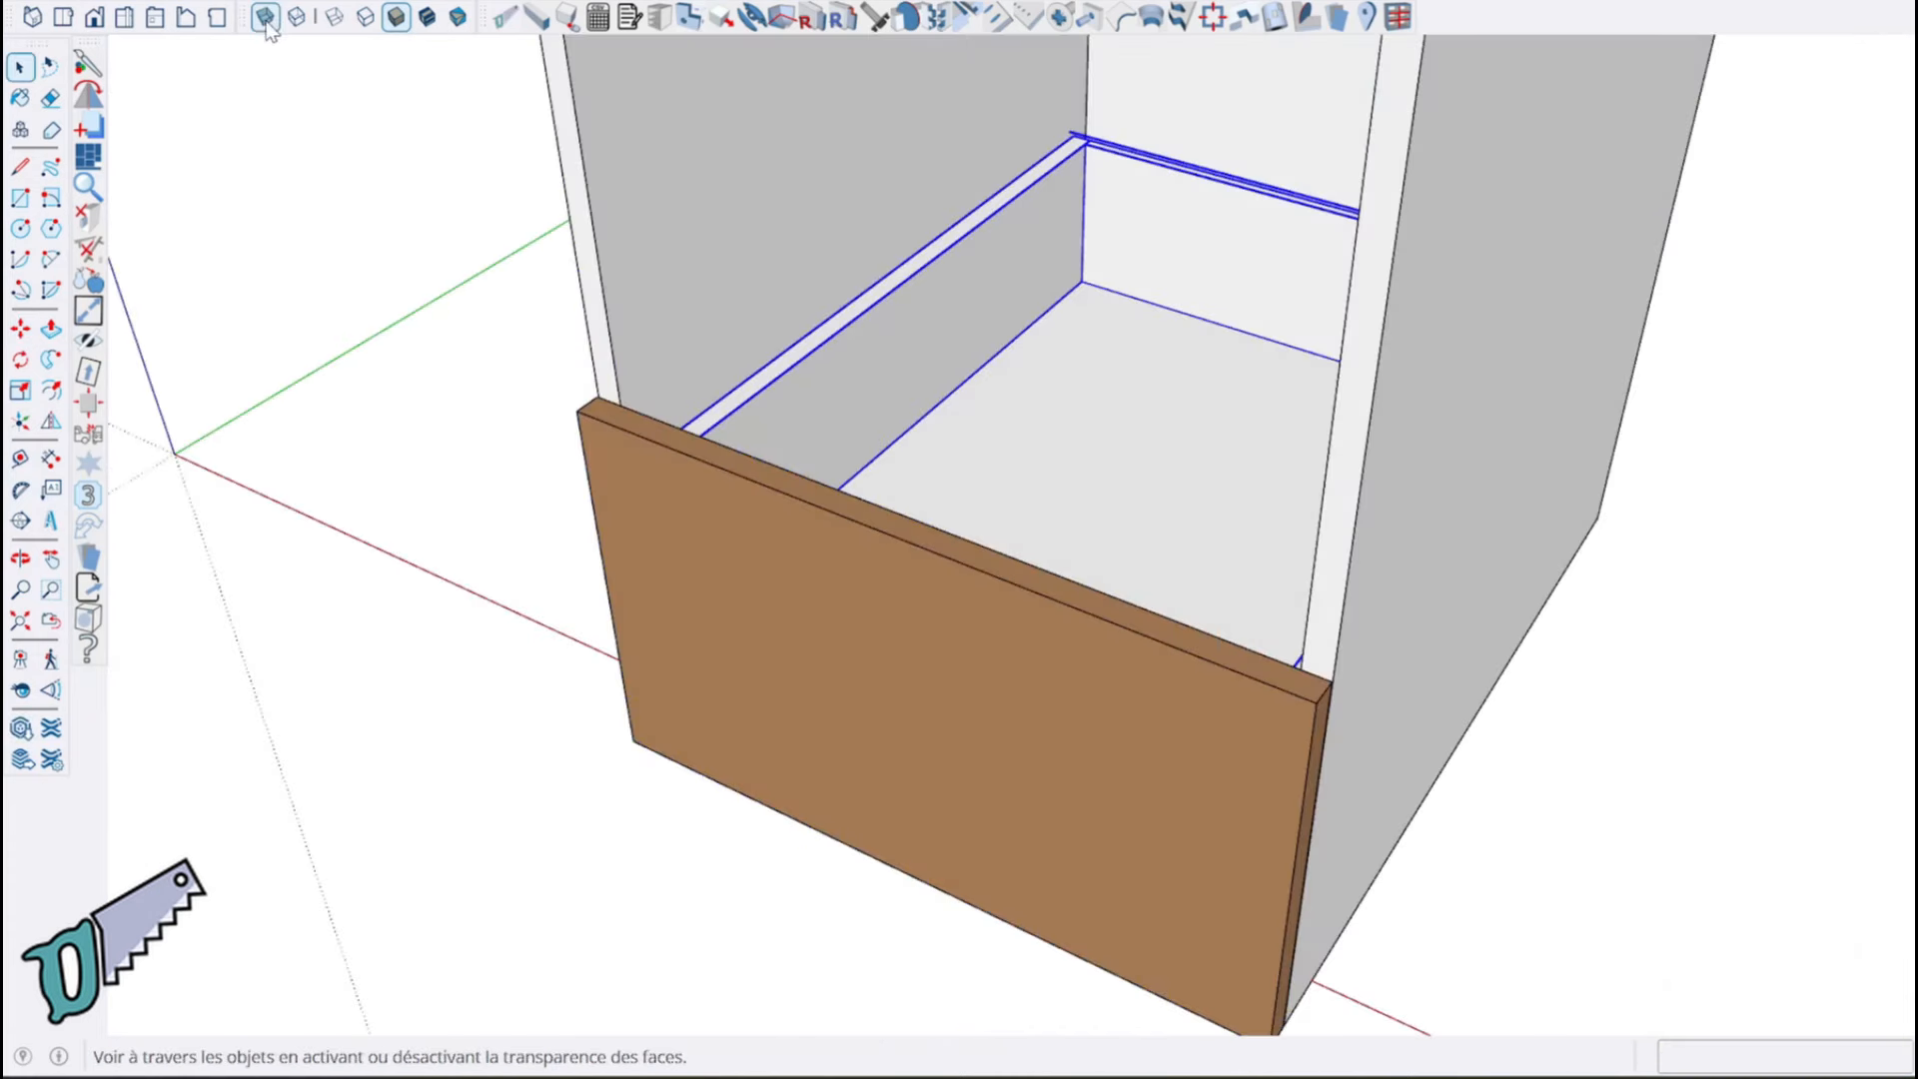
Make the faces transparent and apply the selected drawer's runner drillings to the drawer front and the cabinet panels
click(264, 18)
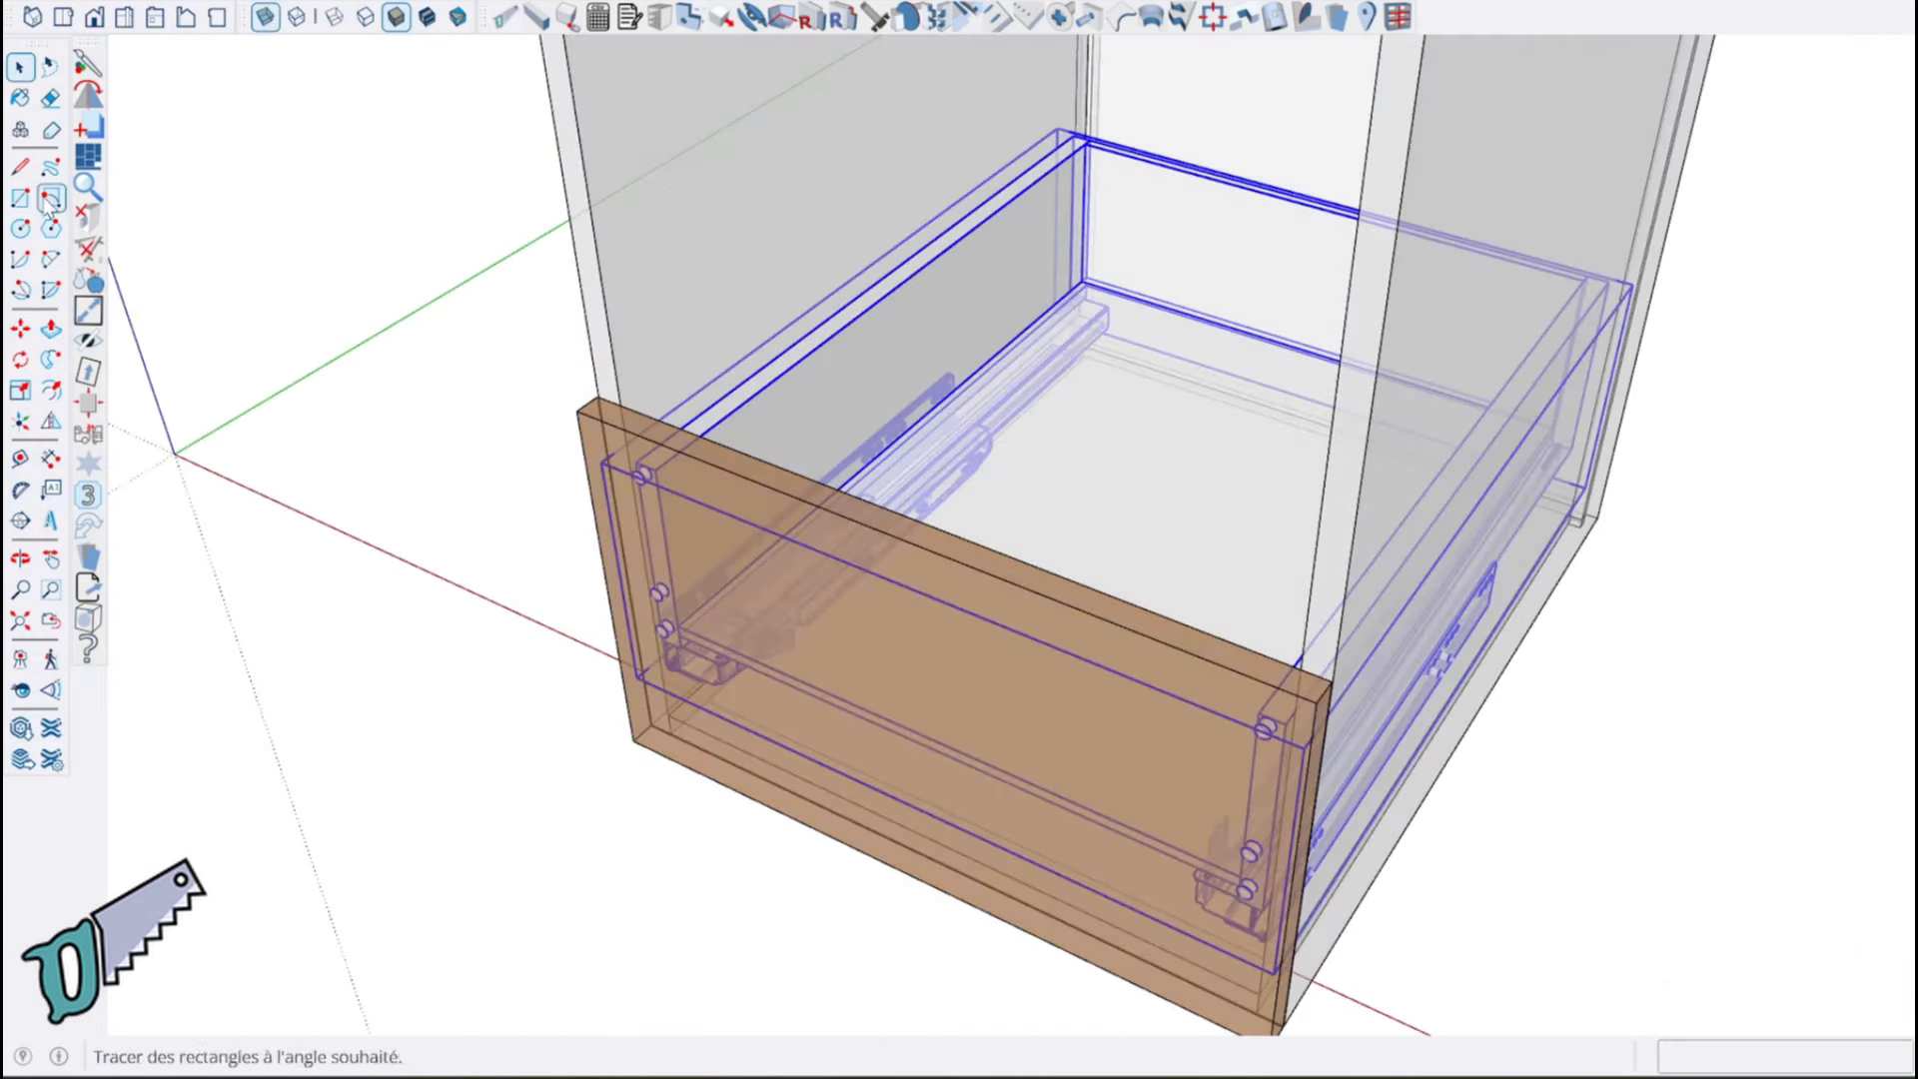
click(85, 249)
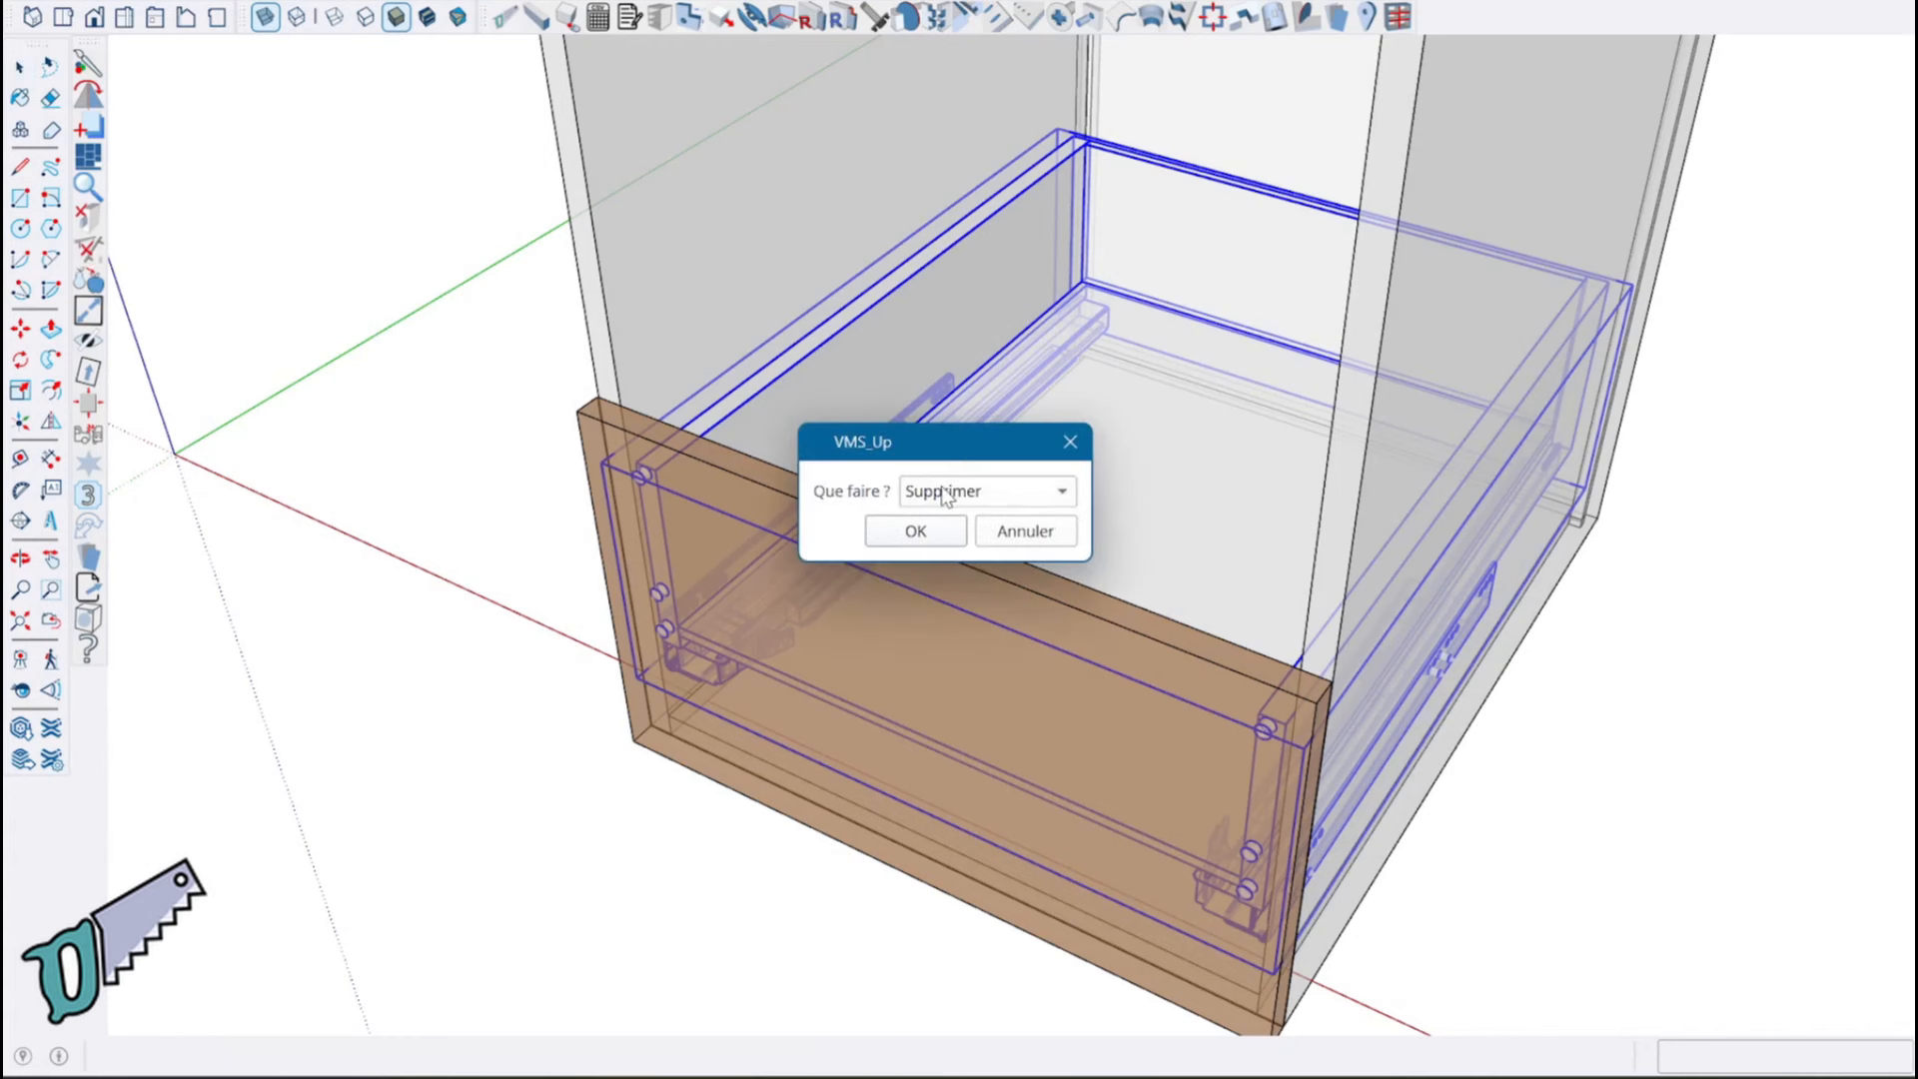
click(944, 494)
click(955, 650)
click(933, 536)
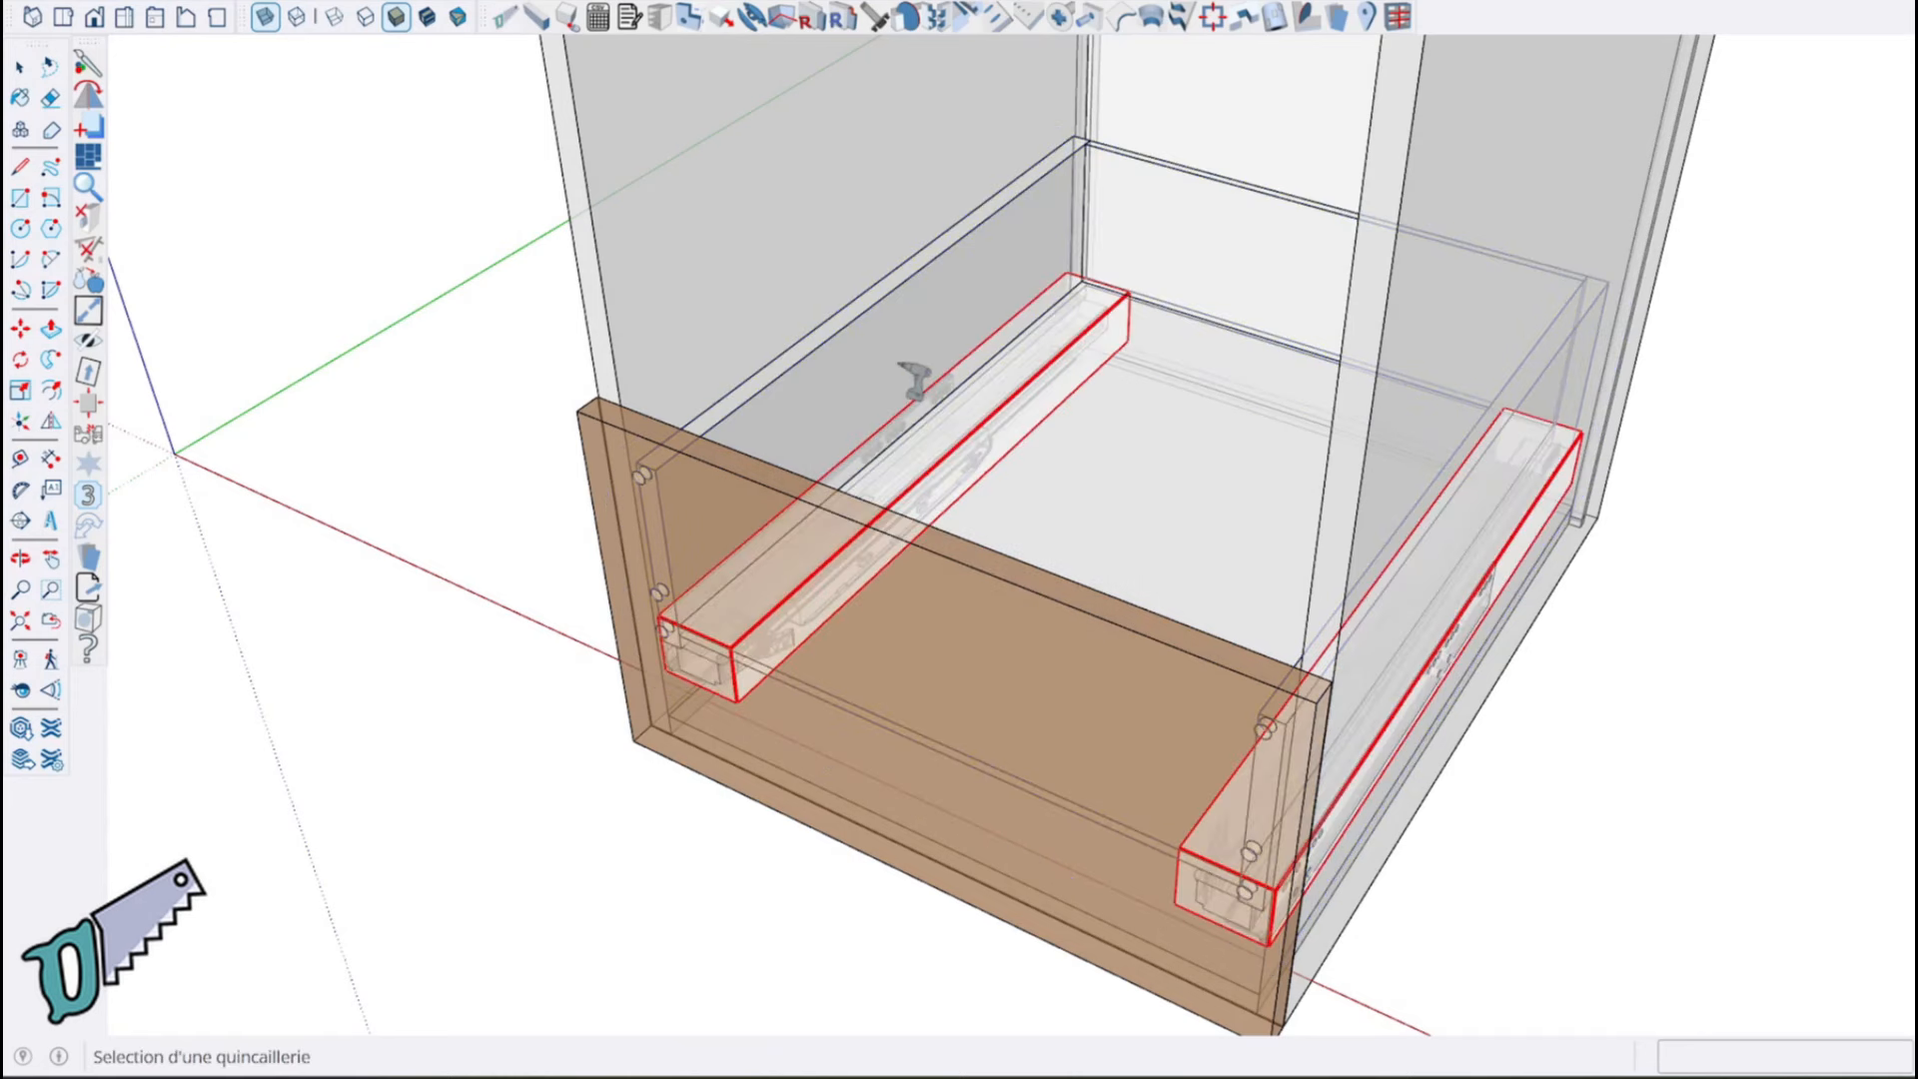
click(910, 378)
click(963, 543)
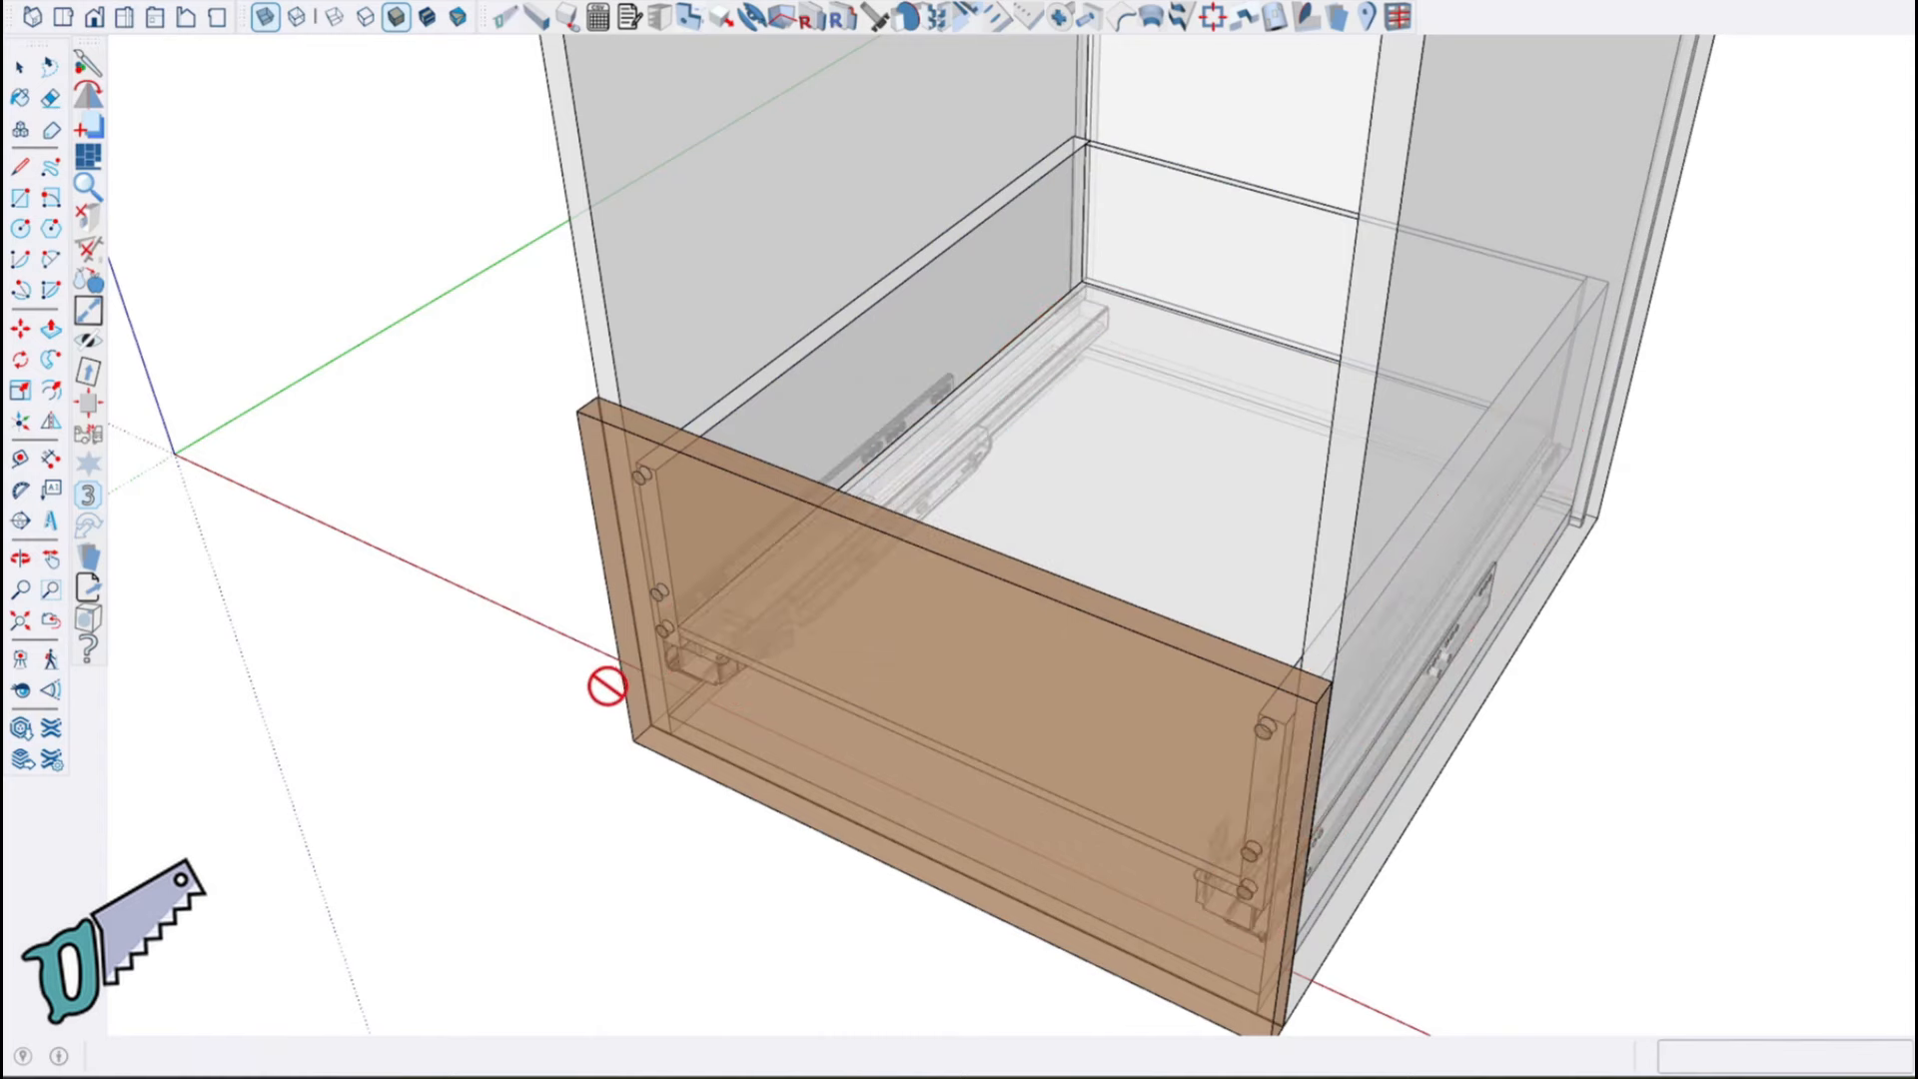
scroll(607, 686, down, 2)
key(space)
Move the drawer front forward, clear of the cabinet, to expose the drilled holes on its inner face
middle_drag(940, 707, 655, 697)
click(739, 739)
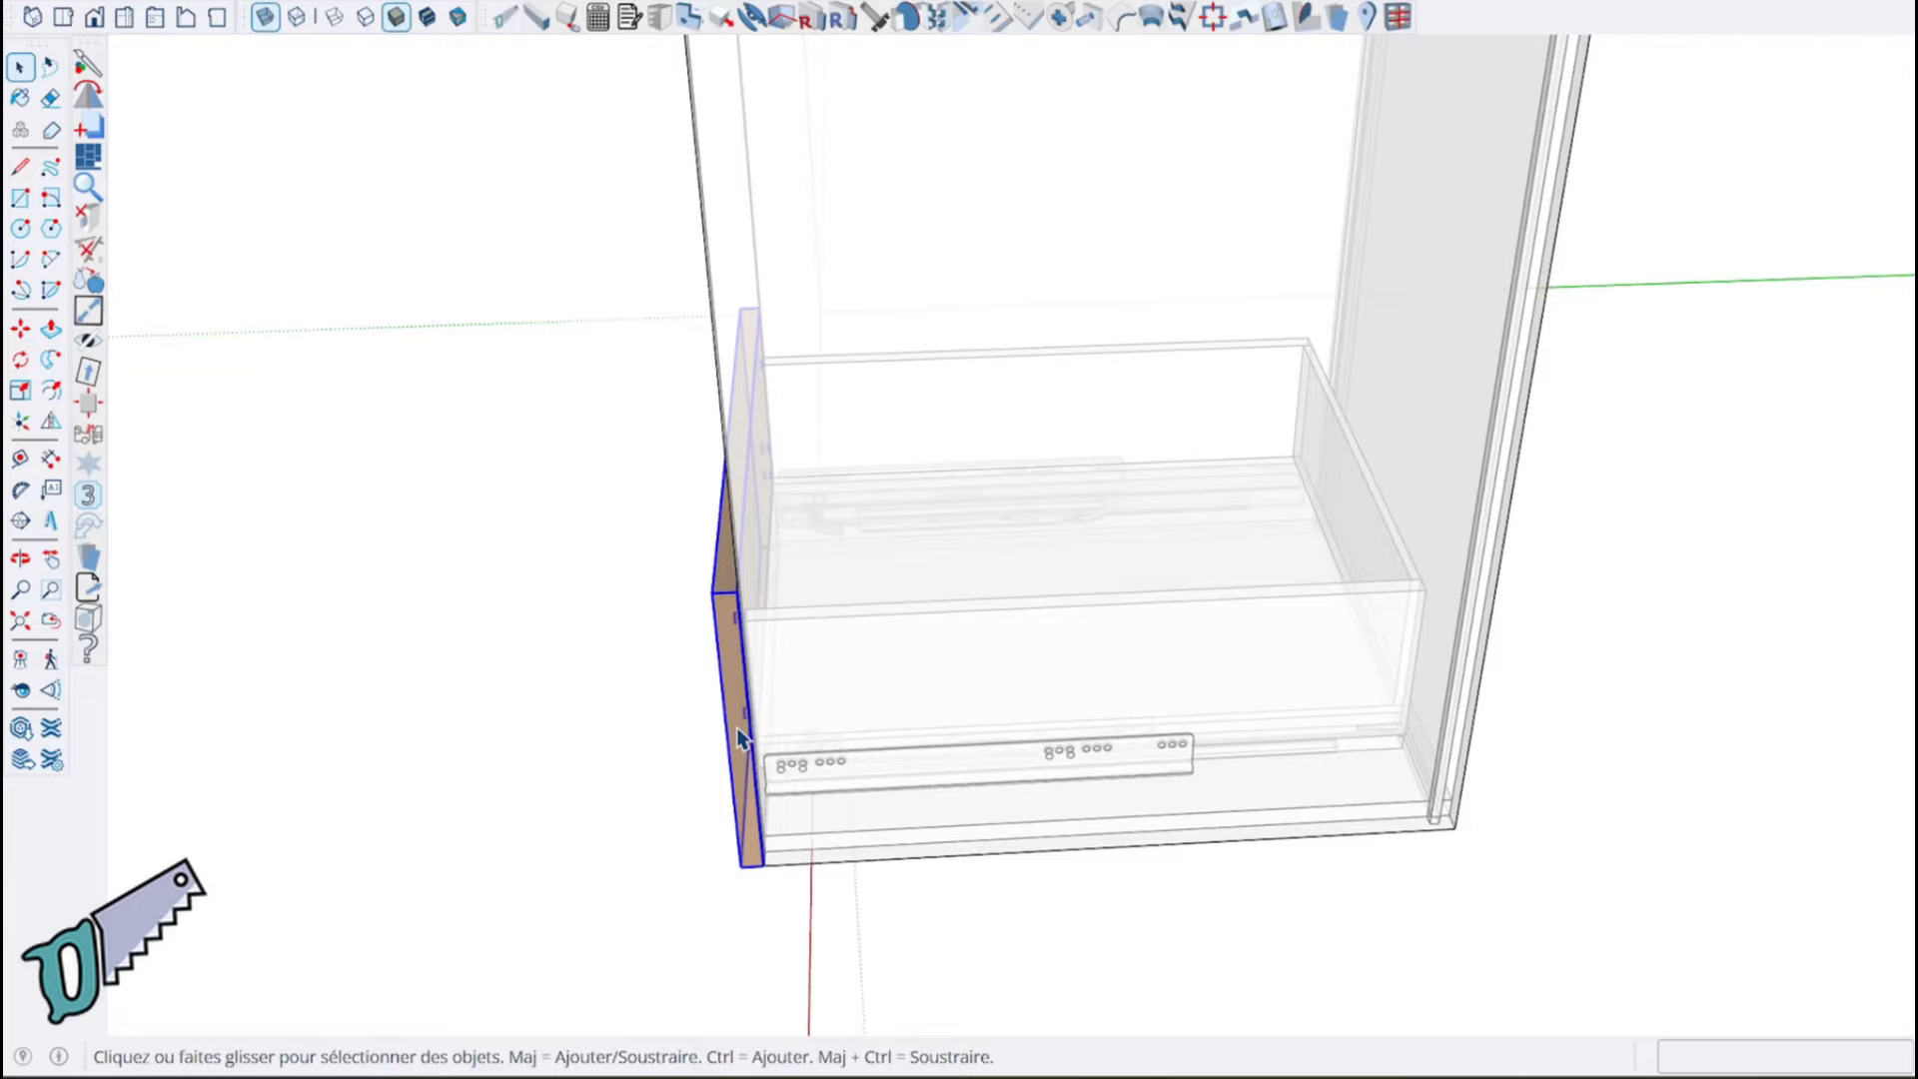
key(m)
click(736, 728)
click(621, 737)
middle_drag(711, 712, 1532, 920)
key(space)
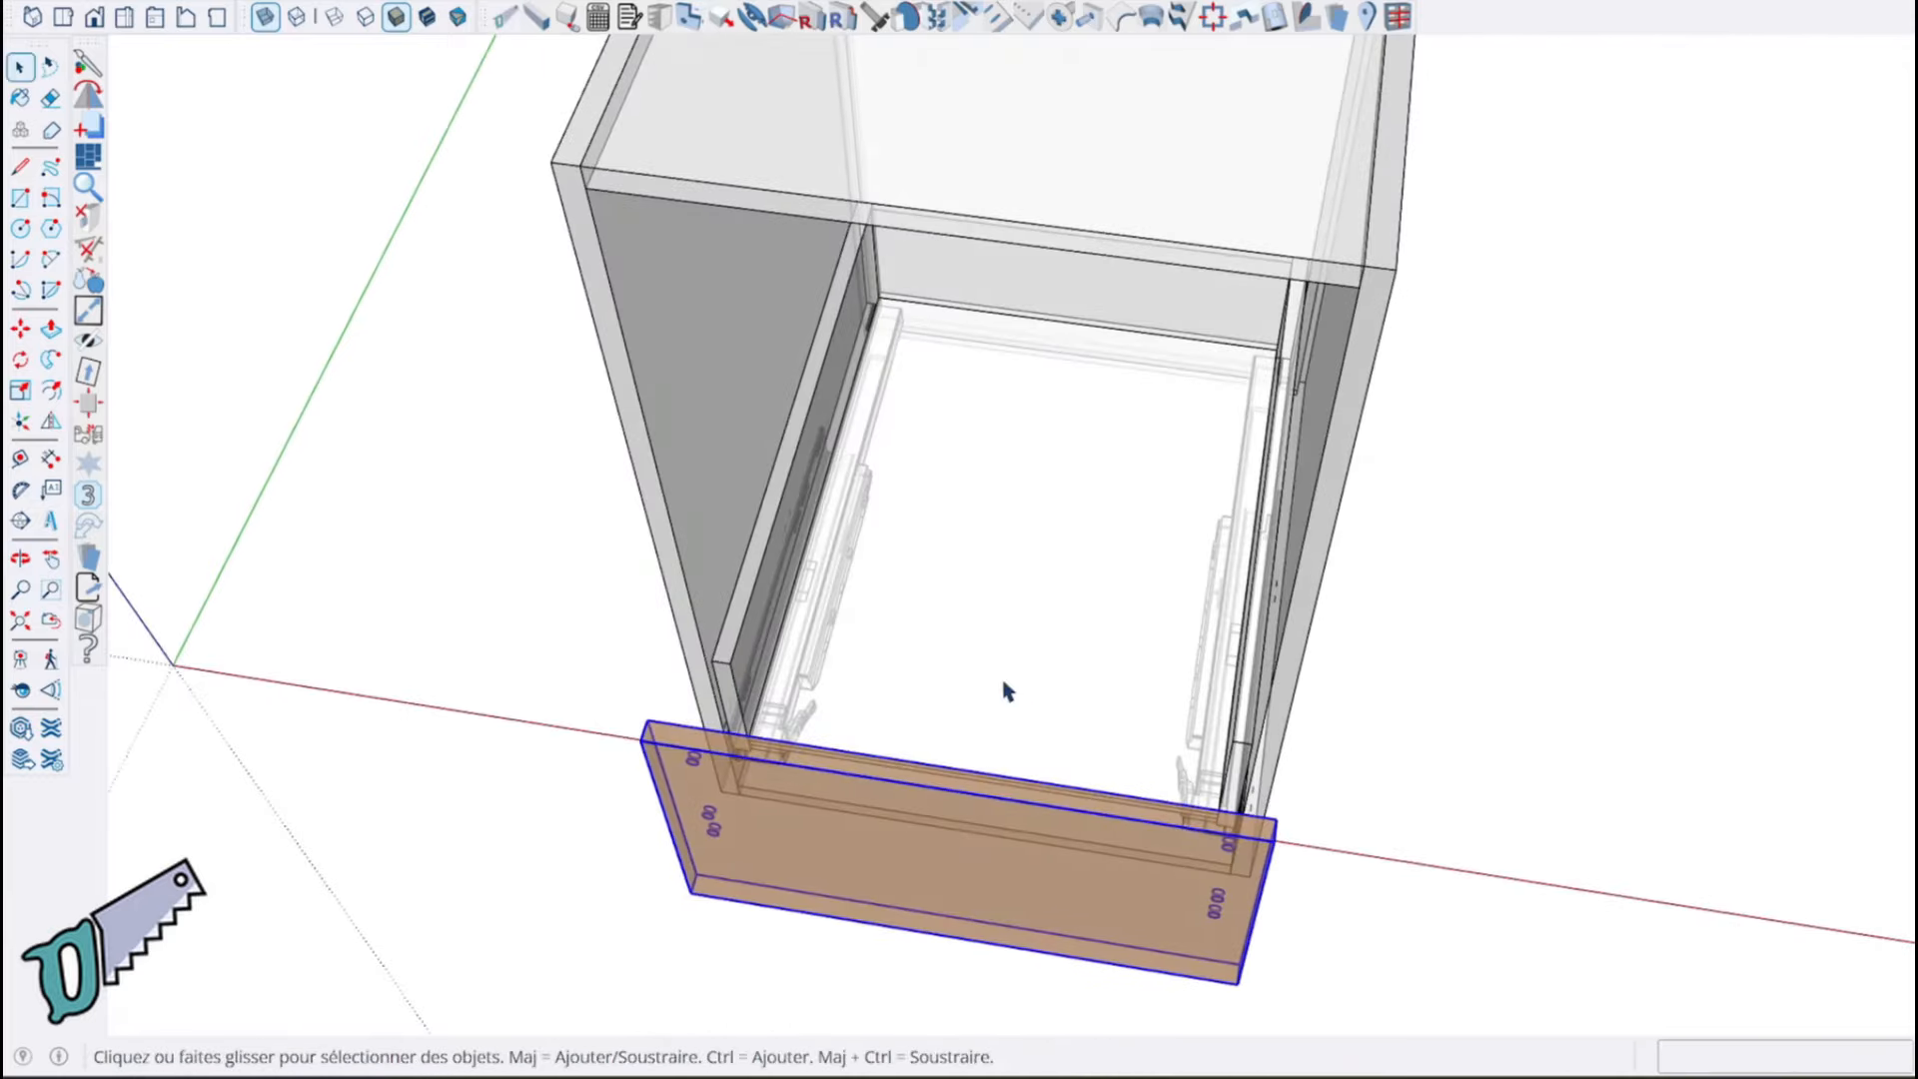
Hide the drawer group and inspect the drilling in the cabinet's side panels
click(1006, 689)
right_click(1005, 687)
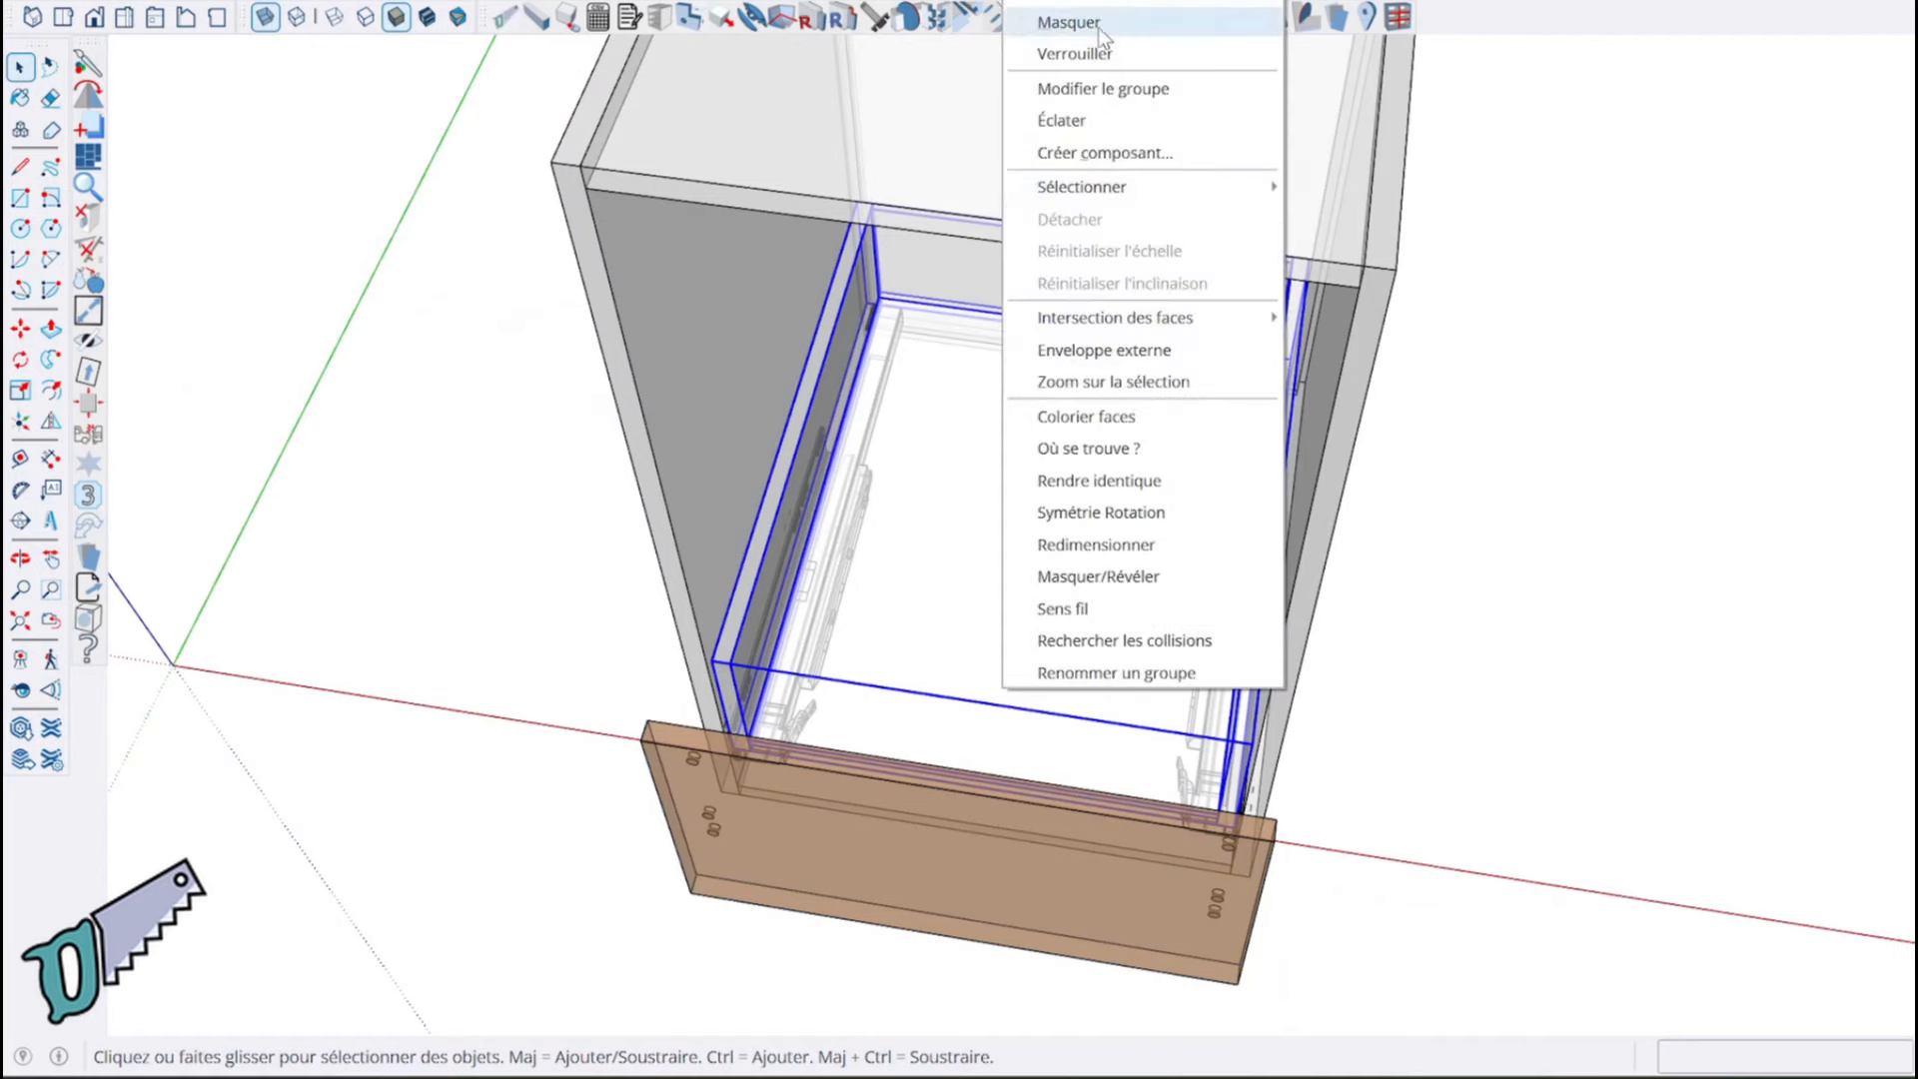
click(1069, 22)
middle_drag(946, 346, 780, 320)
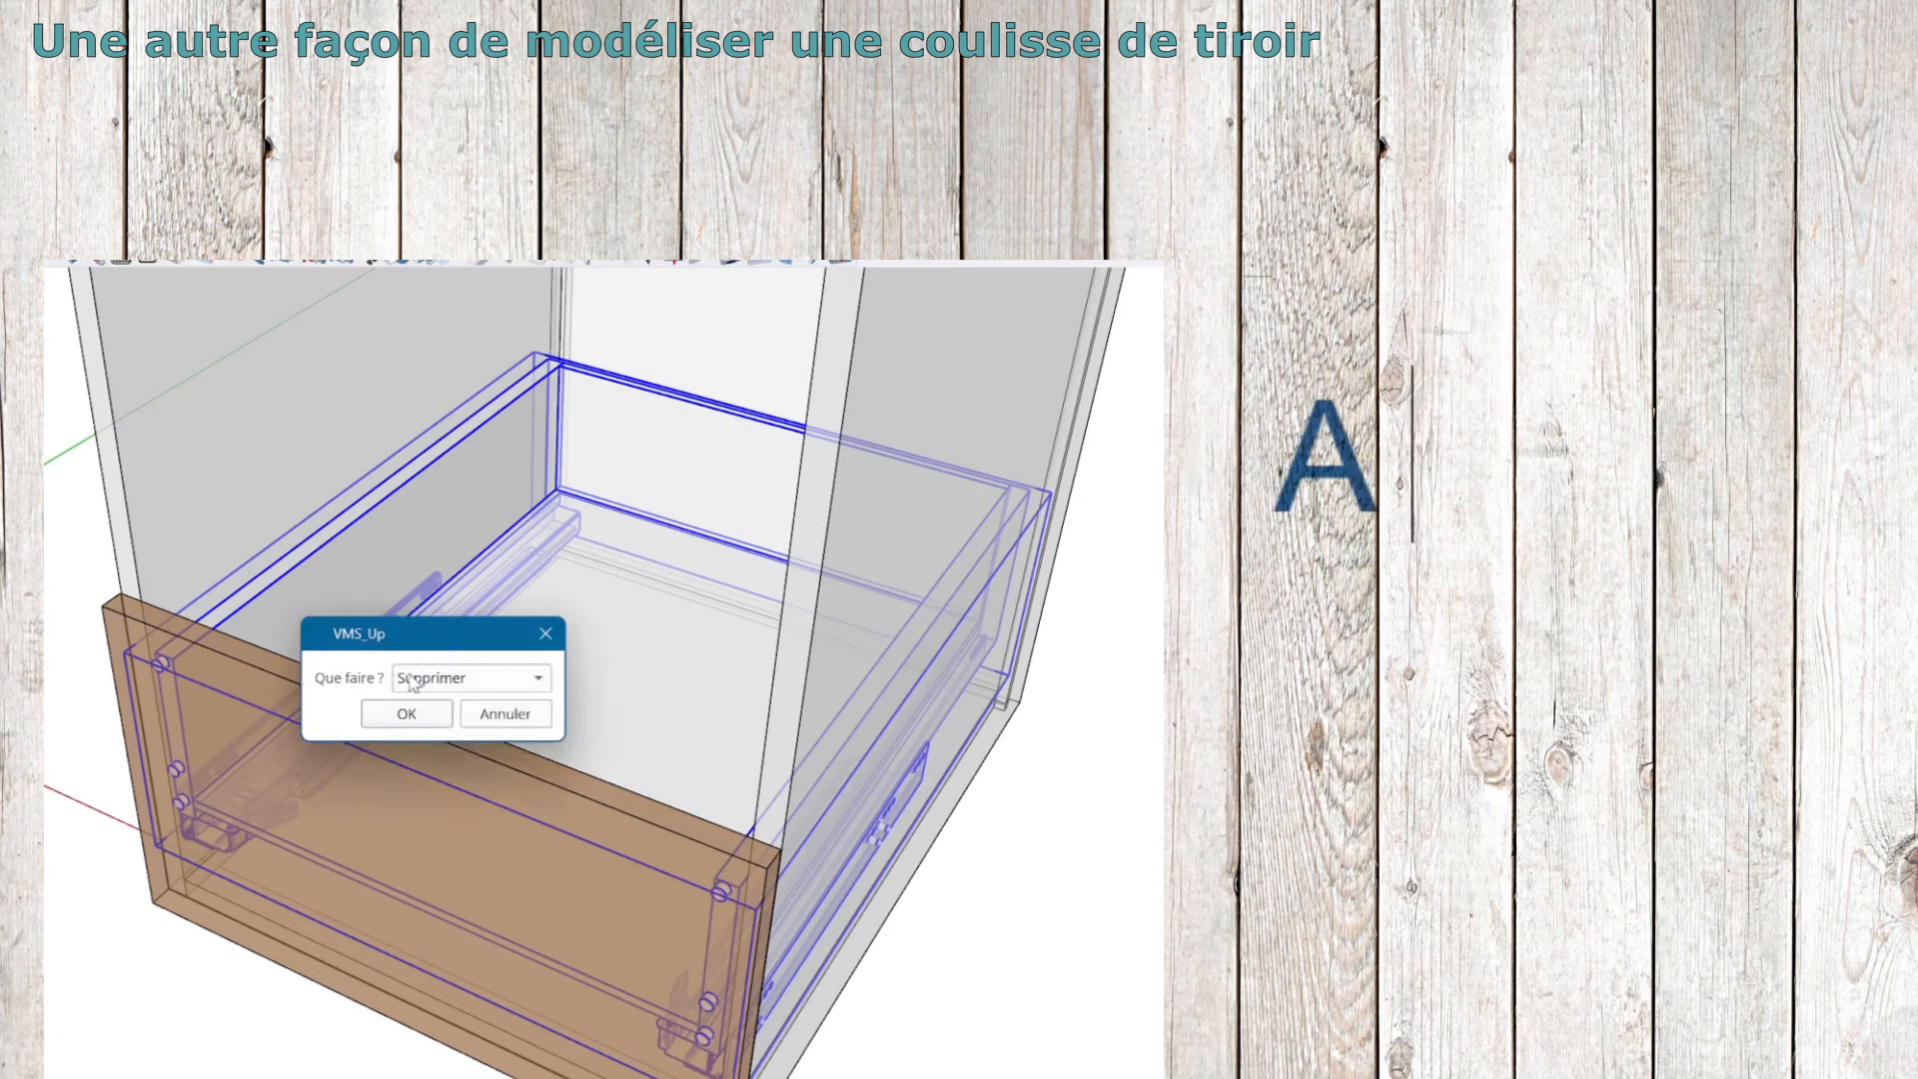
click(415, 685)
click(436, 817)
click(422, 715)
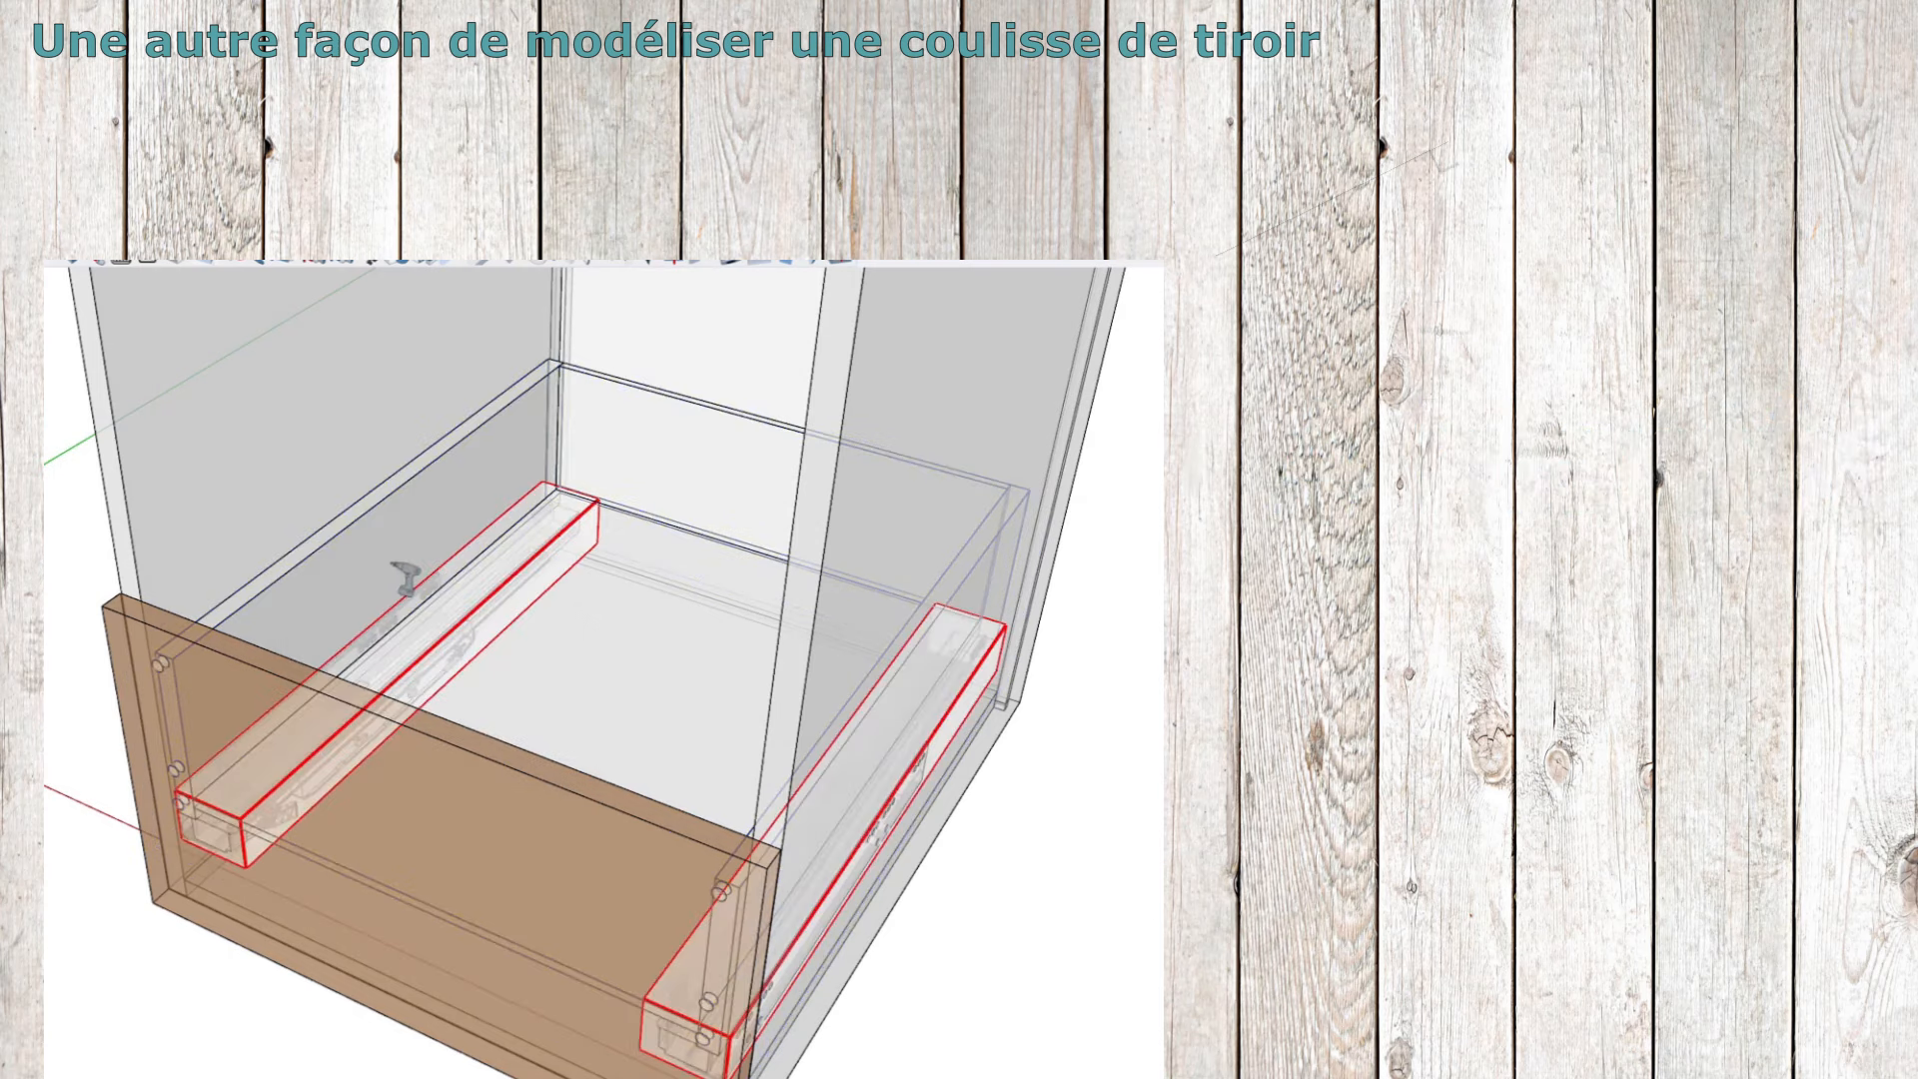
click(449, 727)
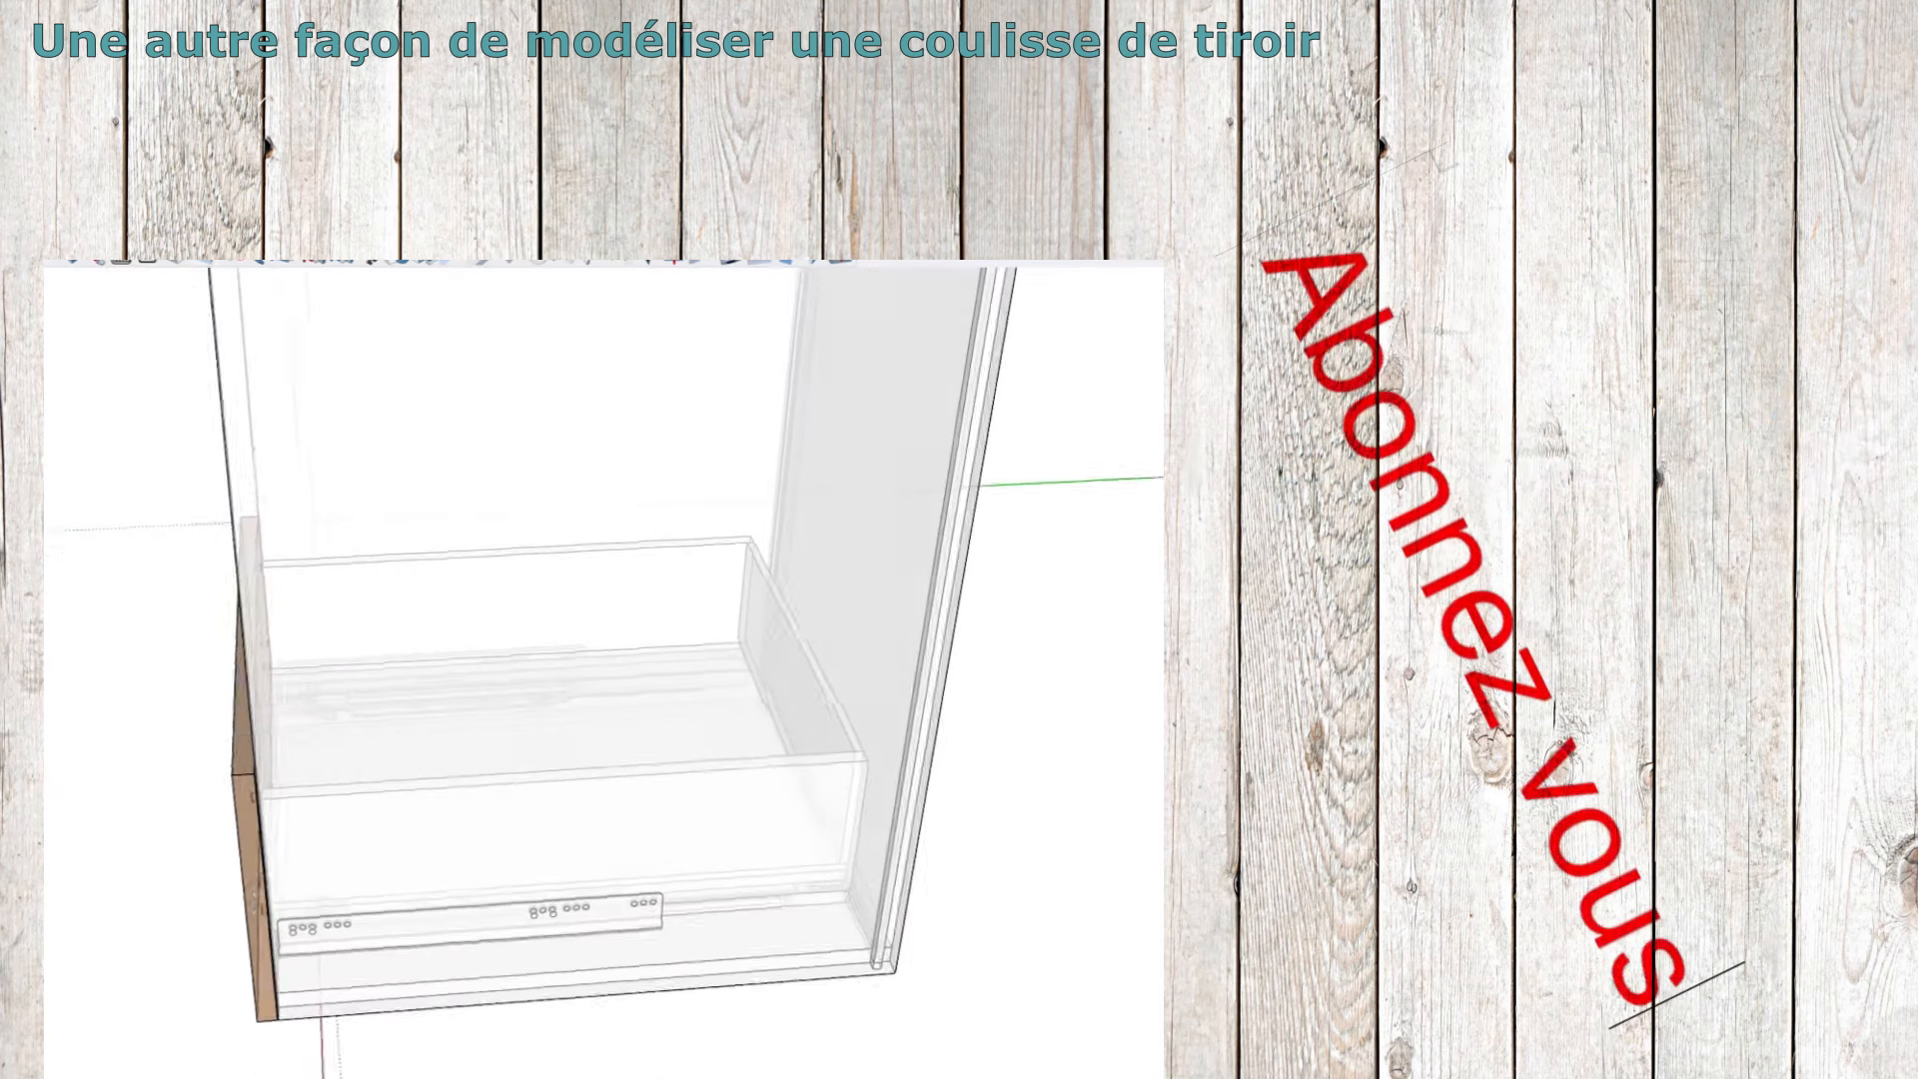